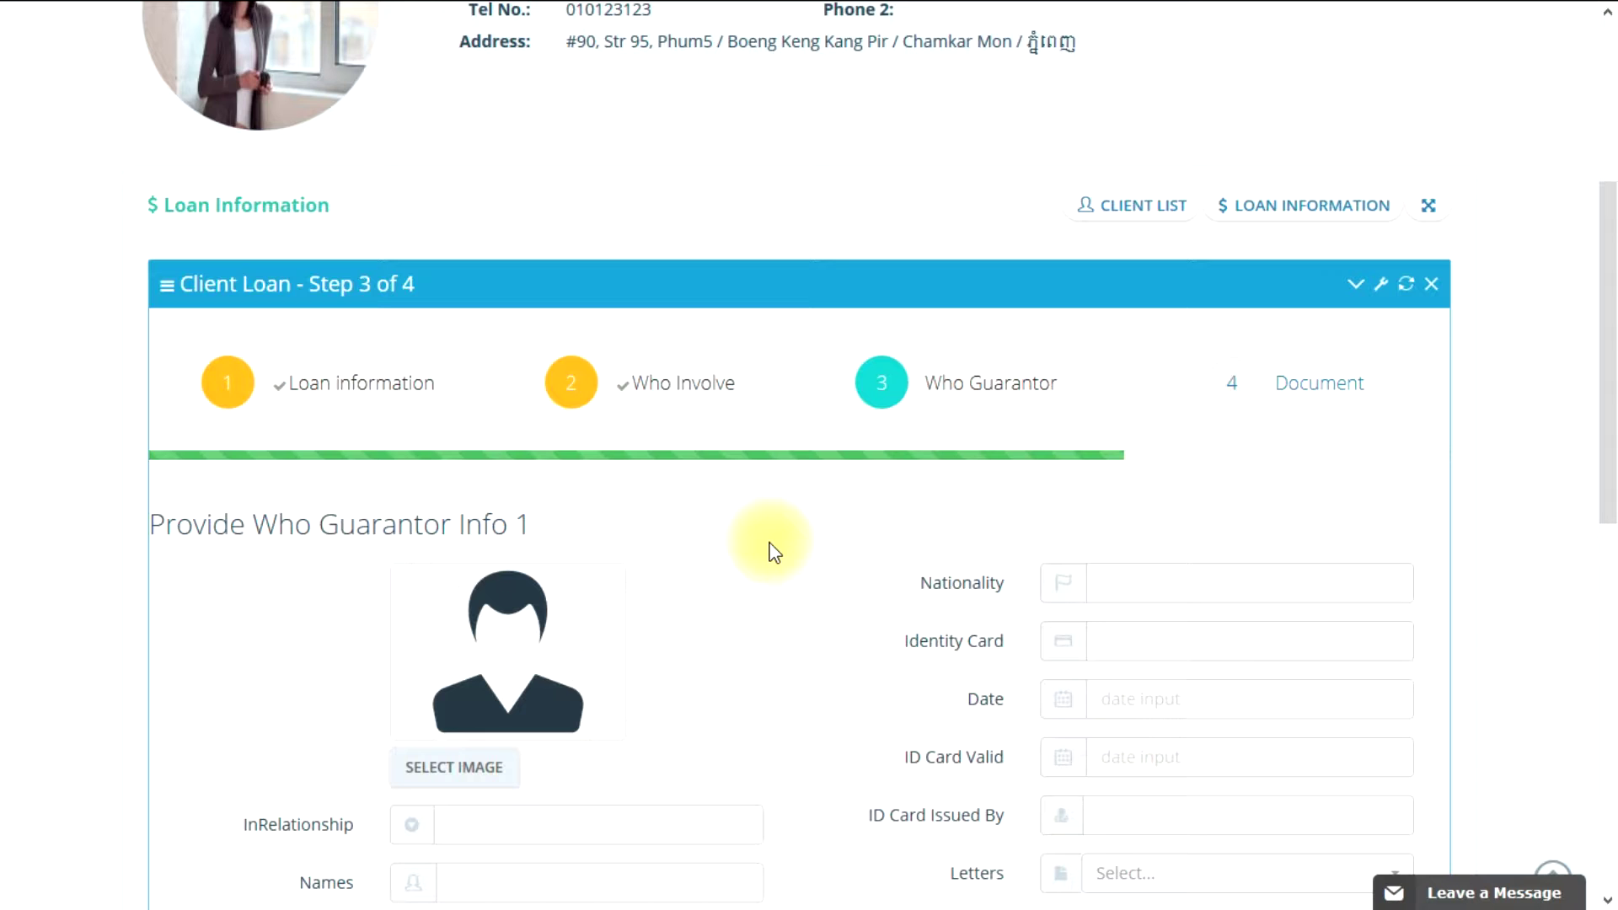
Step: Look over the form, briefly expanding and collapsing the second guarantor's section
{"action": "scroll", "coordinate": [774, 552], "scroll_direction": "down", "scroll_amount": 2}
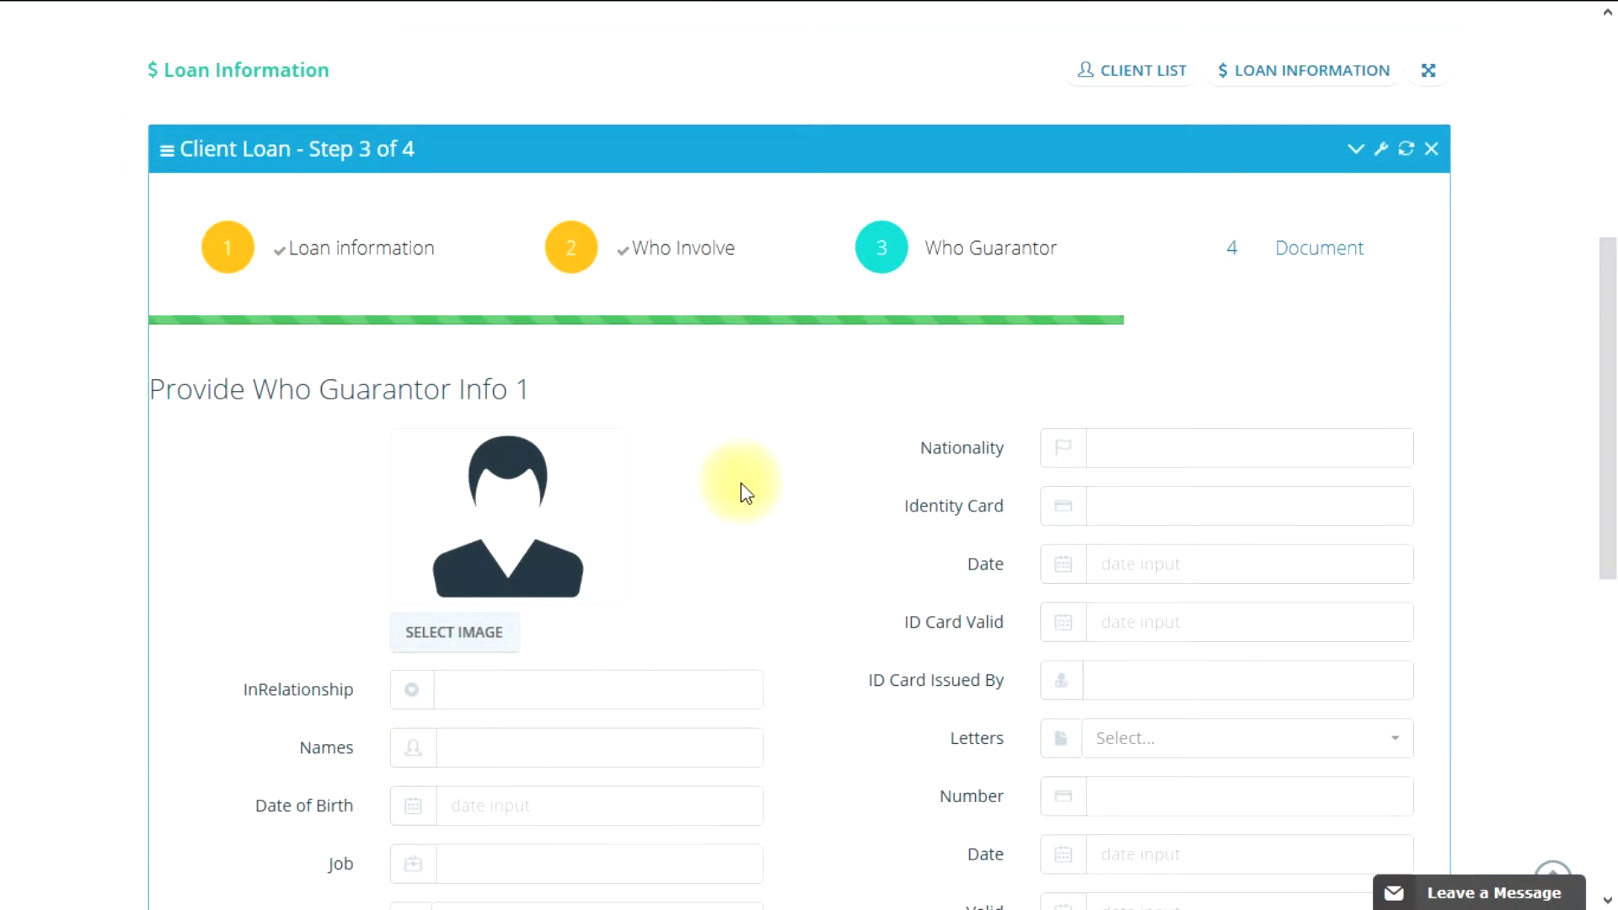
{"action": "scroll", "coordinate": [722, 468], "scroll_direction": "down", "scroll_amount": 2}
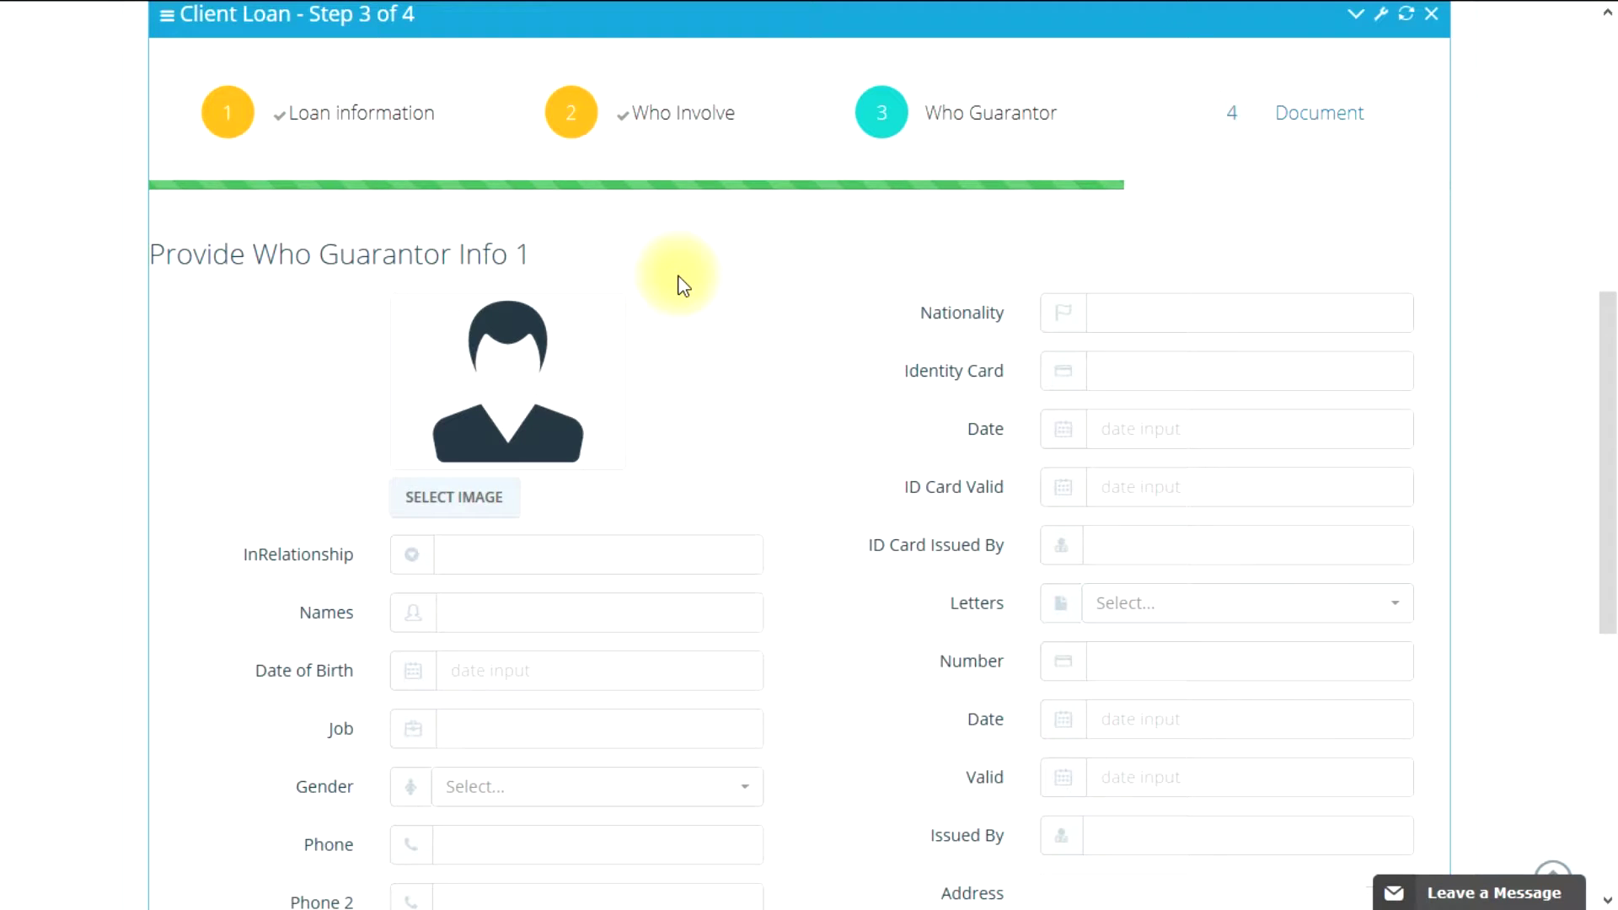
{"action": "scroll", "coordinate": [683, 286], "scroll_direction": "down", "scroll_amount": 5}
{"action": "scroll", "coordinate": [614, 506], "scroll_direction": "up", "scroll_amount": 6}
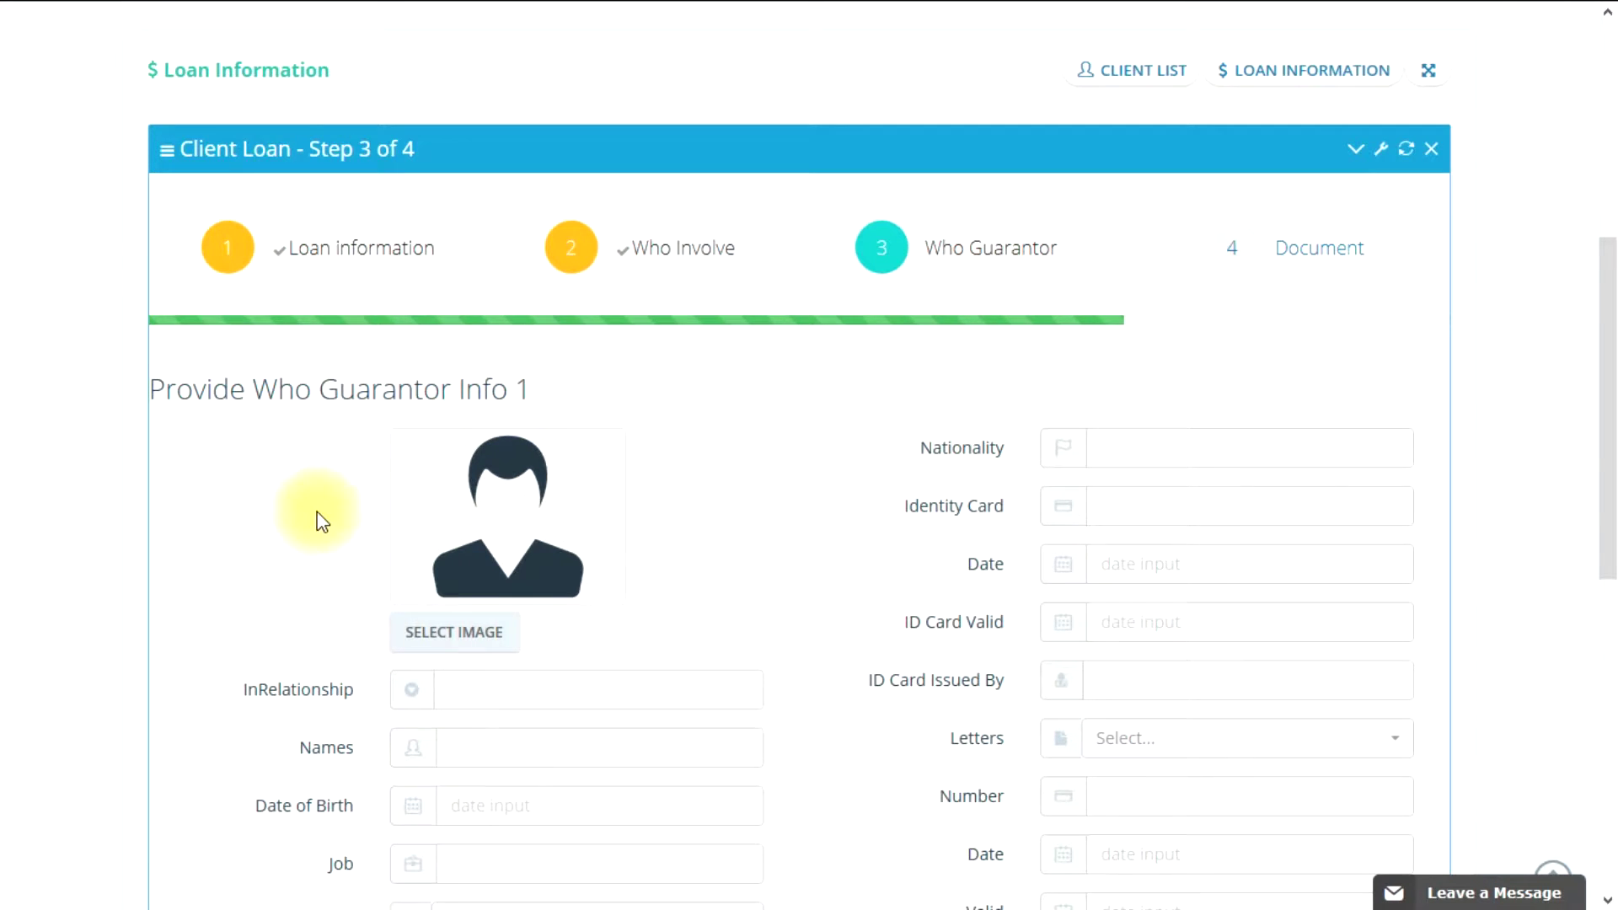
{"action": "scroll", "coordinate": [314, 517], "scroll_direction": "down", "scroll_amount": 8}
{"action": "left_click", "coordinate": [558, 493]}
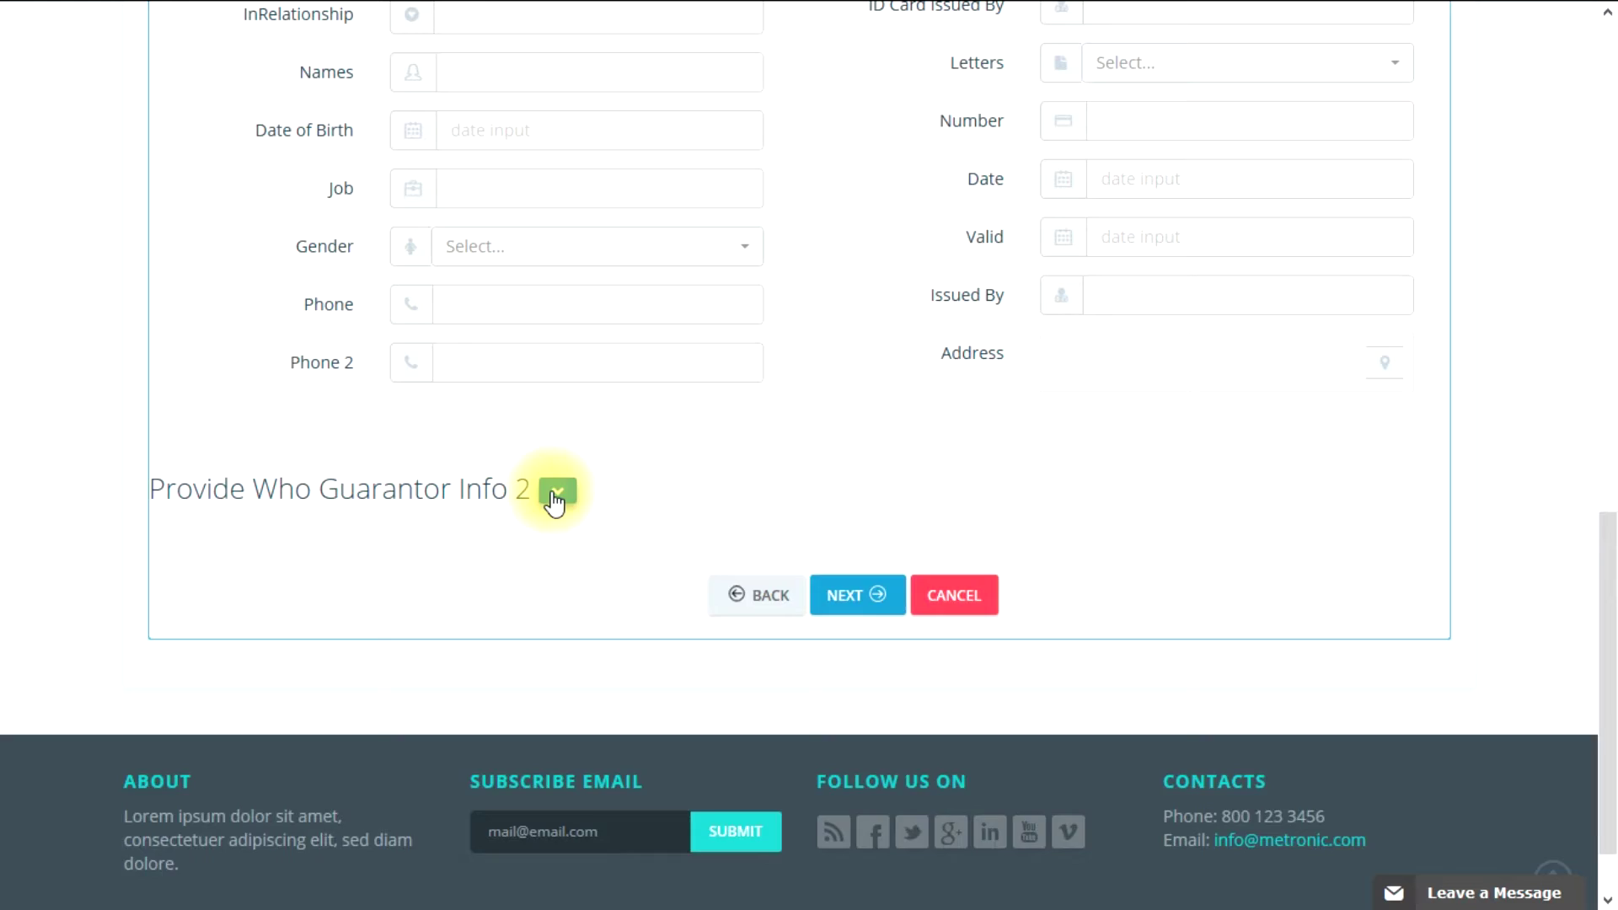
{"action": "left_click", "coordinate": [560, 492]}
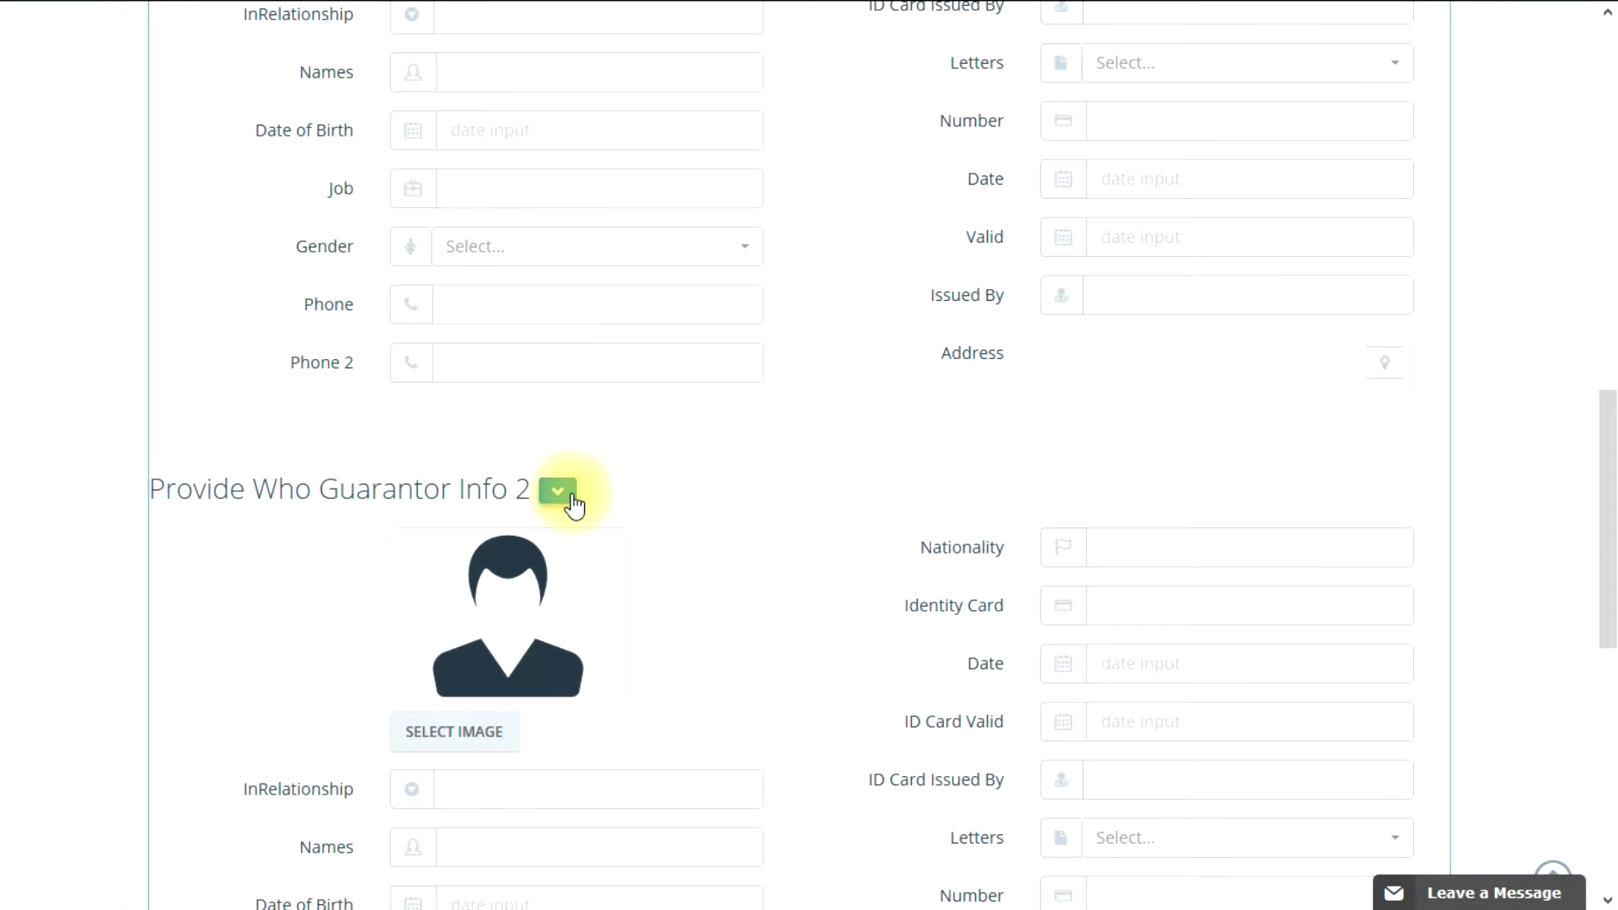
{"action": "scroll", "coordinate": [409, 491], "scroll_direction": "up", "scroll_amount": 5}
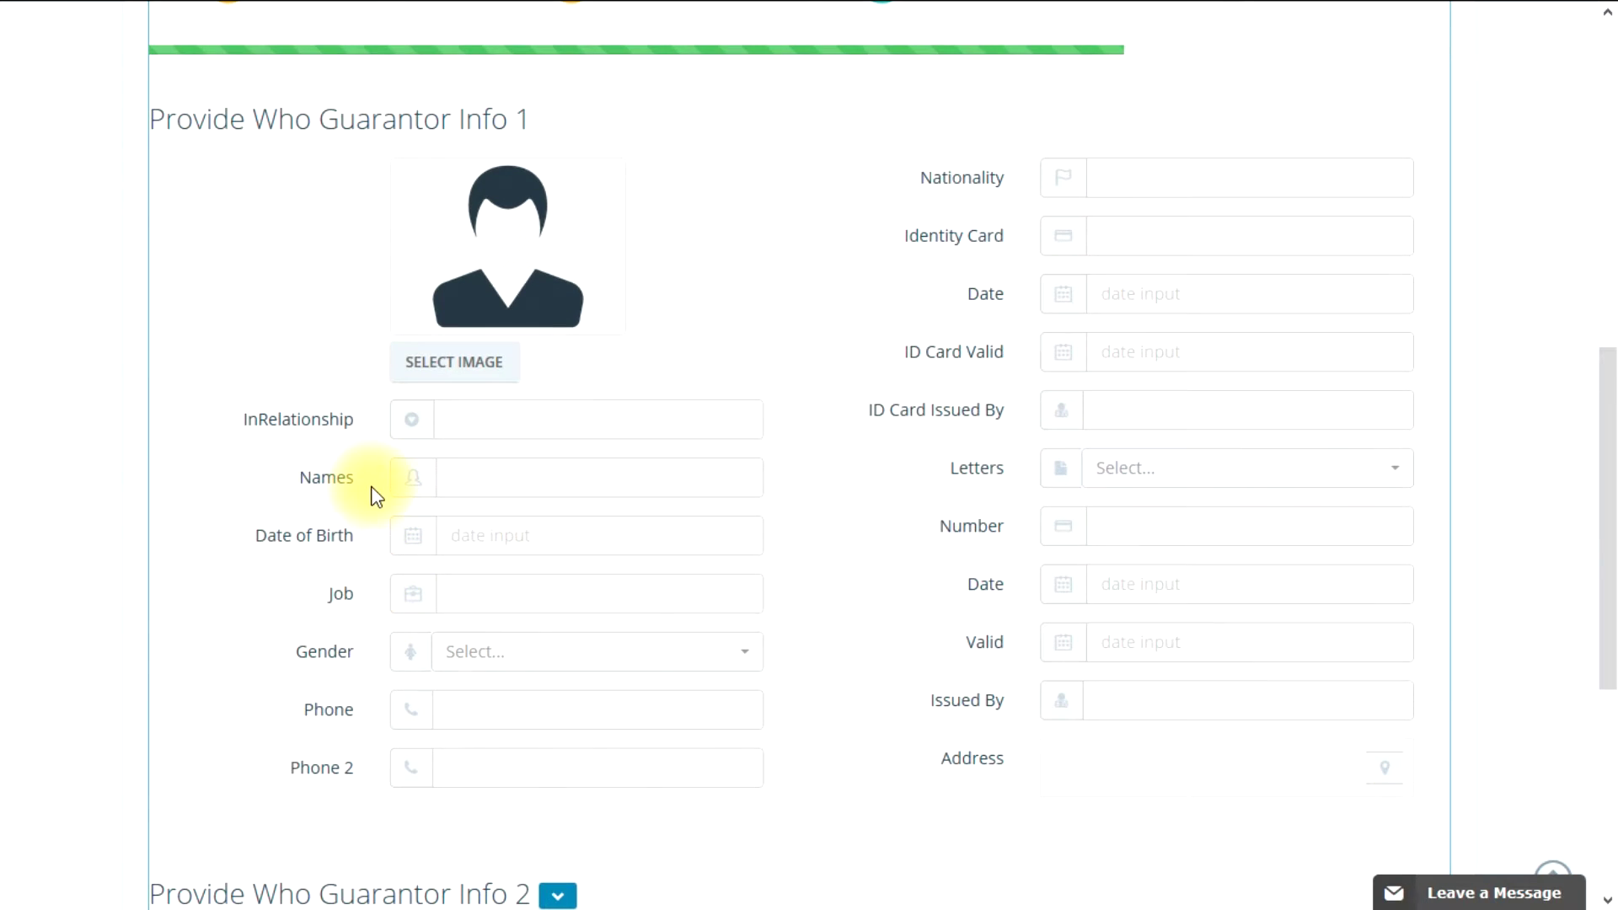
Step: Upload the portrait of the woman in an orange top as the first guarantor's photo
{"action": "left_click", "coordinate": [451, 380]}
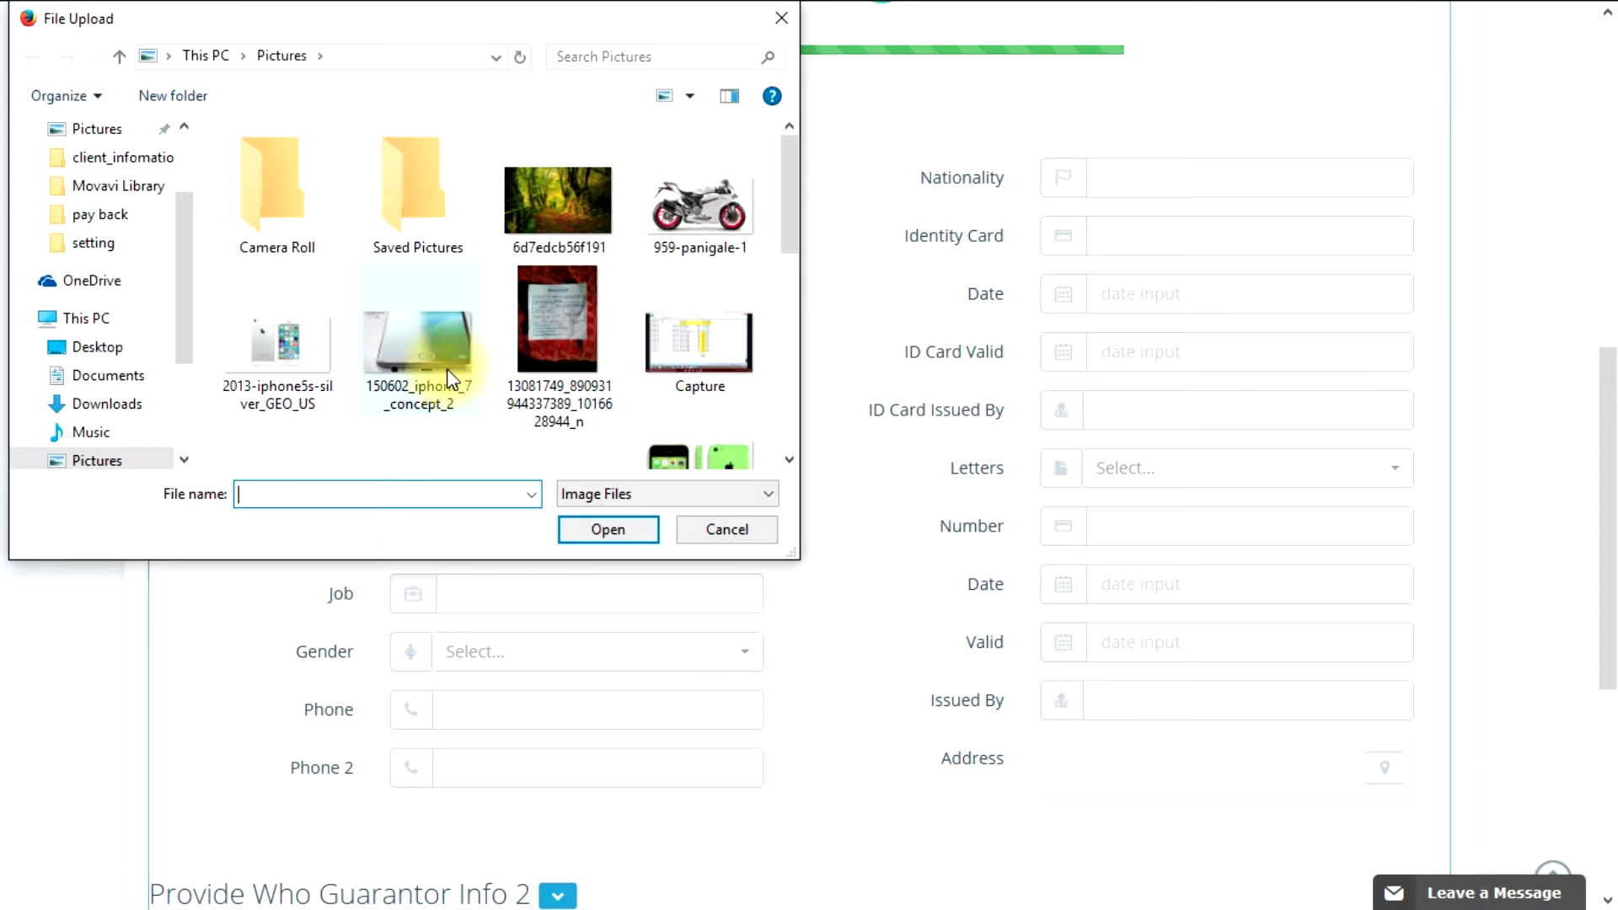
{"action": "scroll", "coordinate": [505, 346], "scroll_direction": "down", "scroll_amount": 5}
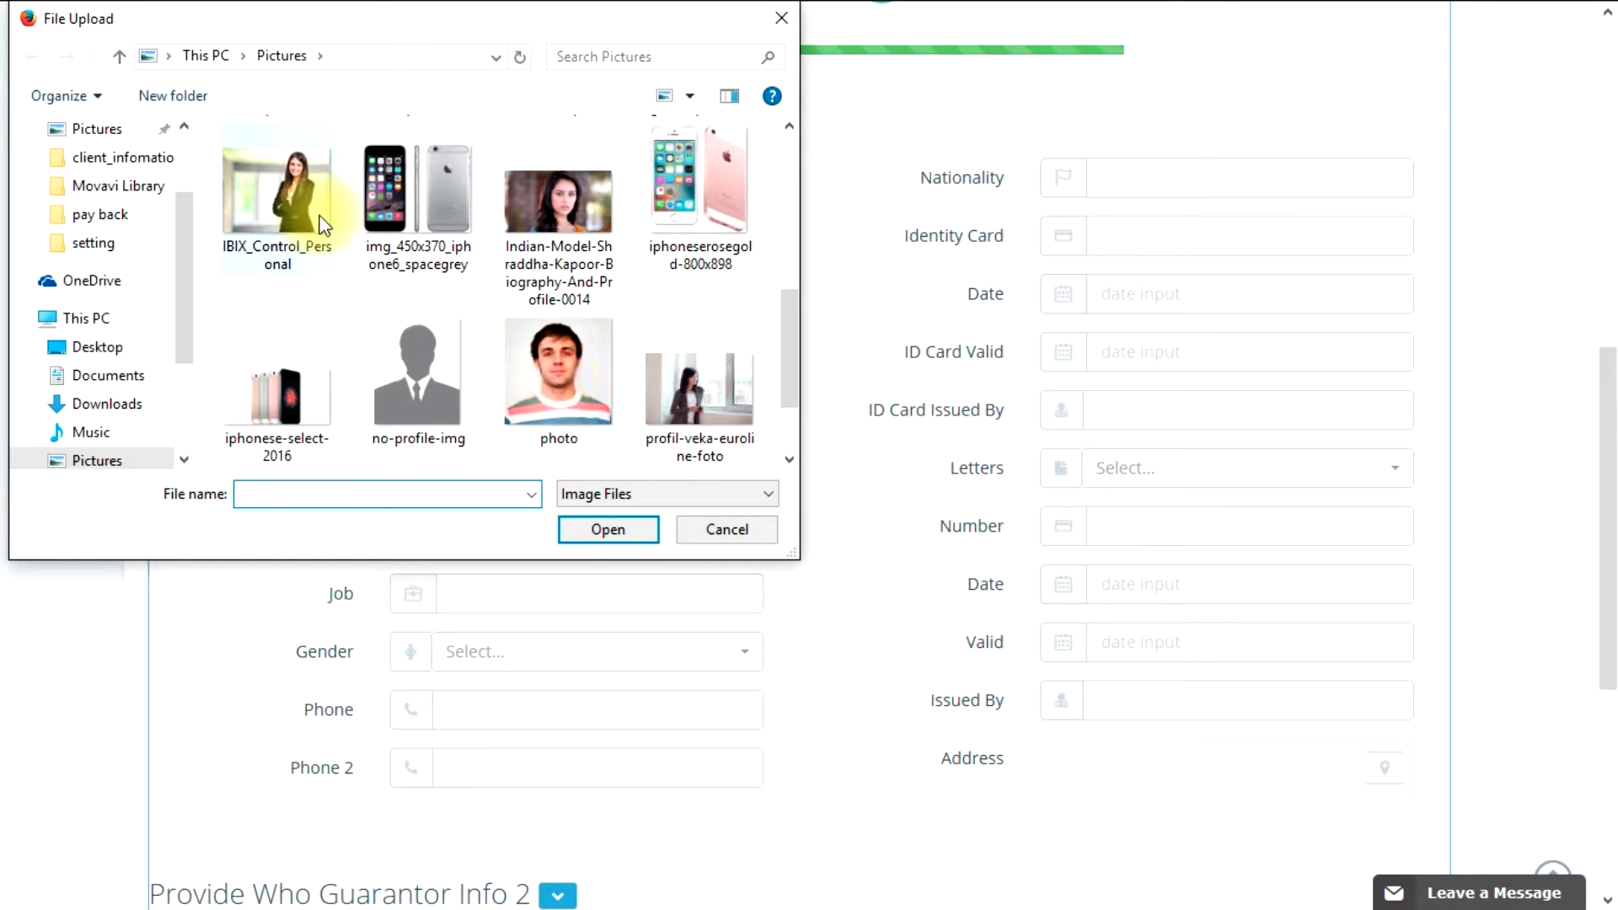
{"action": "double_click", "coordinate": [525, 237]}
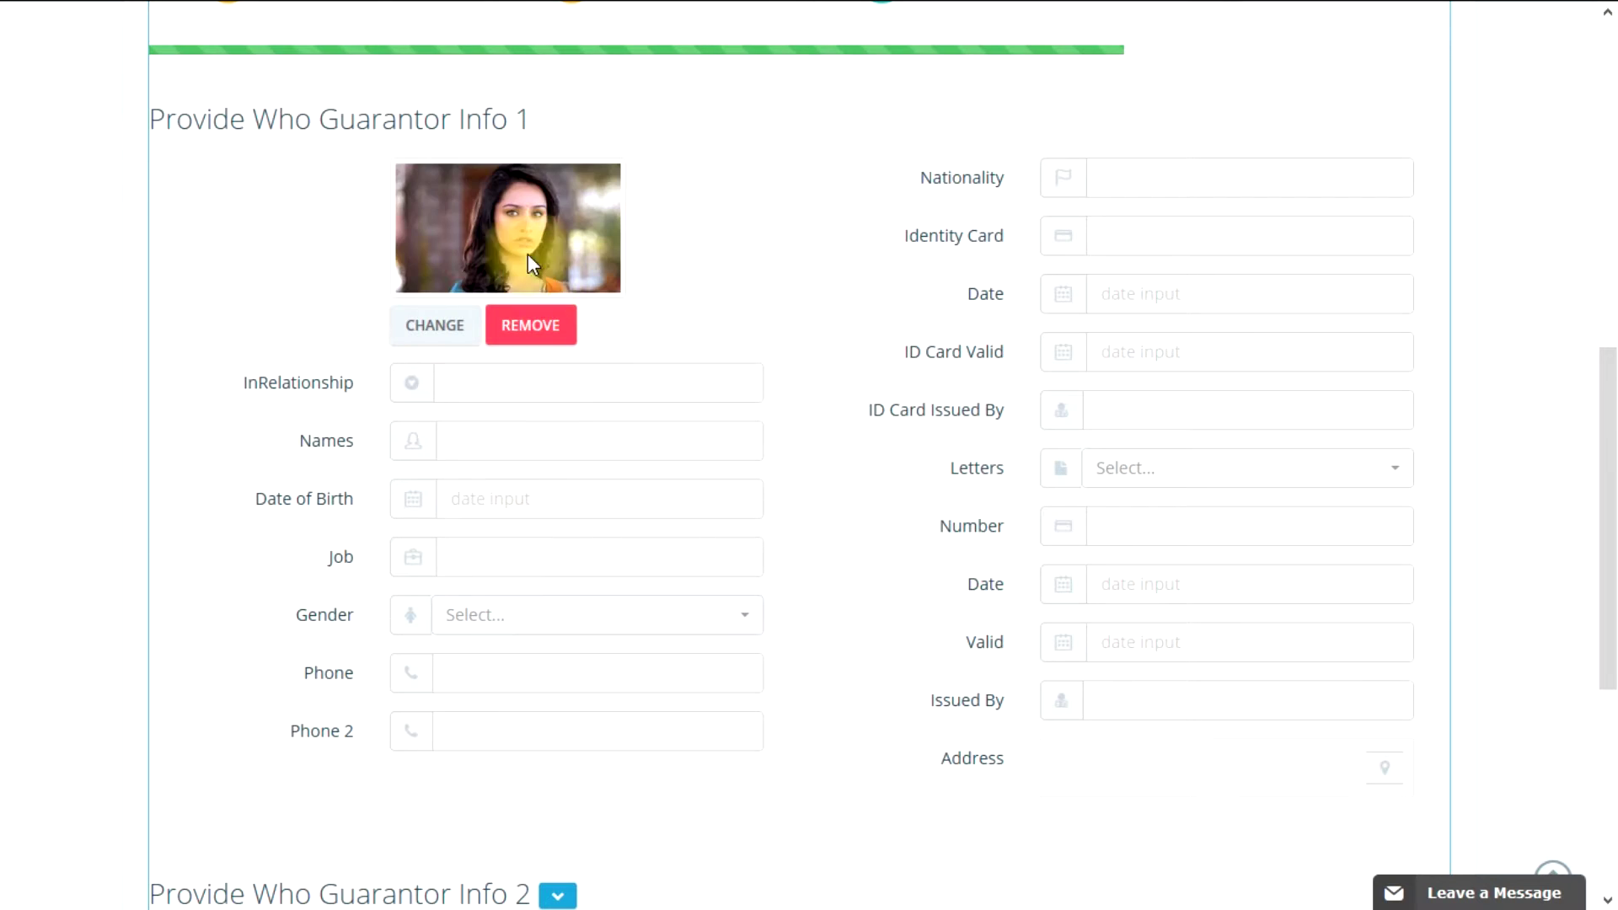
Step: Set the guarantor's relationship to the second saved suggestion, បងប្អូន
{"action": "left_click", "coordinate": [489, 382]}
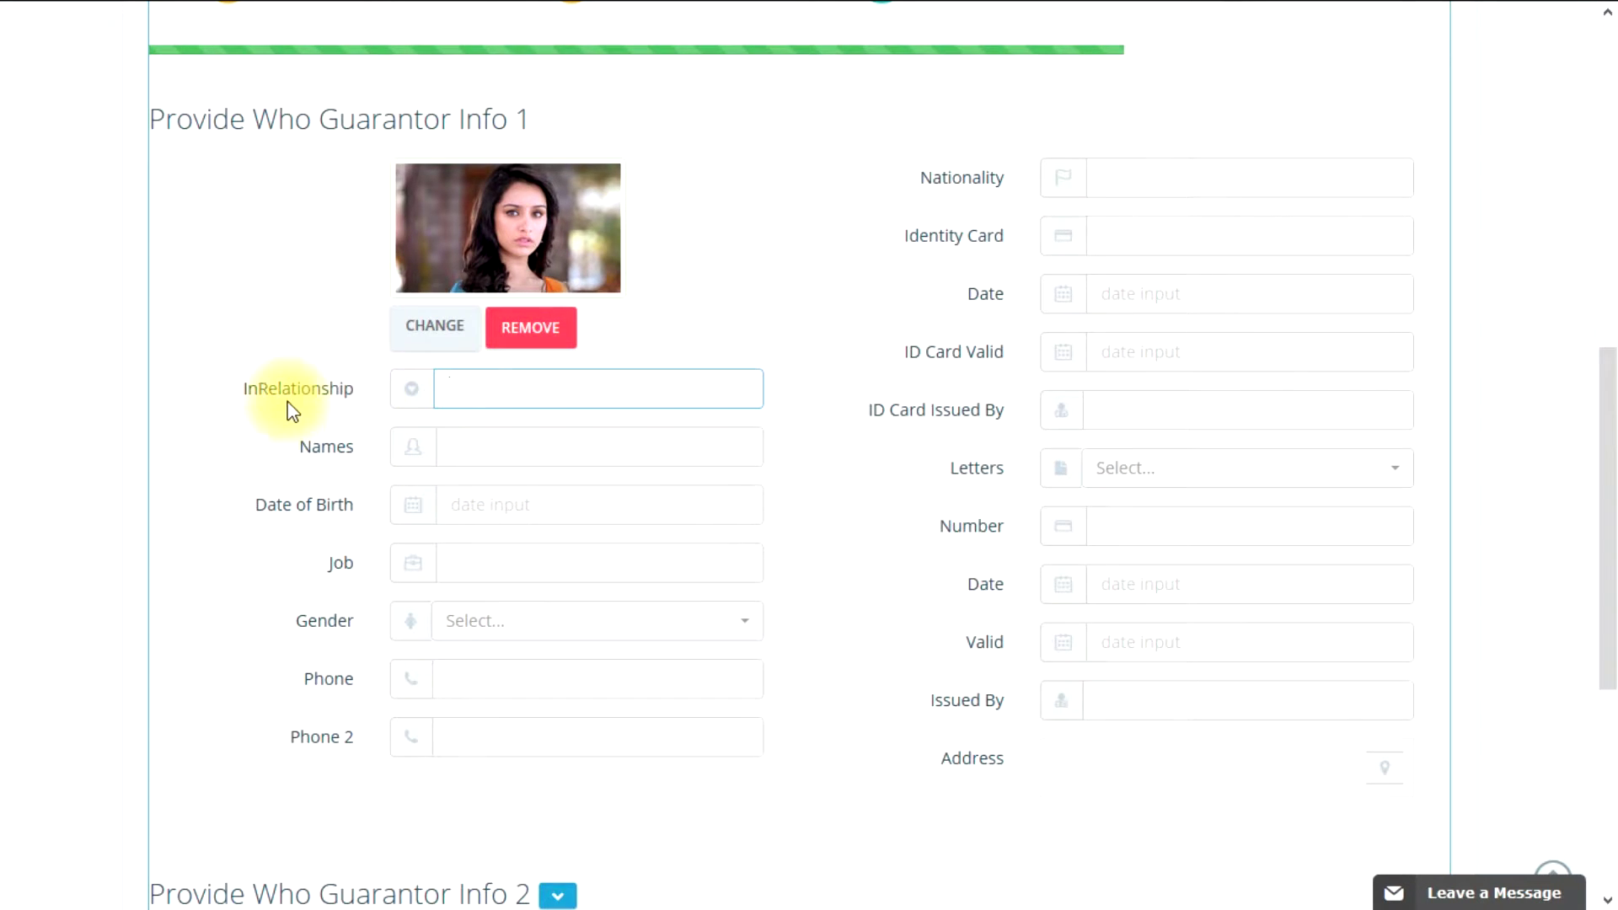
{"action": "left_click", "coordinate": [510, 385]}
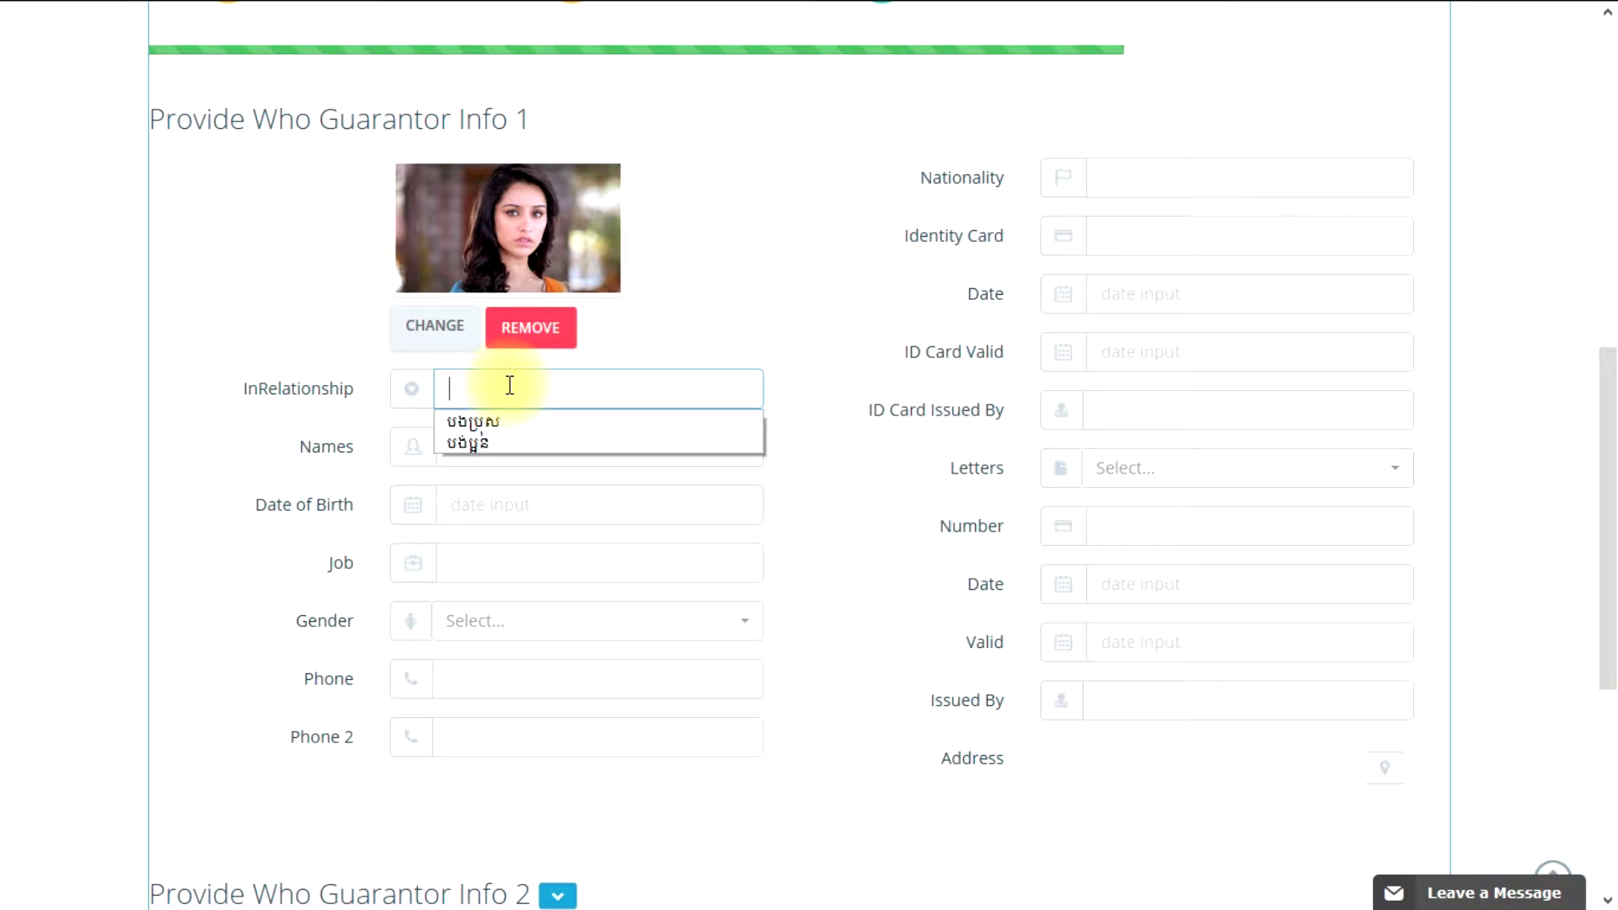
{"action": "key", "text": "Down"}
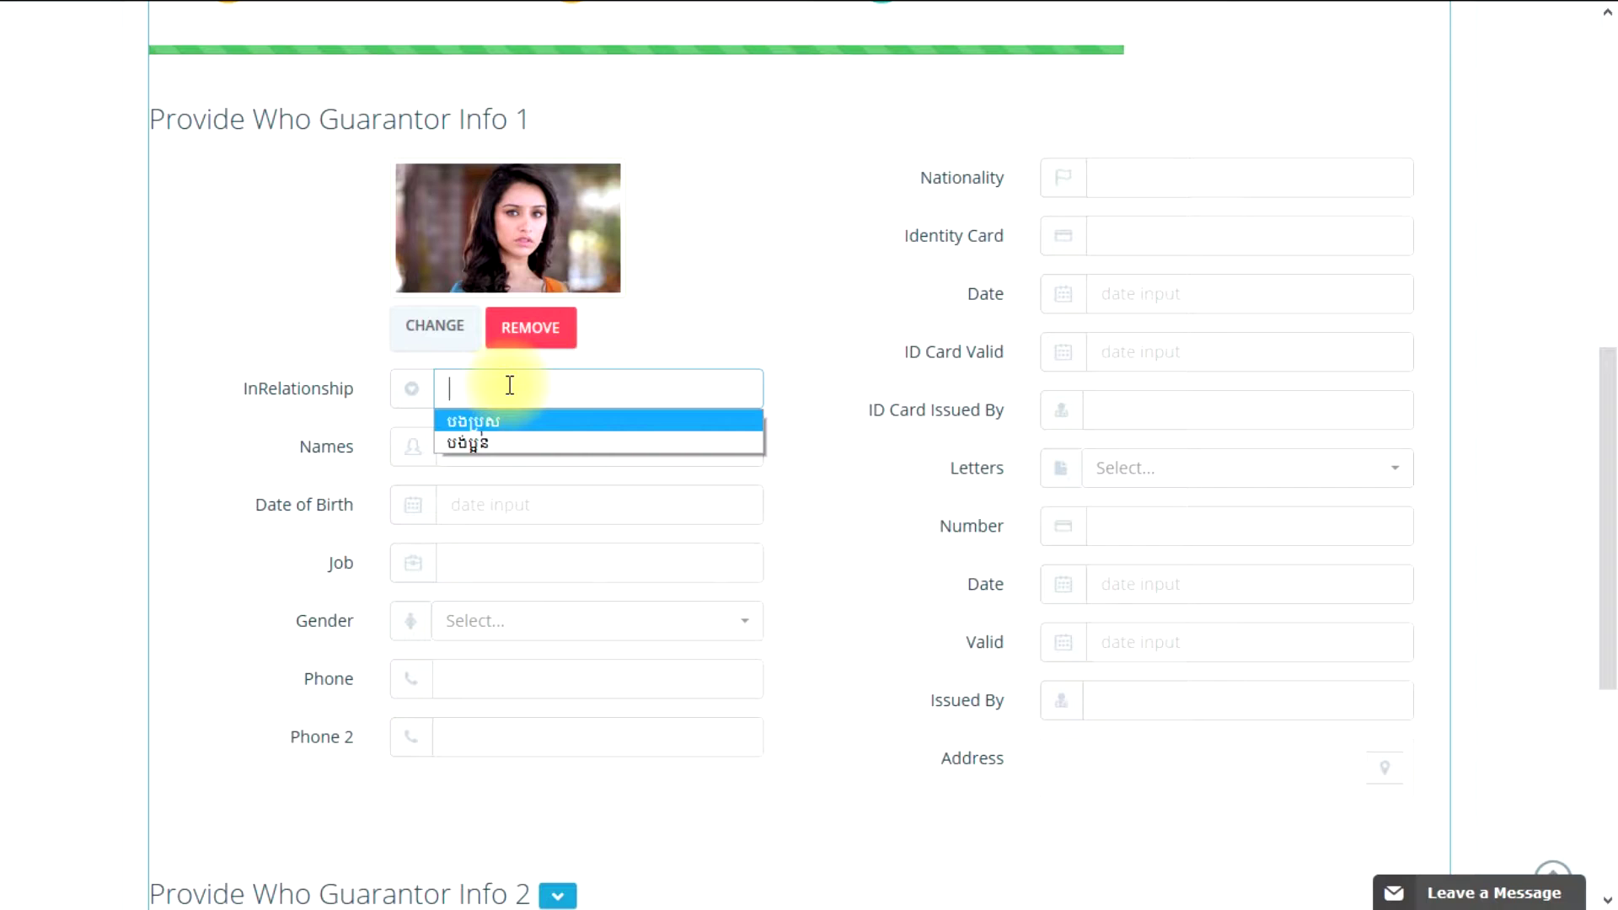
{"action": "key", "text": "Down"}
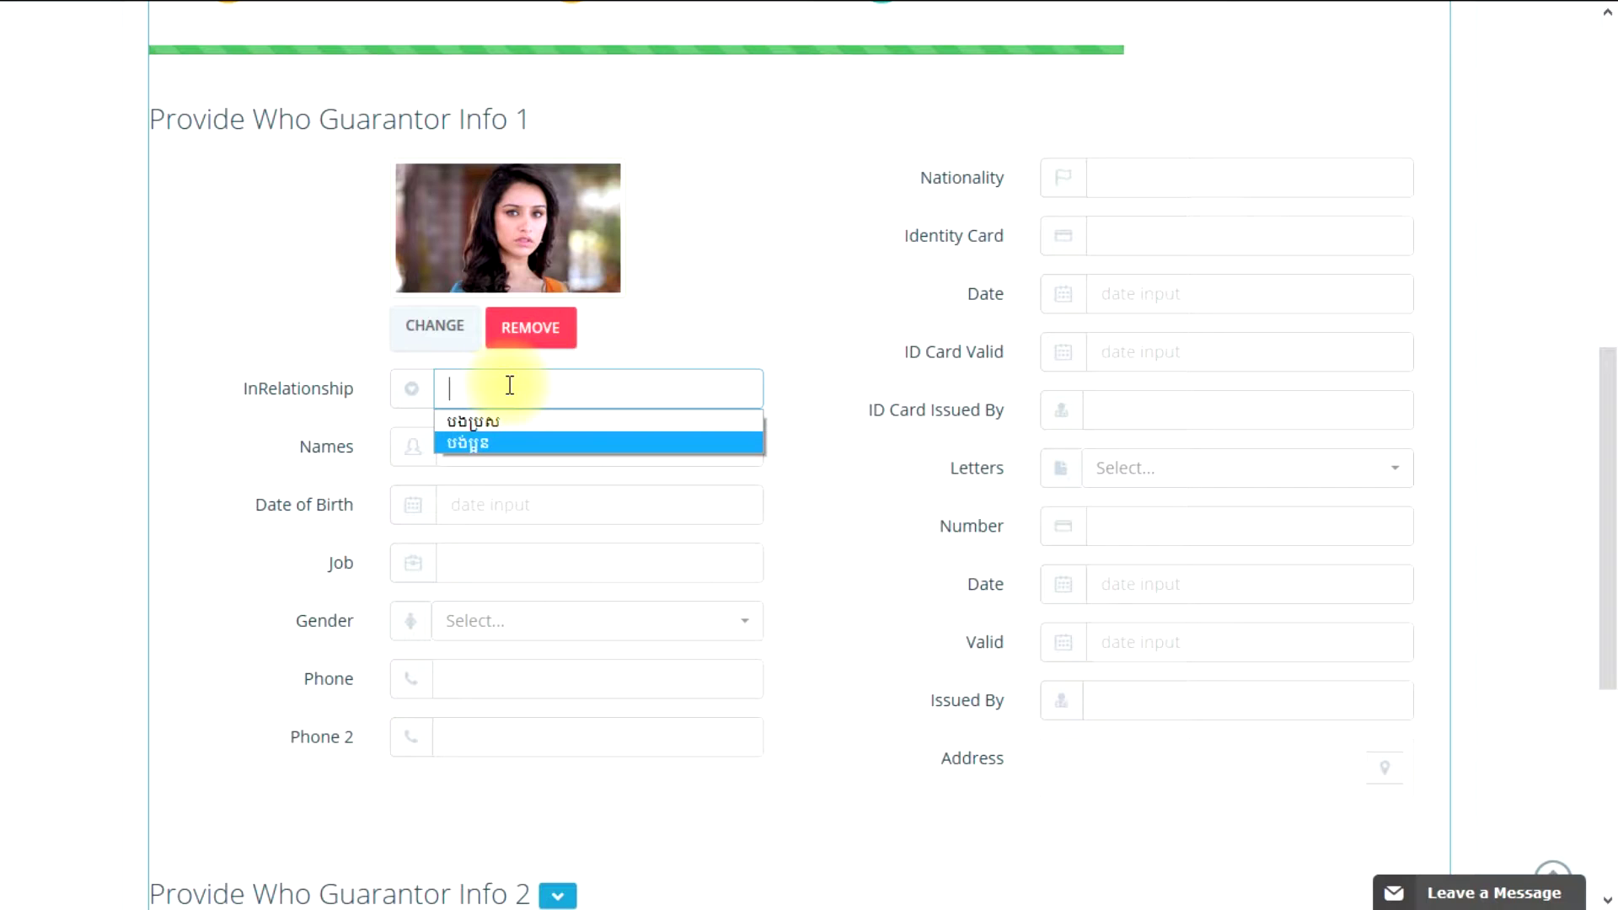
{"action": "key", "text": "Return"}
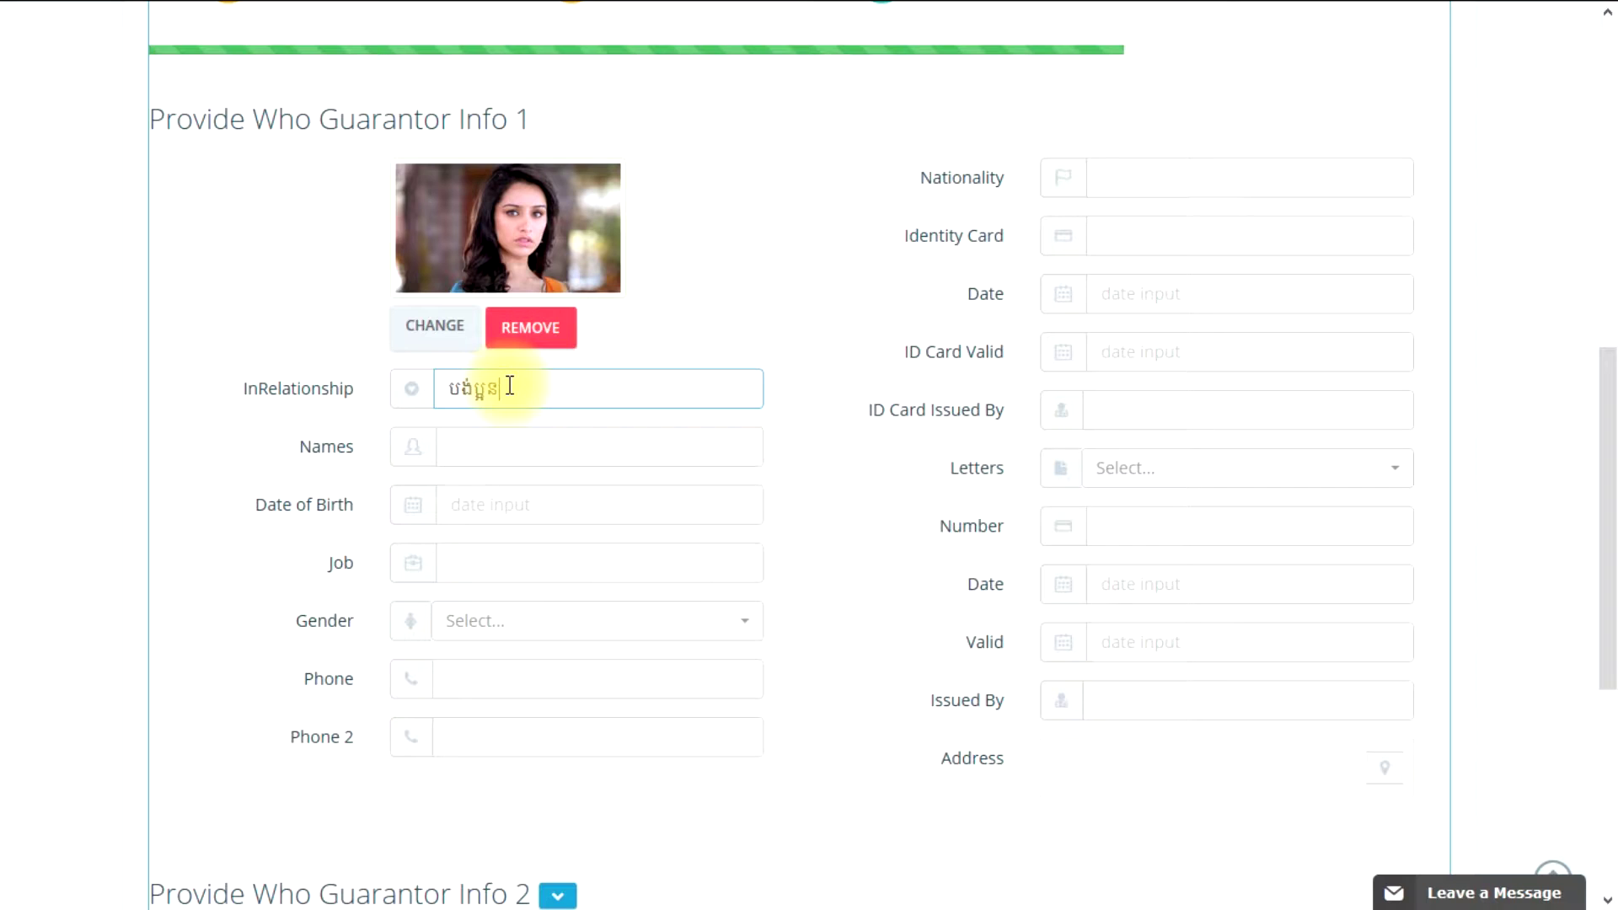
{"action": "left_click", "coordinate": [478, 387]}
{"action": "key", "text": "BackSpace"}
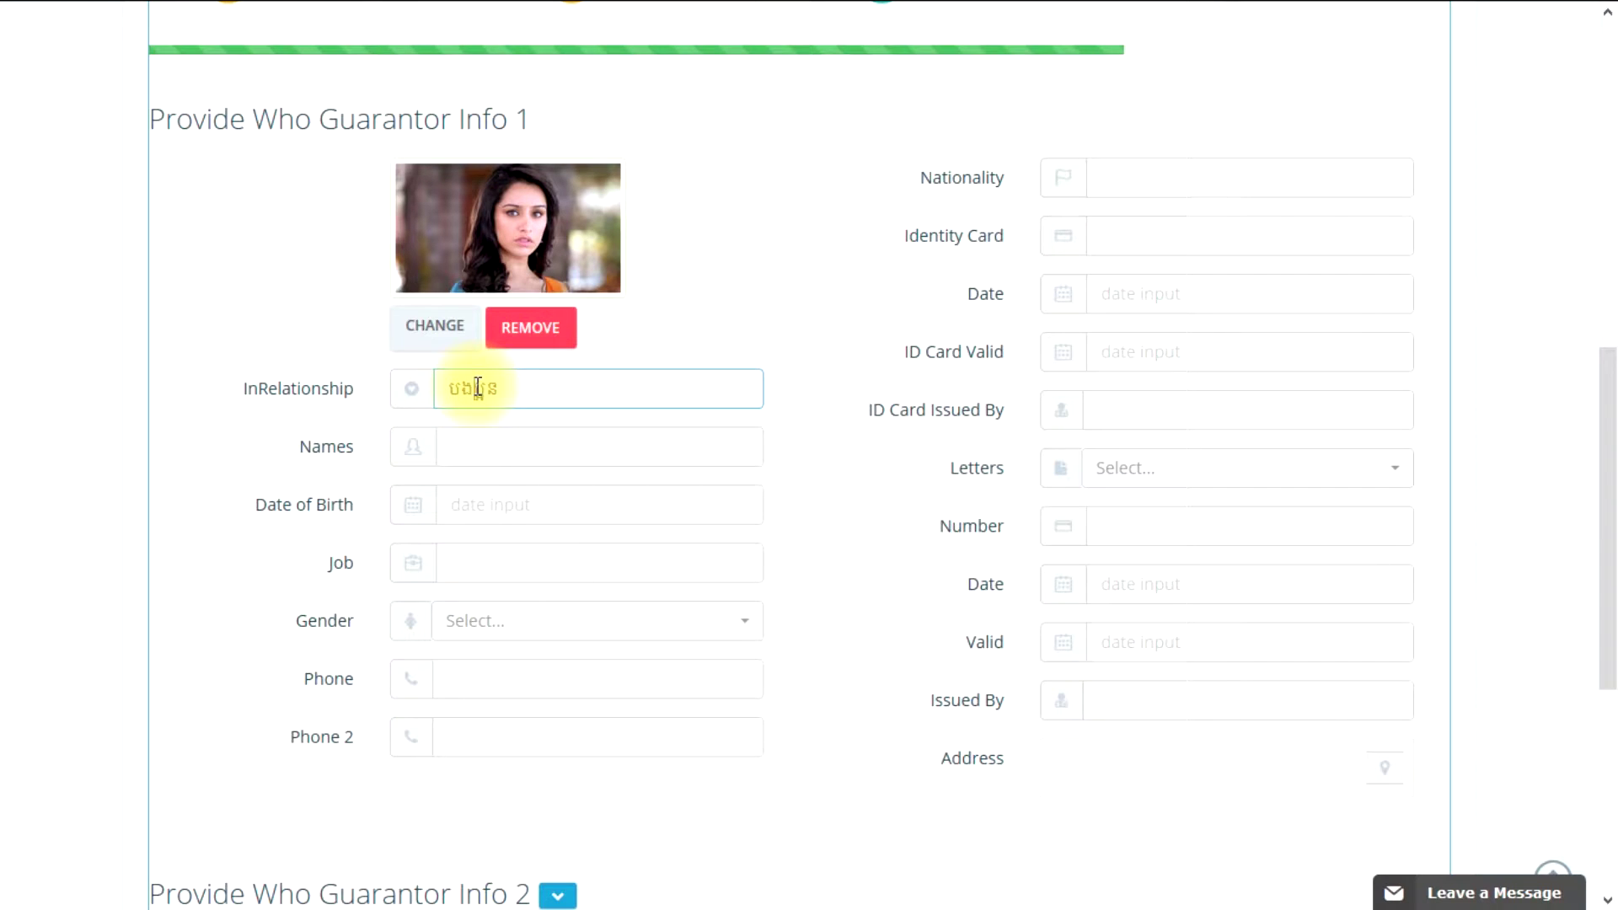
{"action": "left_click", "coordinate": [381, 443]}
Step: Enter the guarantor's name and set Date of Birth to 01-06-1992
{"action": "left_click", "coordinate": [531, 445]}
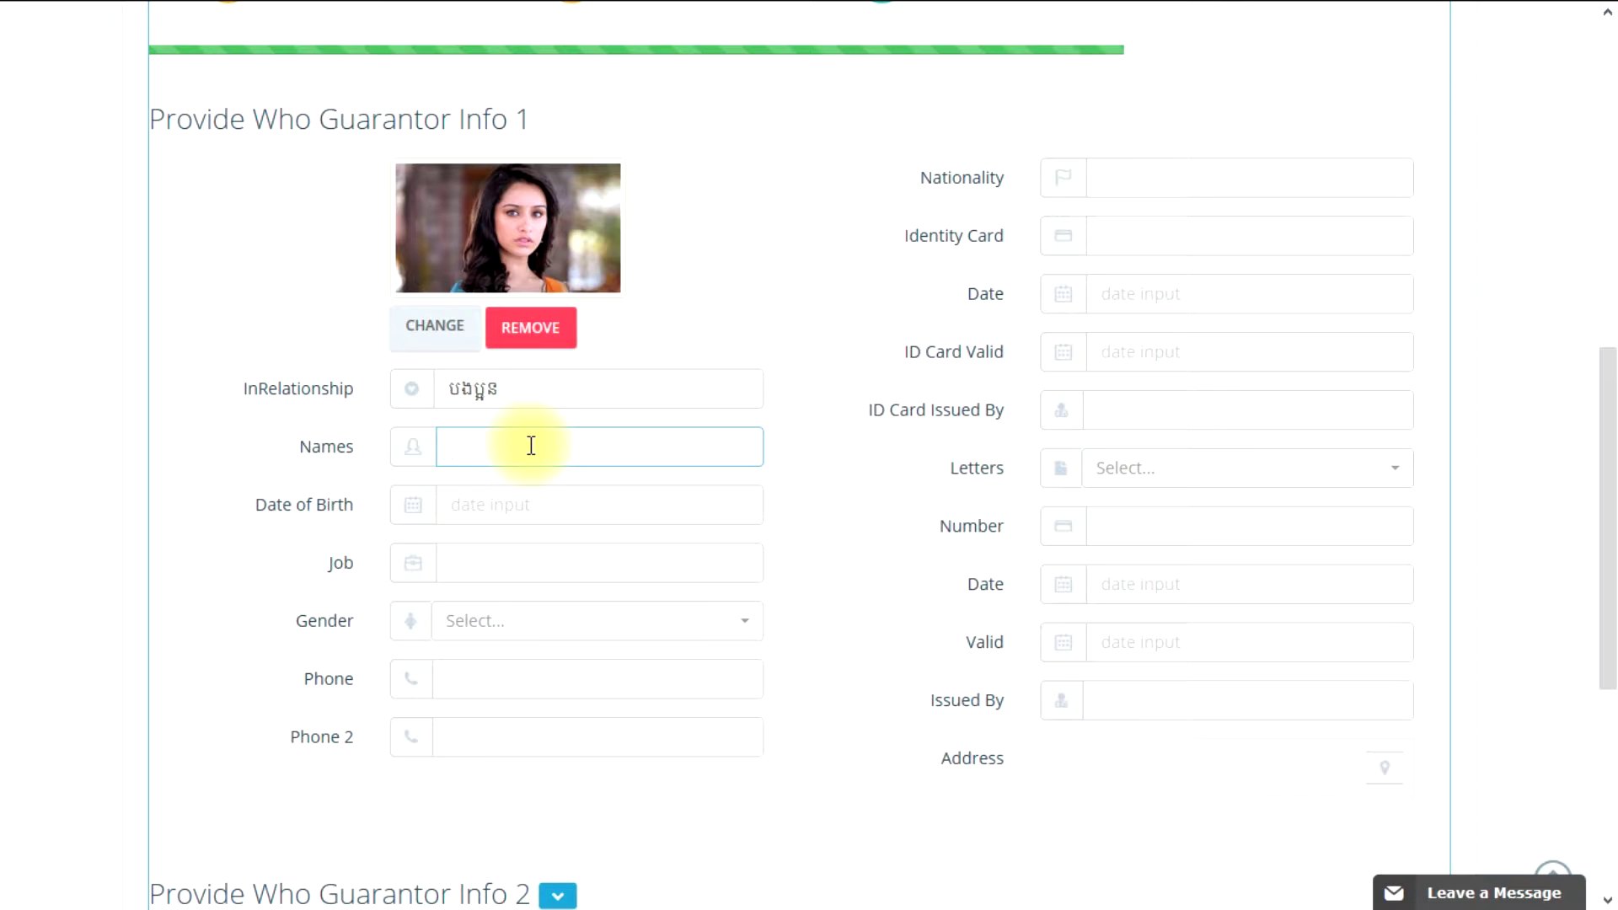
{"action": "type", "text": "I"}
{"action": "type", "text": "yly"}
{"action": "left_click", "coordinate": [524, 507]}
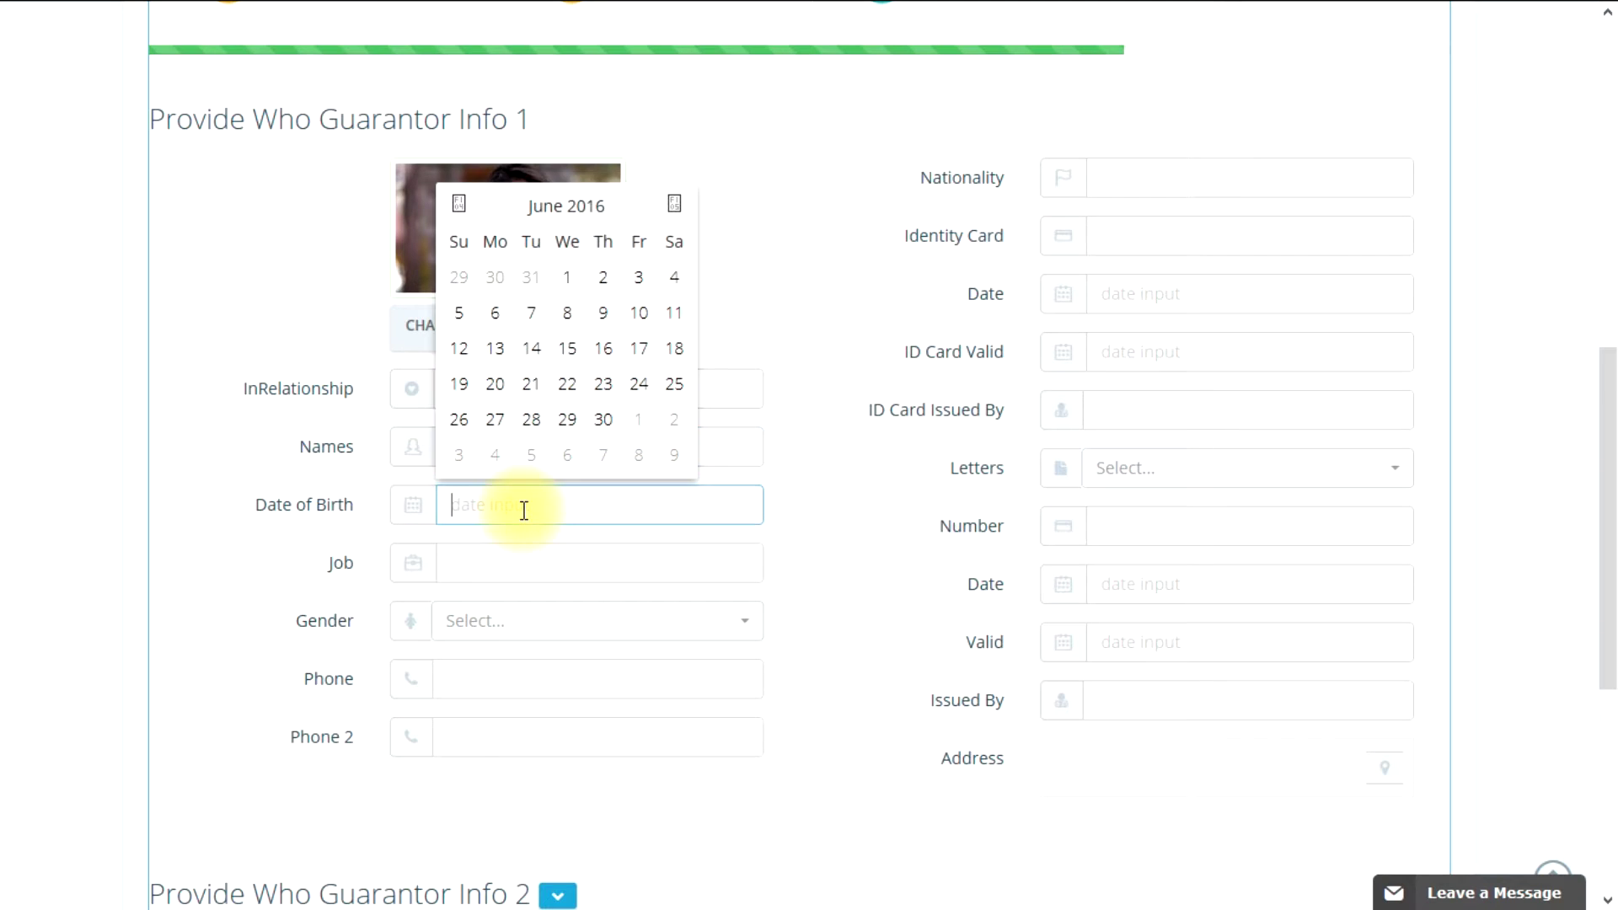
{"action": "left_click", "coordinate": [570, 291]}
{"action": "left_click", "coordinate": [572, 509]}
{"action": "key", "text": "BackSpace"}
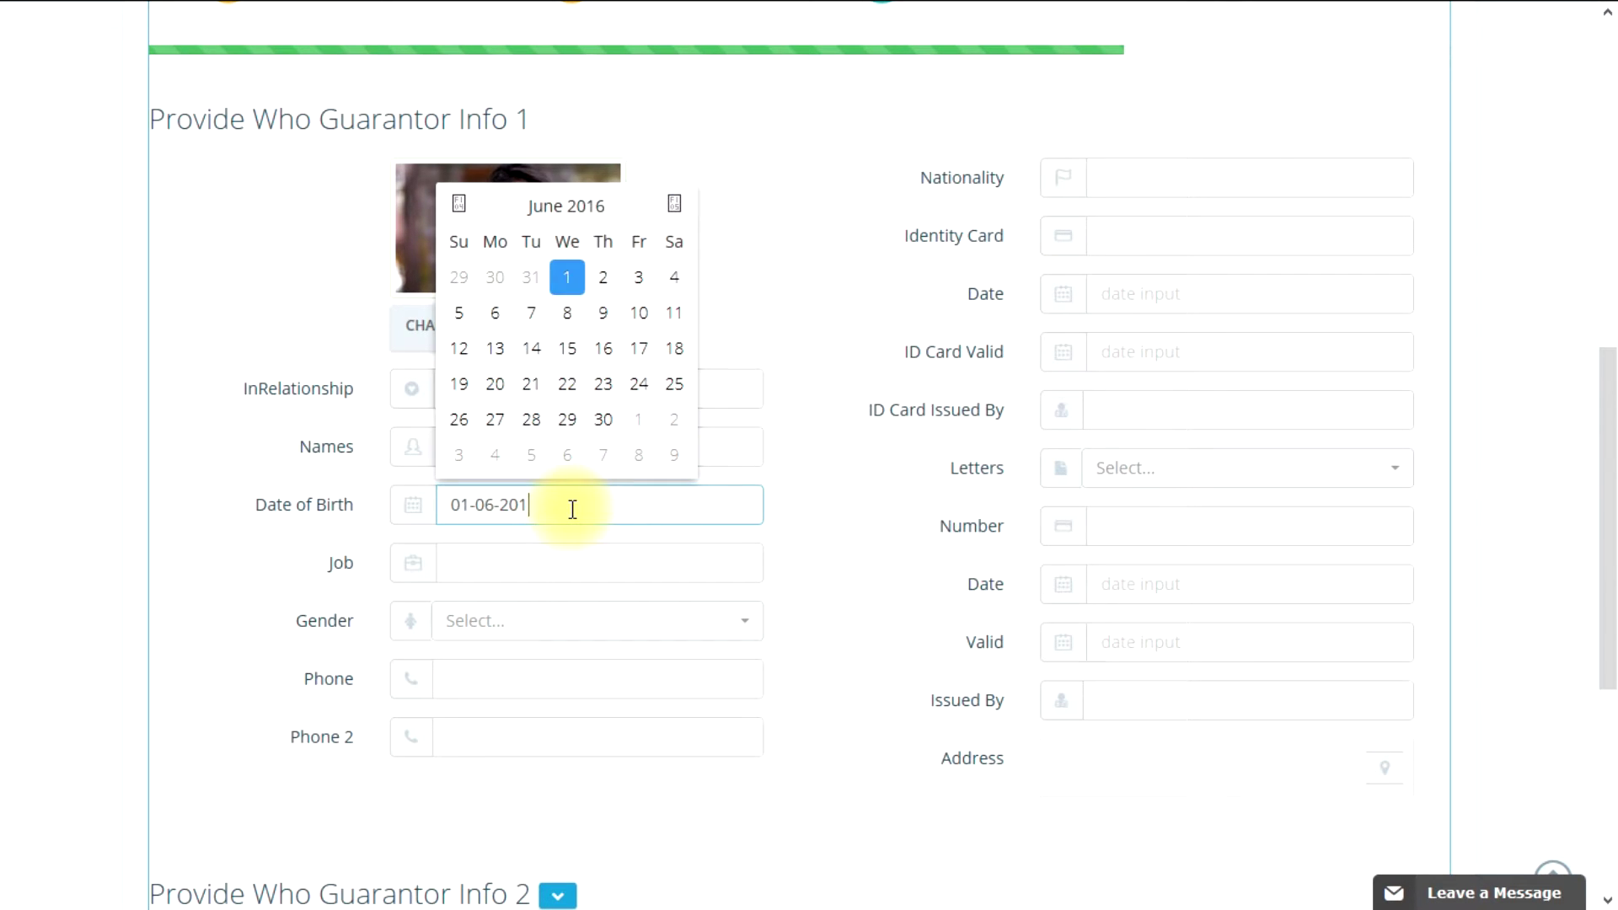
{"action": "key", "text": "BackSpace"}
{"action": "key", "text": "BackSpace"}
{"action": "key", "text": "BackSpace"}
{"action": "type", "text": "1992"}
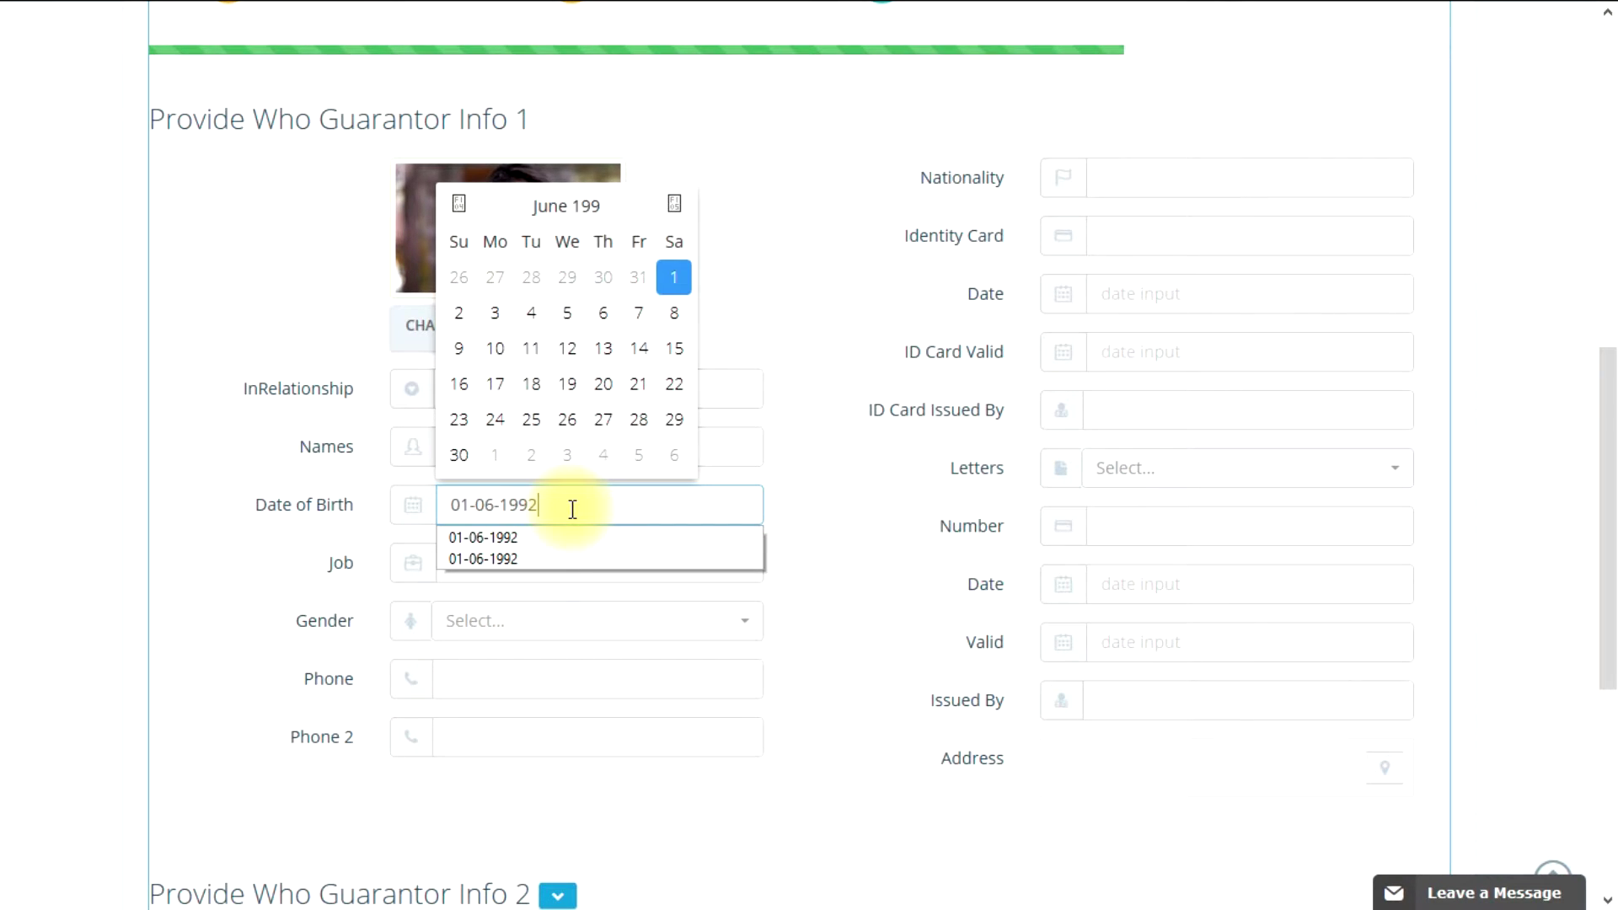
Step: Fill the guarantor's job from the saved suggestions and set Gender to Female
{"action": "left_click", "coordinate": [371, 515]}
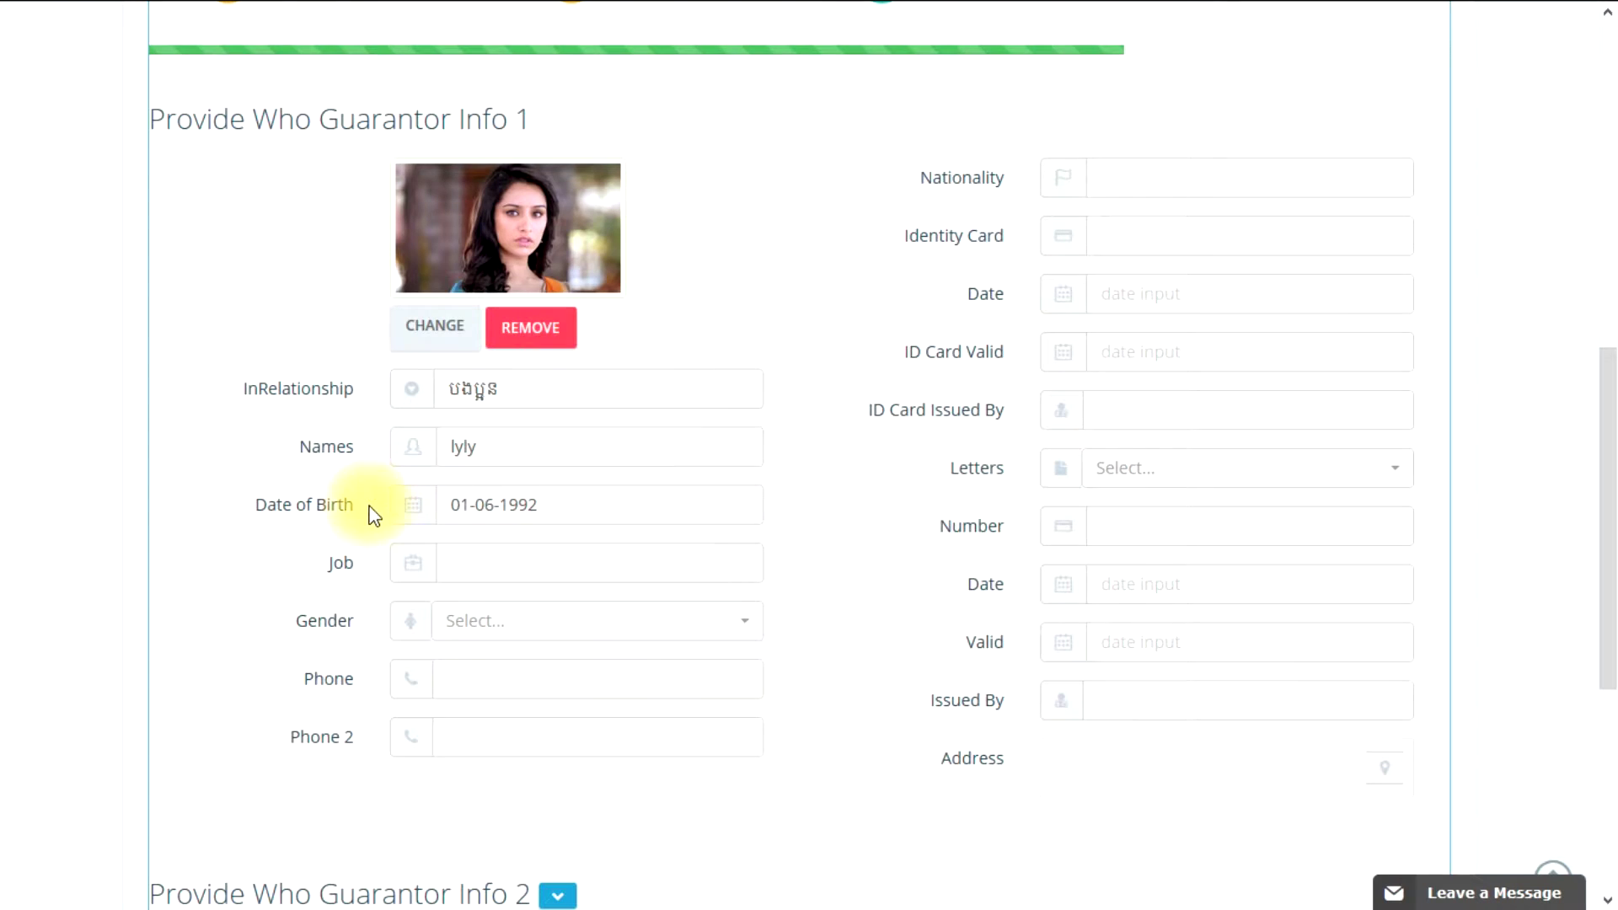
{"action": "left_click", "coordinate": [481, 569]}
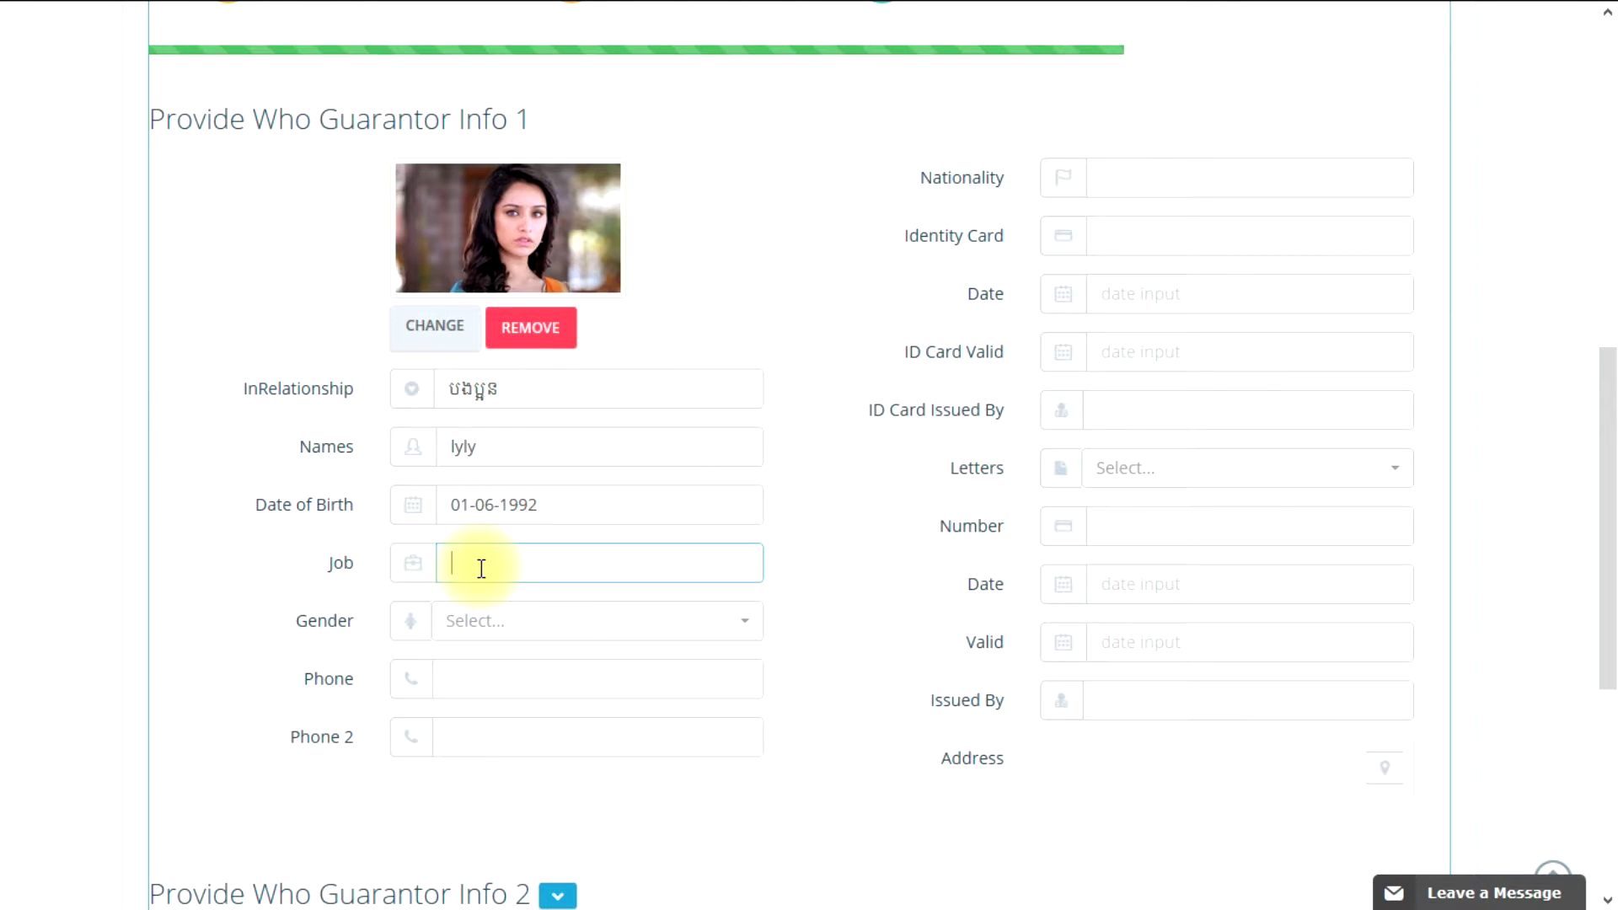
{"action": "left_click", "coordinate": [481, 569]}
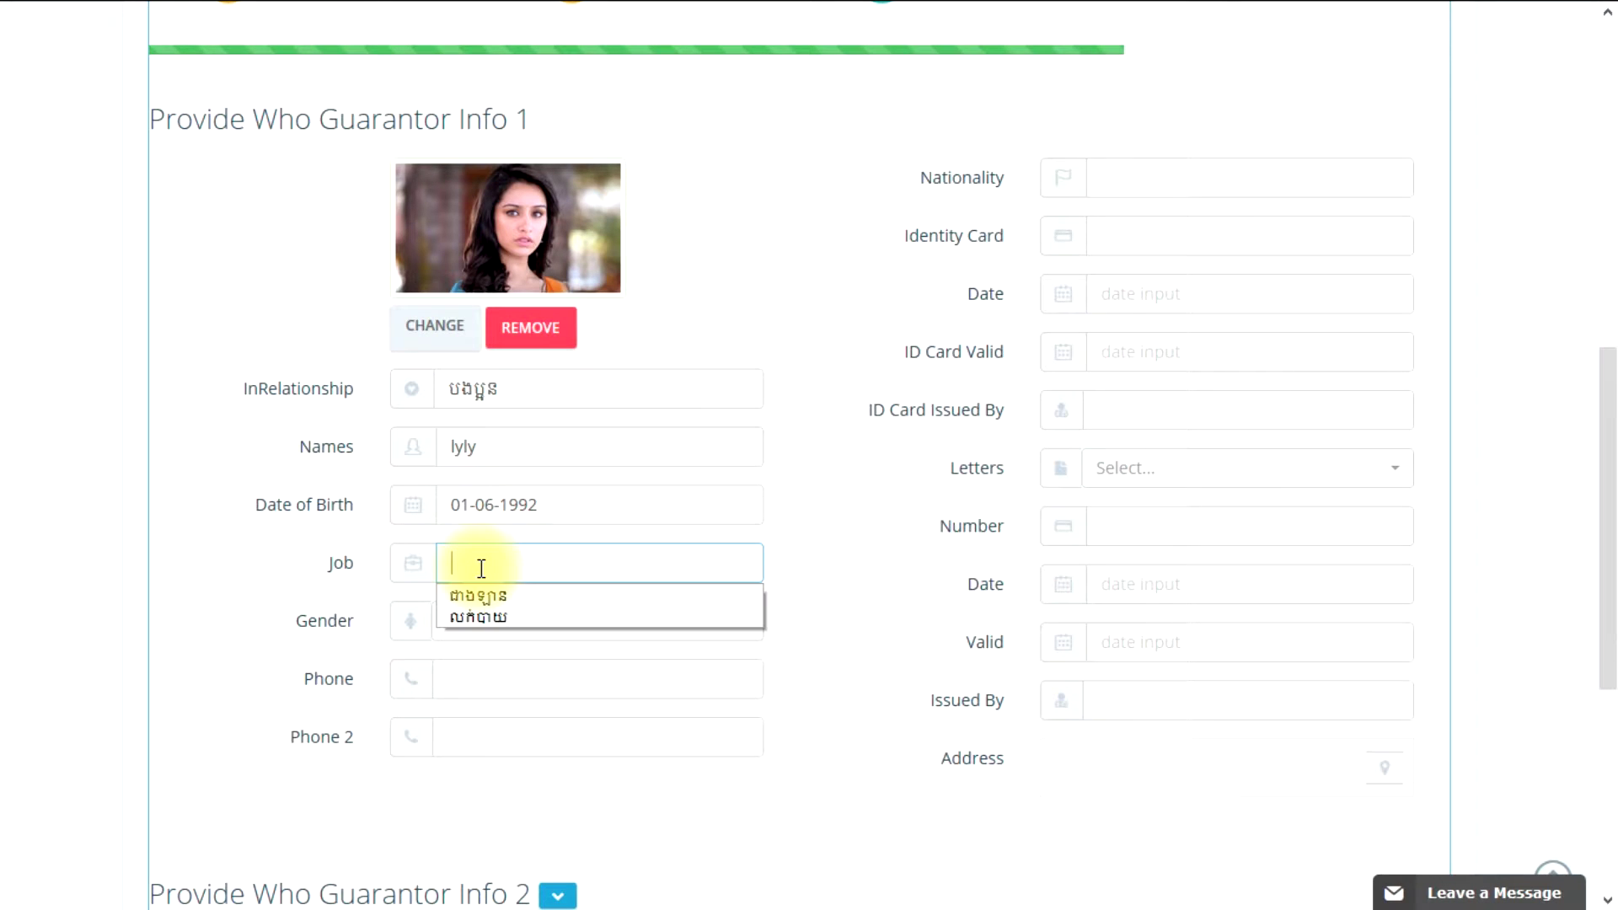
{"action": "key", "text": "Down"}
{"action": "key", "text": "Down"}
{"action": "key", "text": "Return"}
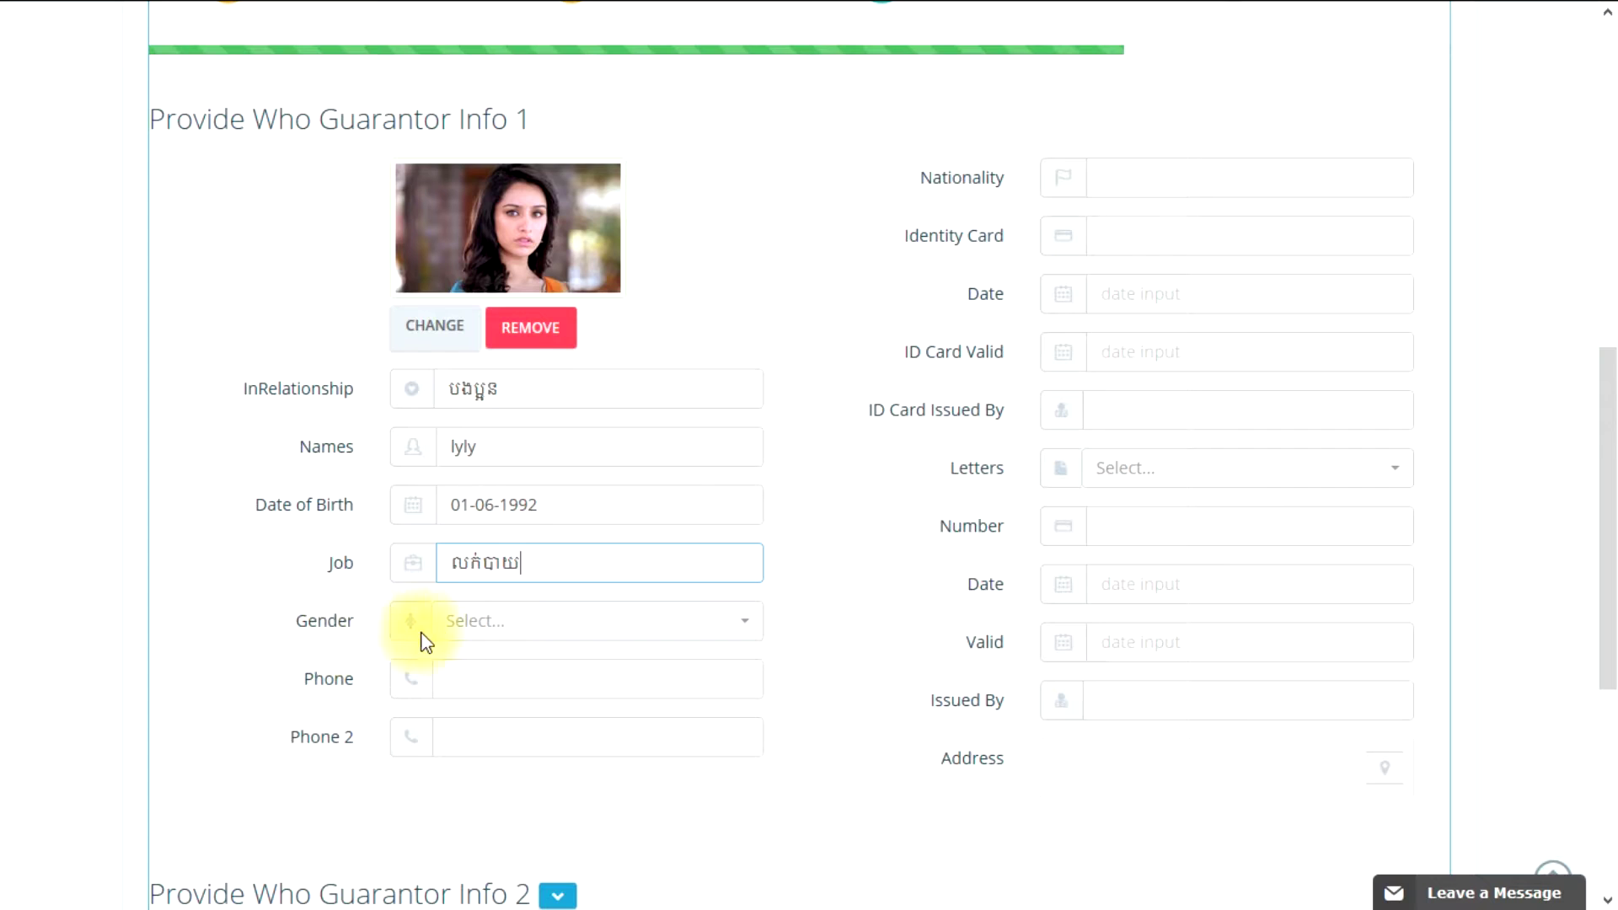
{"action": "left_click", "coordinate": [477, 641]}
{"action": "left_click", "coordinate": [488, 710]}
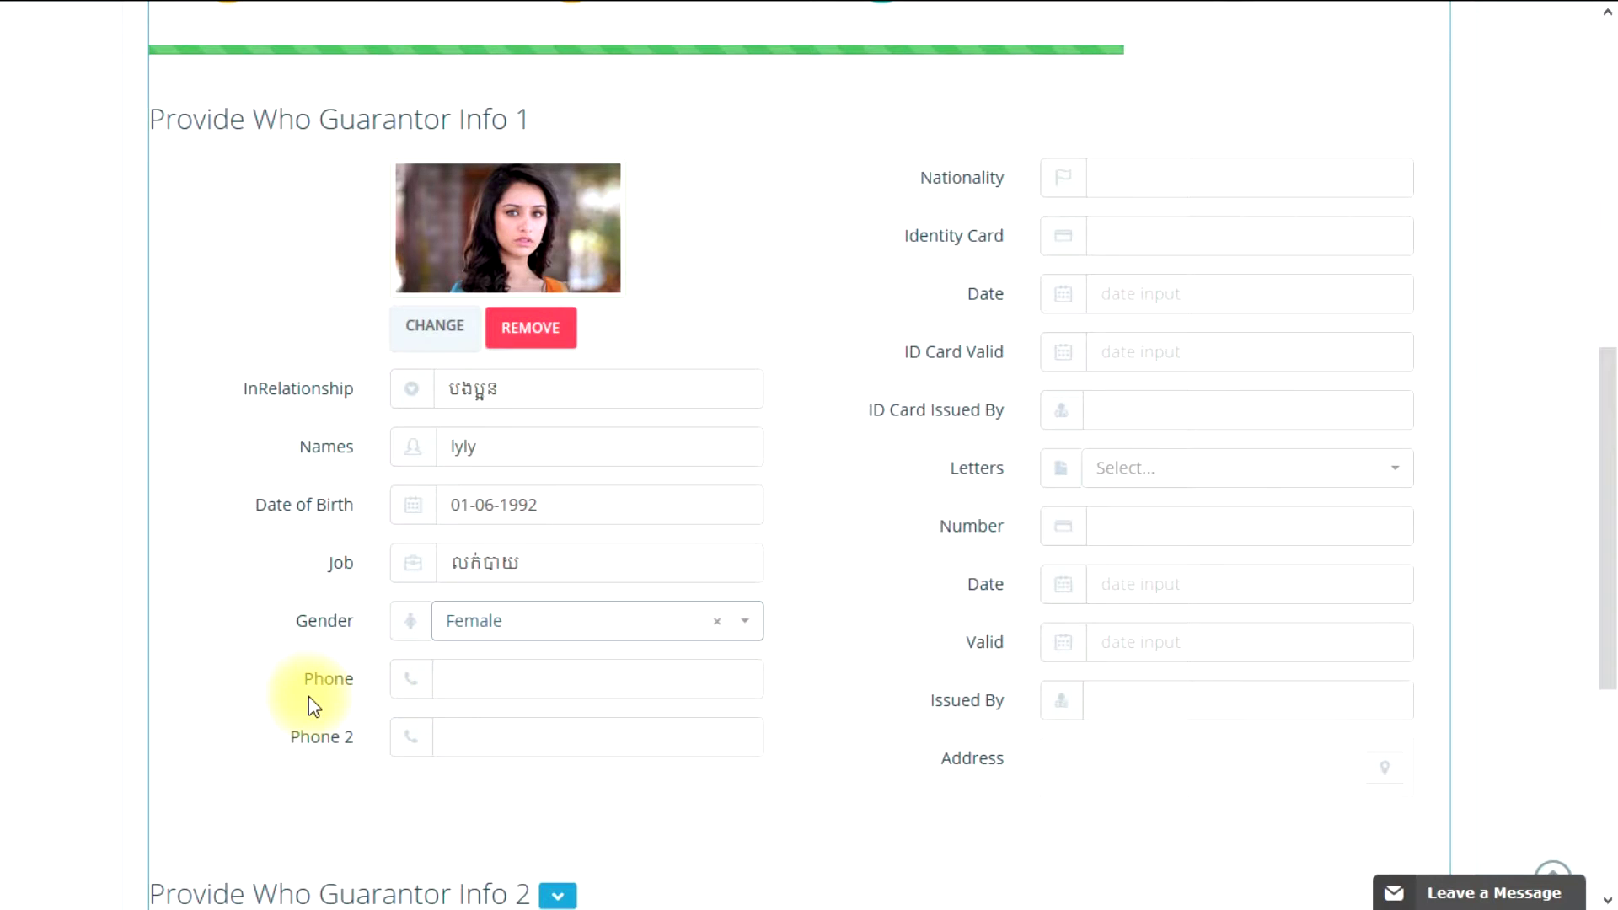
Step: Enter both guarantor phone numbers, correcting the mistyped second one
{"action": "left_click", "coordinate": [466, 682]}
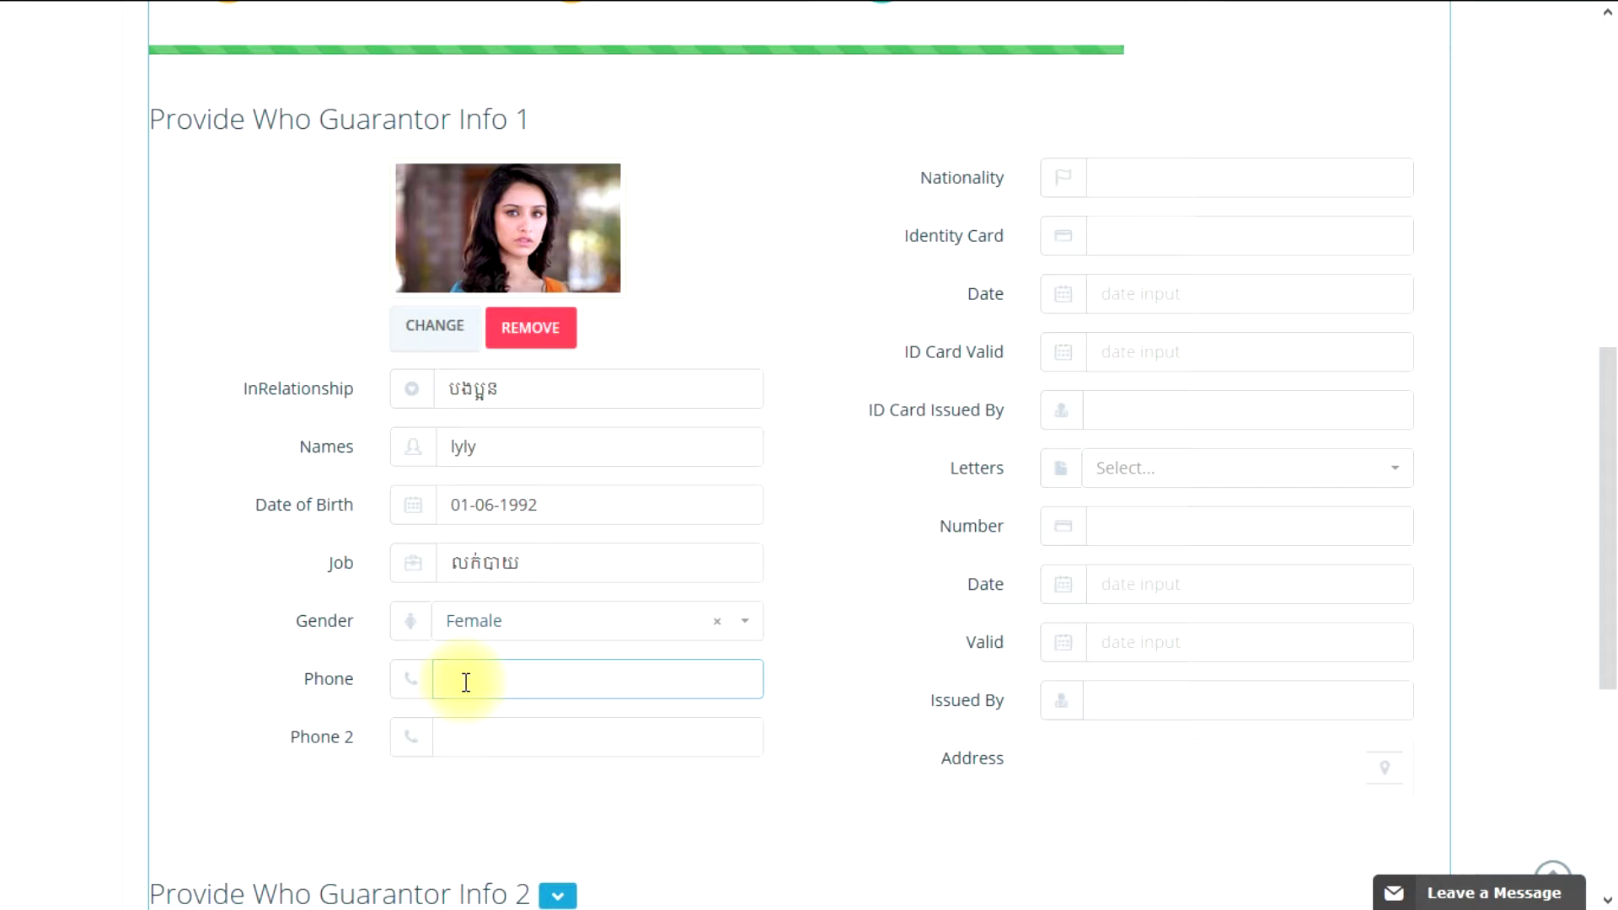
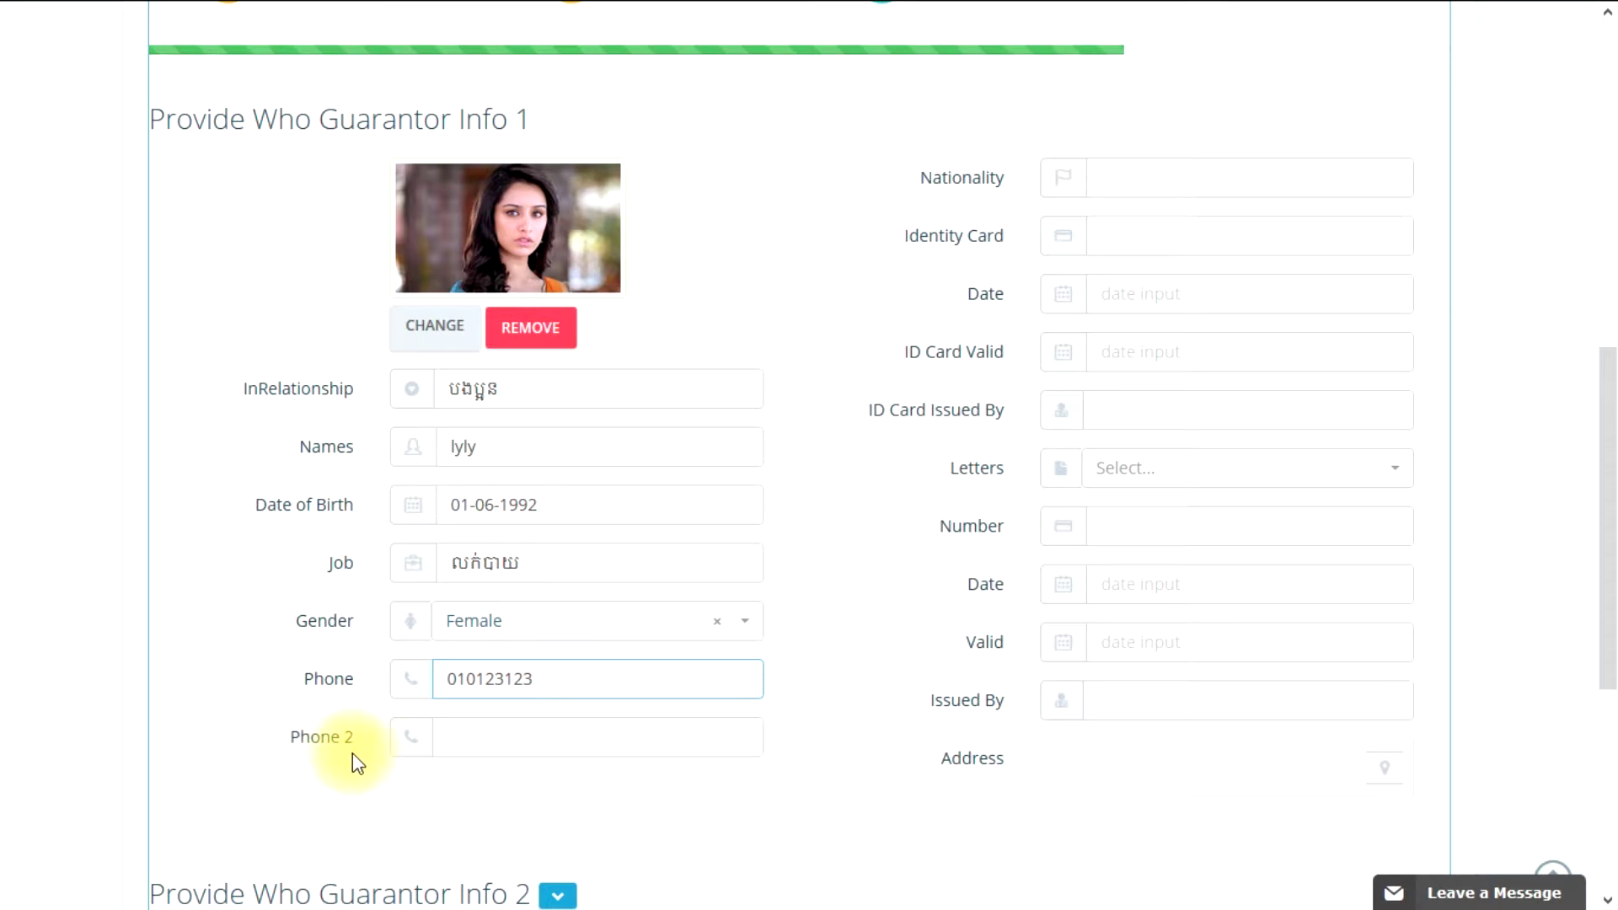
{"action": "left_click", "coordinate": [461, 739]}
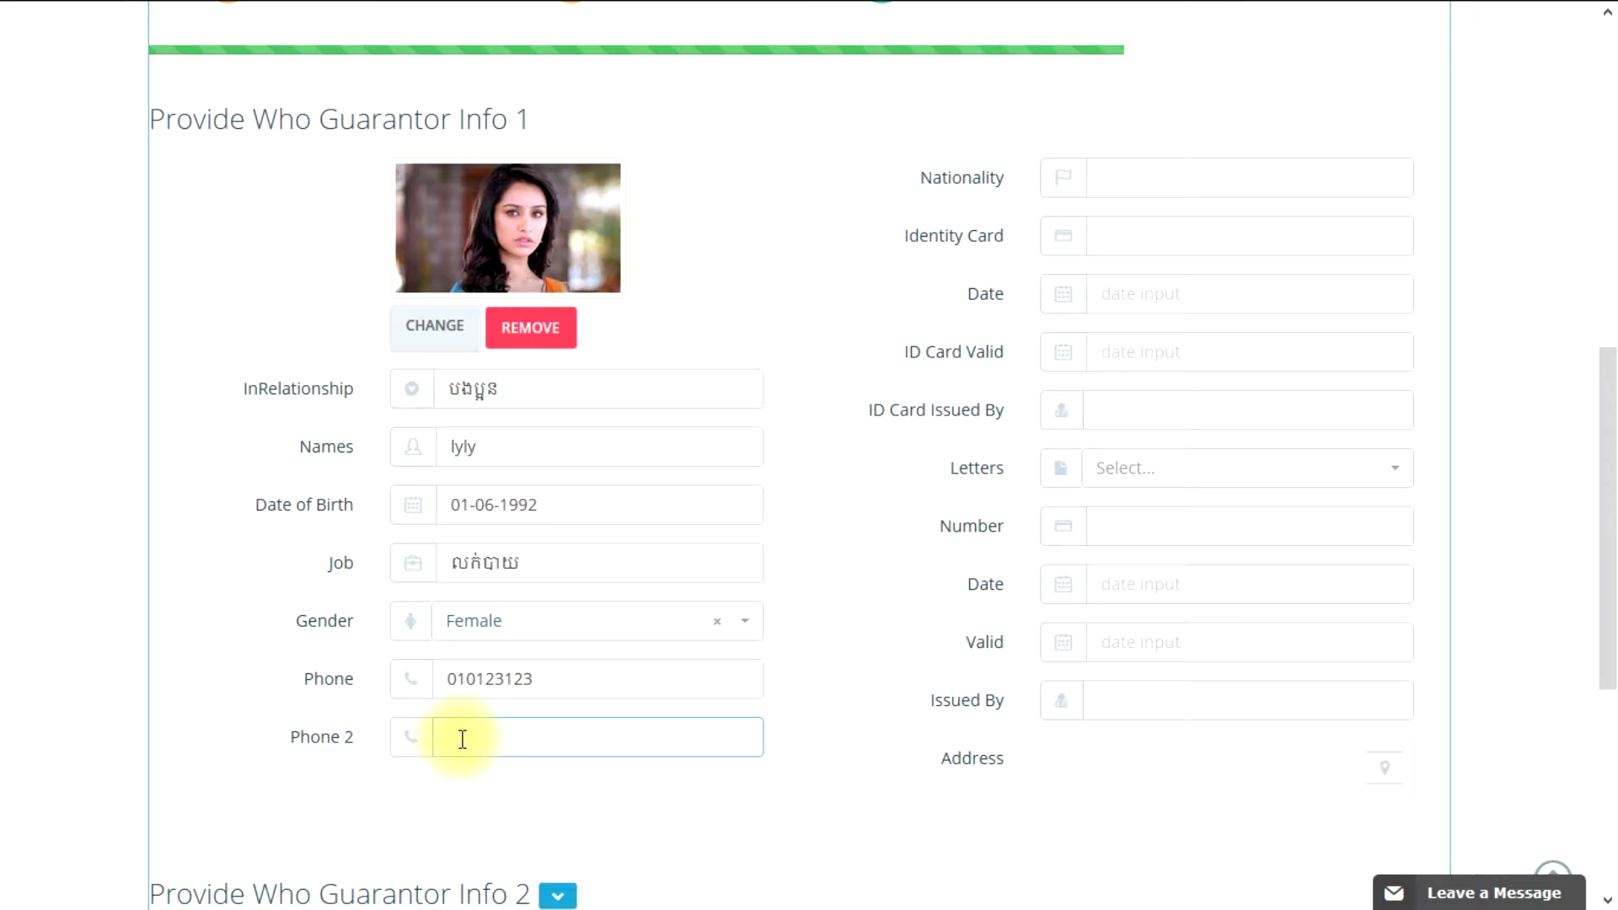
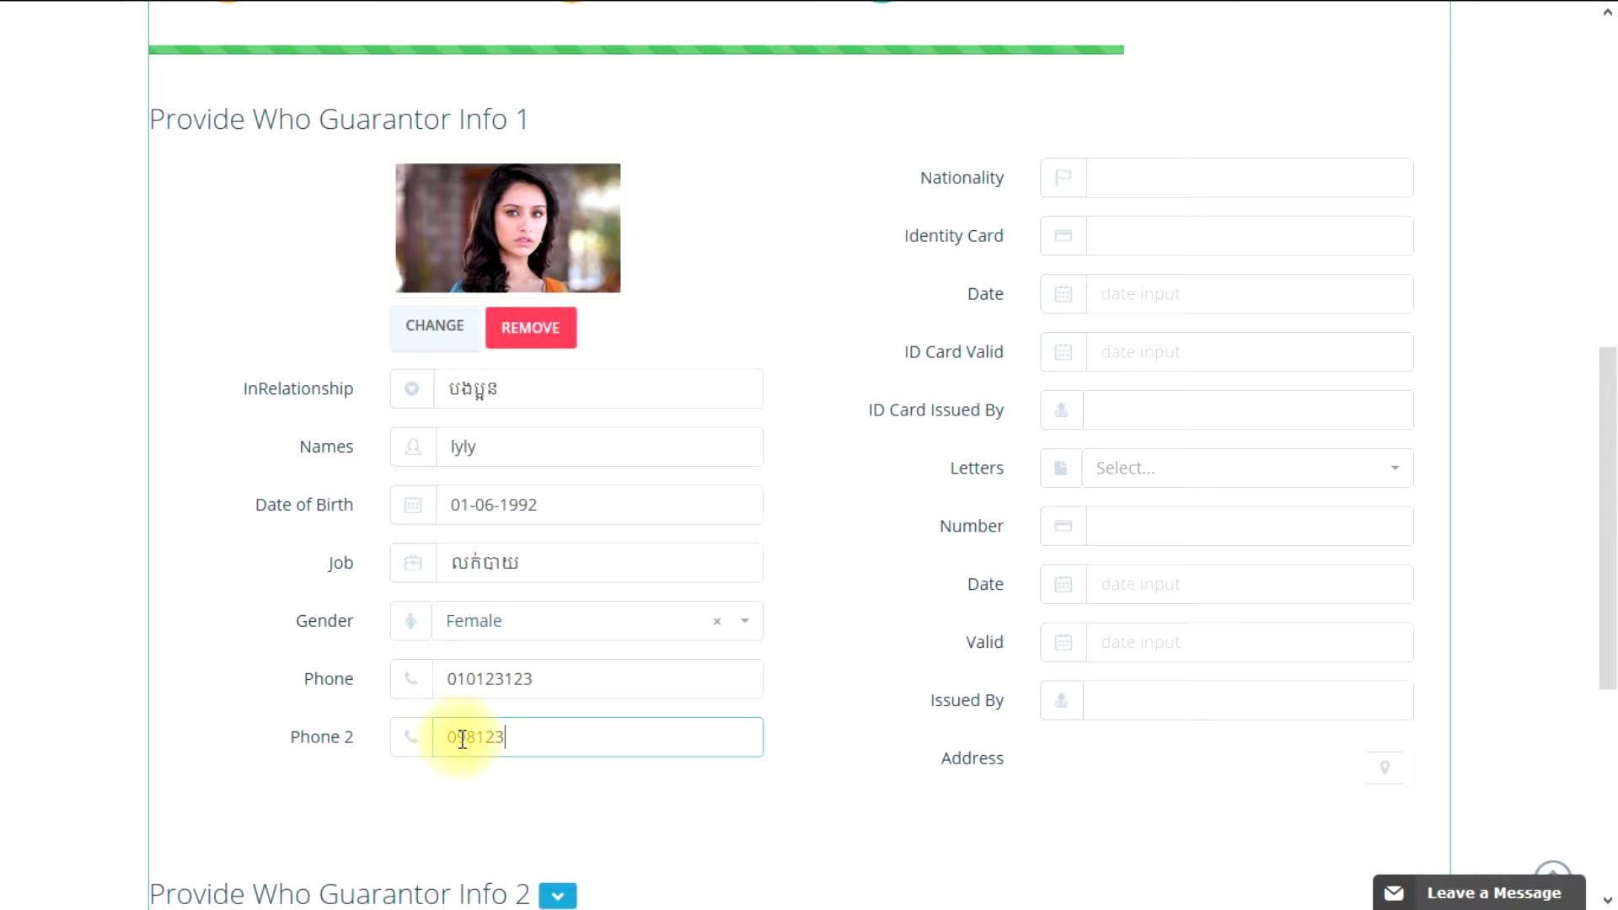
{"action": "key", "text": "BackSpace"}
{"action": "key", "text": "BackSpace"}
{"action": "key", "text": "BackSpace"}
{"action": "key", "text": "BackSpace"}
{"action": "key", "text": "BackSpace"}
{"action": "key", "text": "BackSpace"}
{"action": "key", "text": "BackSpace"}
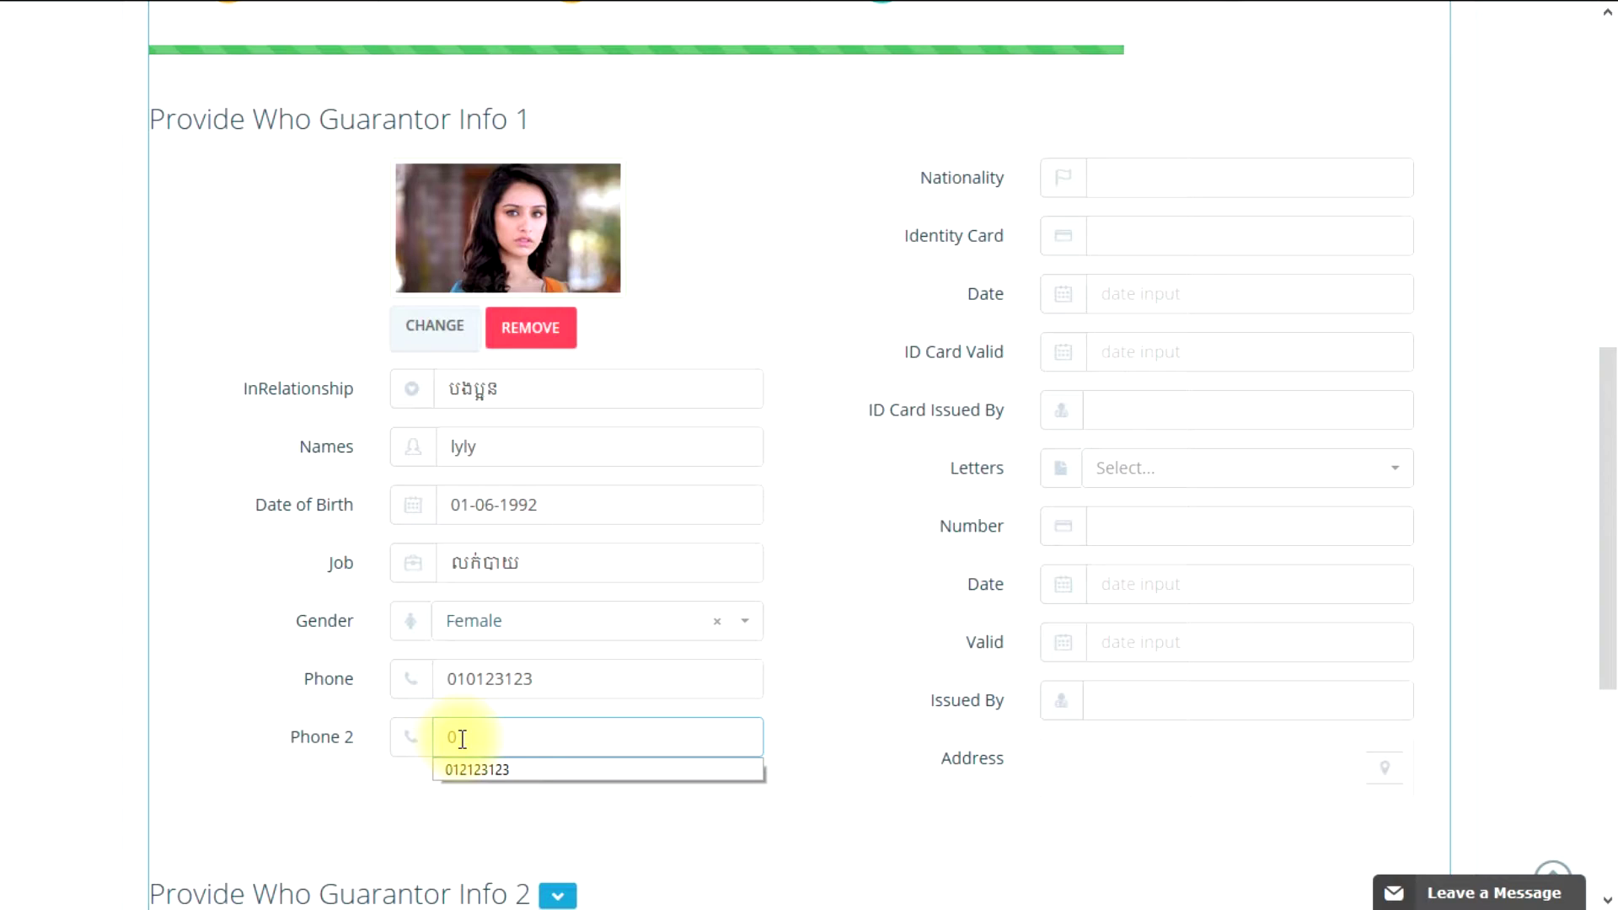
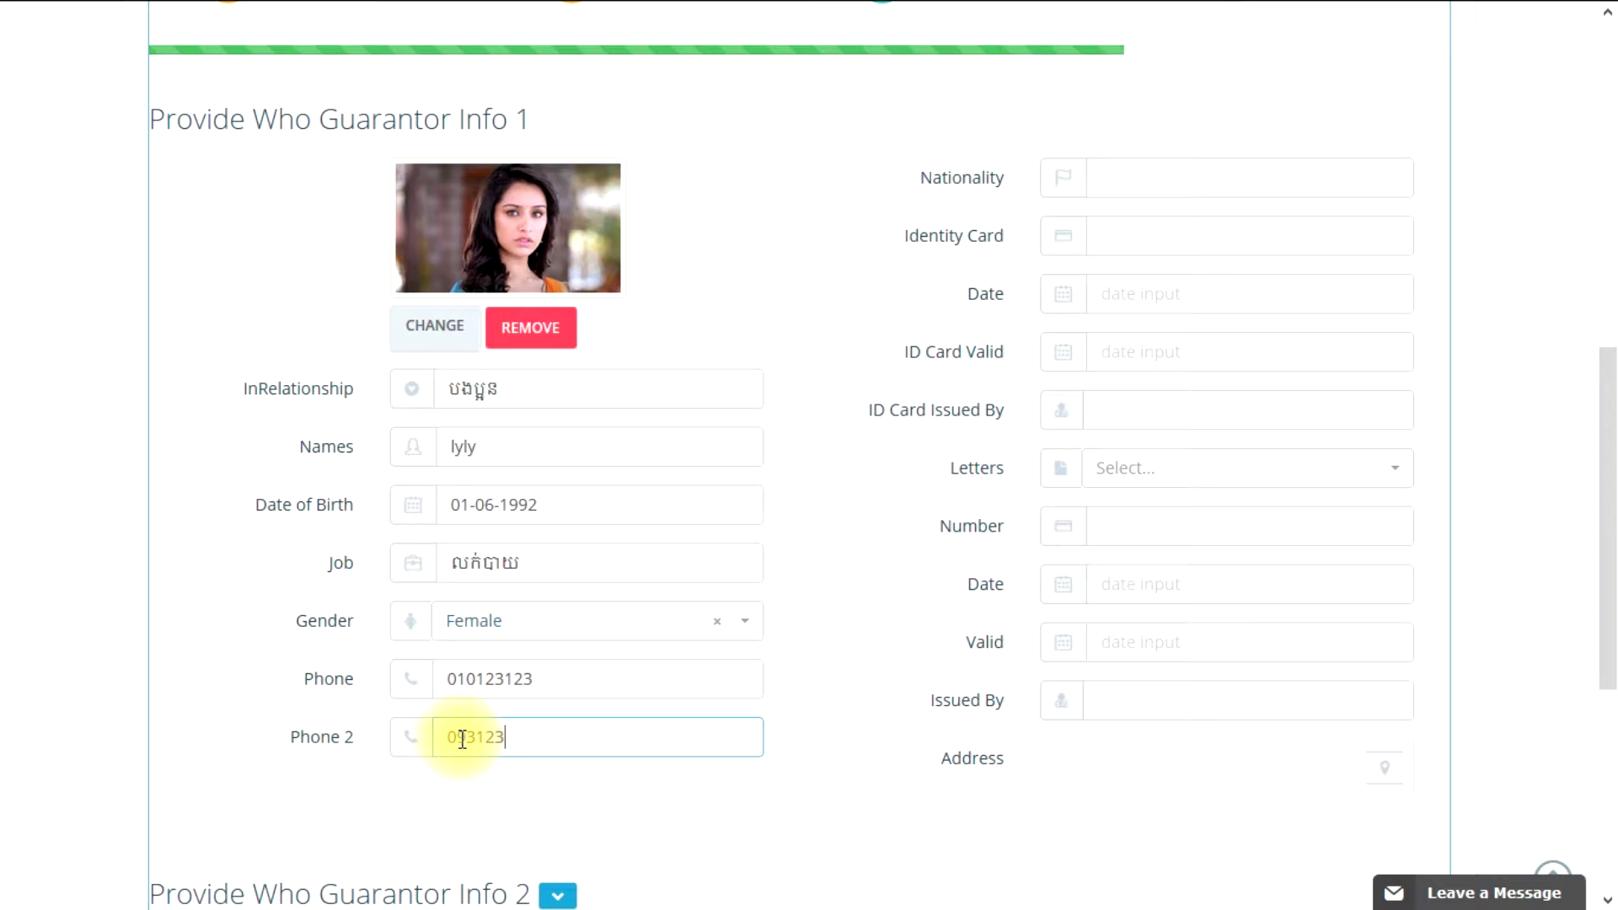
{"action": "left_click", "coordinate": [911, 622]}
Step: Enter nationality khmer and the guarantor's identity card number
{"action": "scroll", "coordinate": [912, 622], "scroll_direction": "up", "scroll_amount": 2}
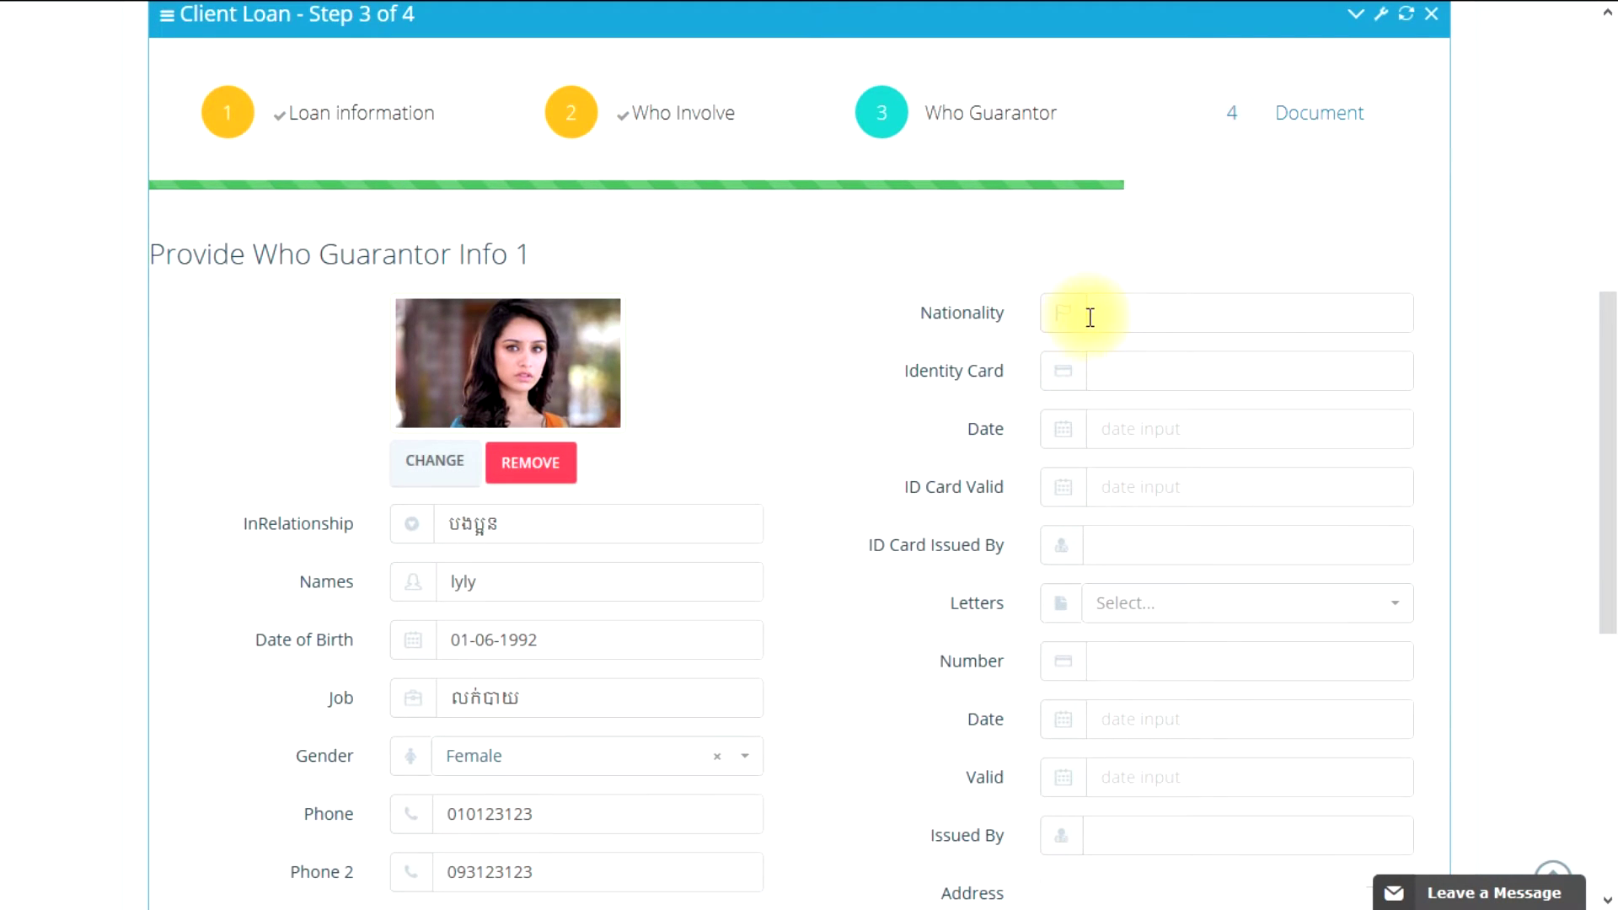
{"action": "left_click", "coordinate": [1125, 312]}
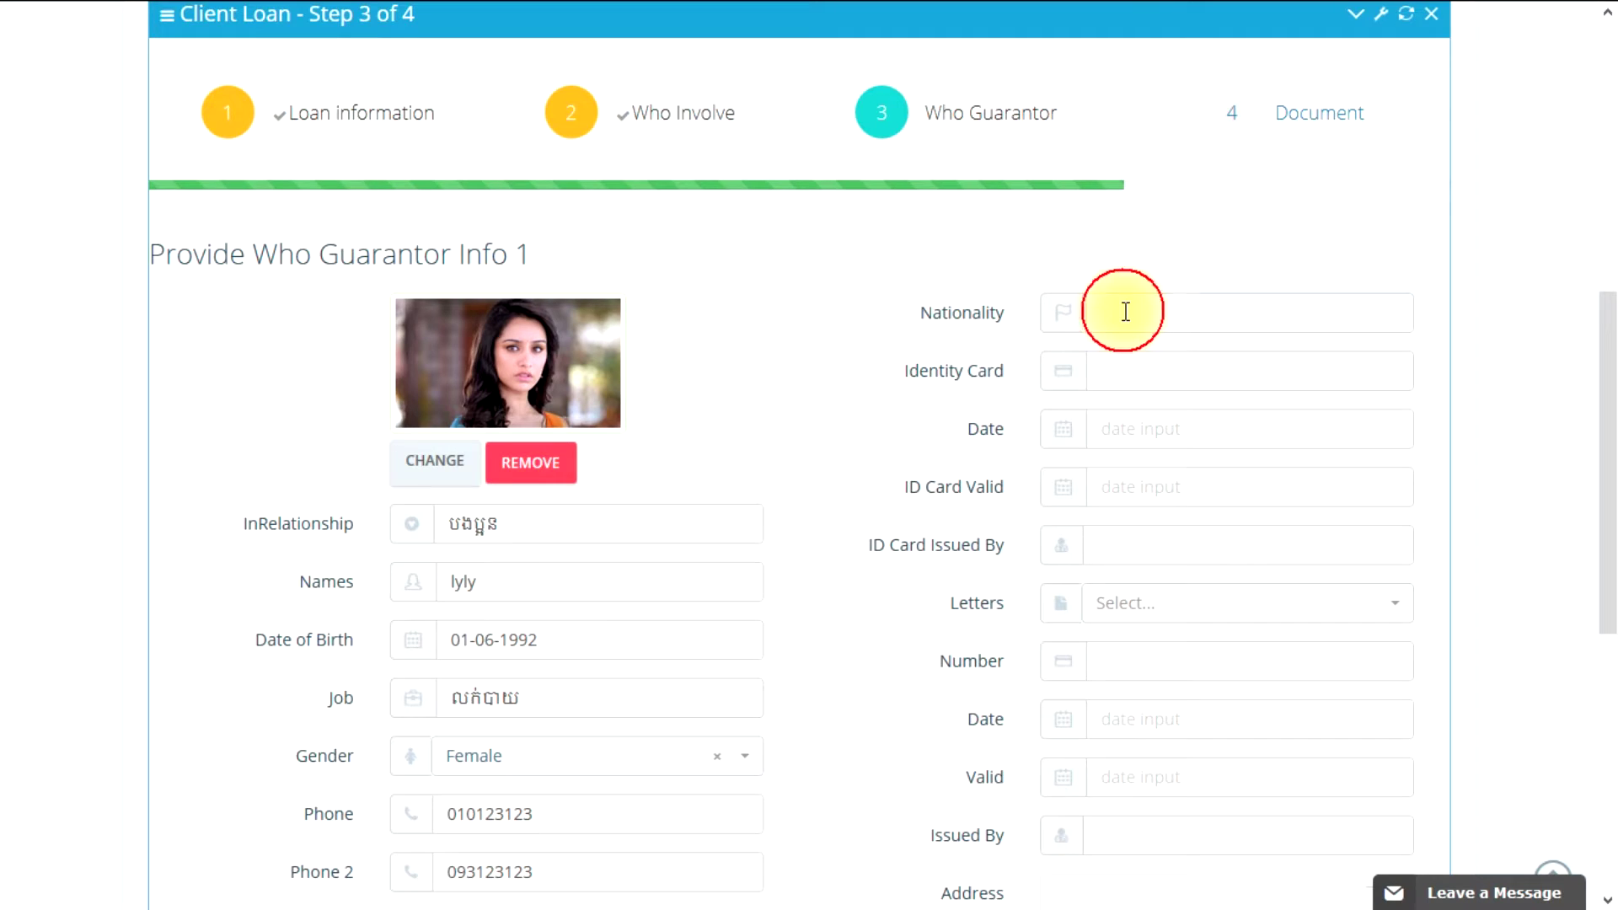
{"action": "left_click", "coordinate": [1125, 312]}
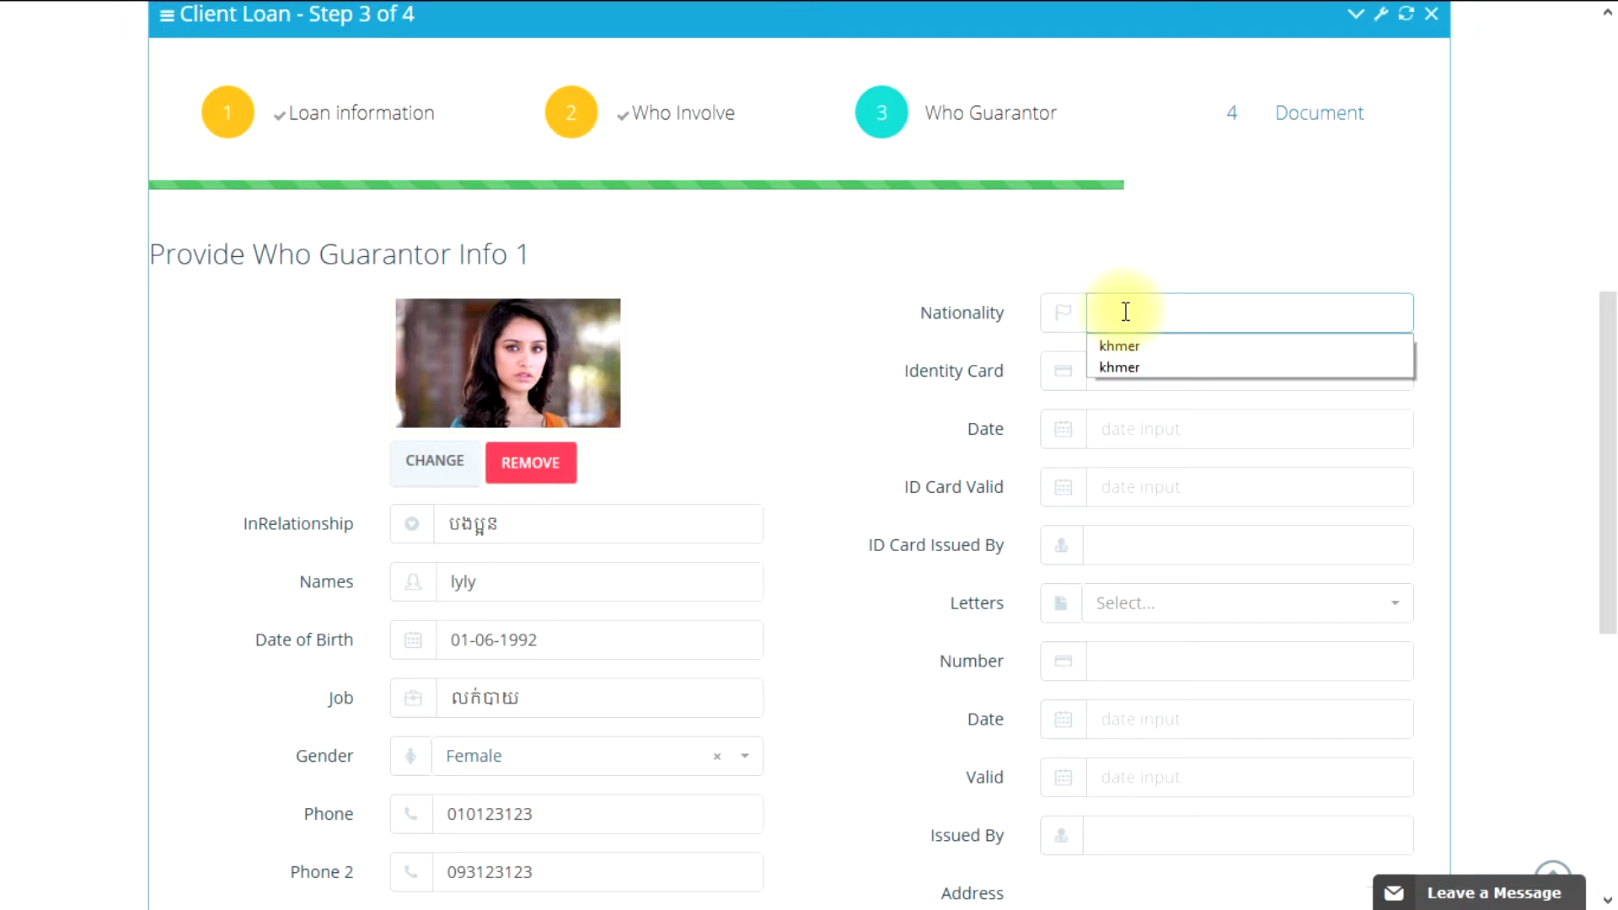
{"action": "type", "text": "khmer"}
{"action": "left_click", "coordinate": [986, 402]}
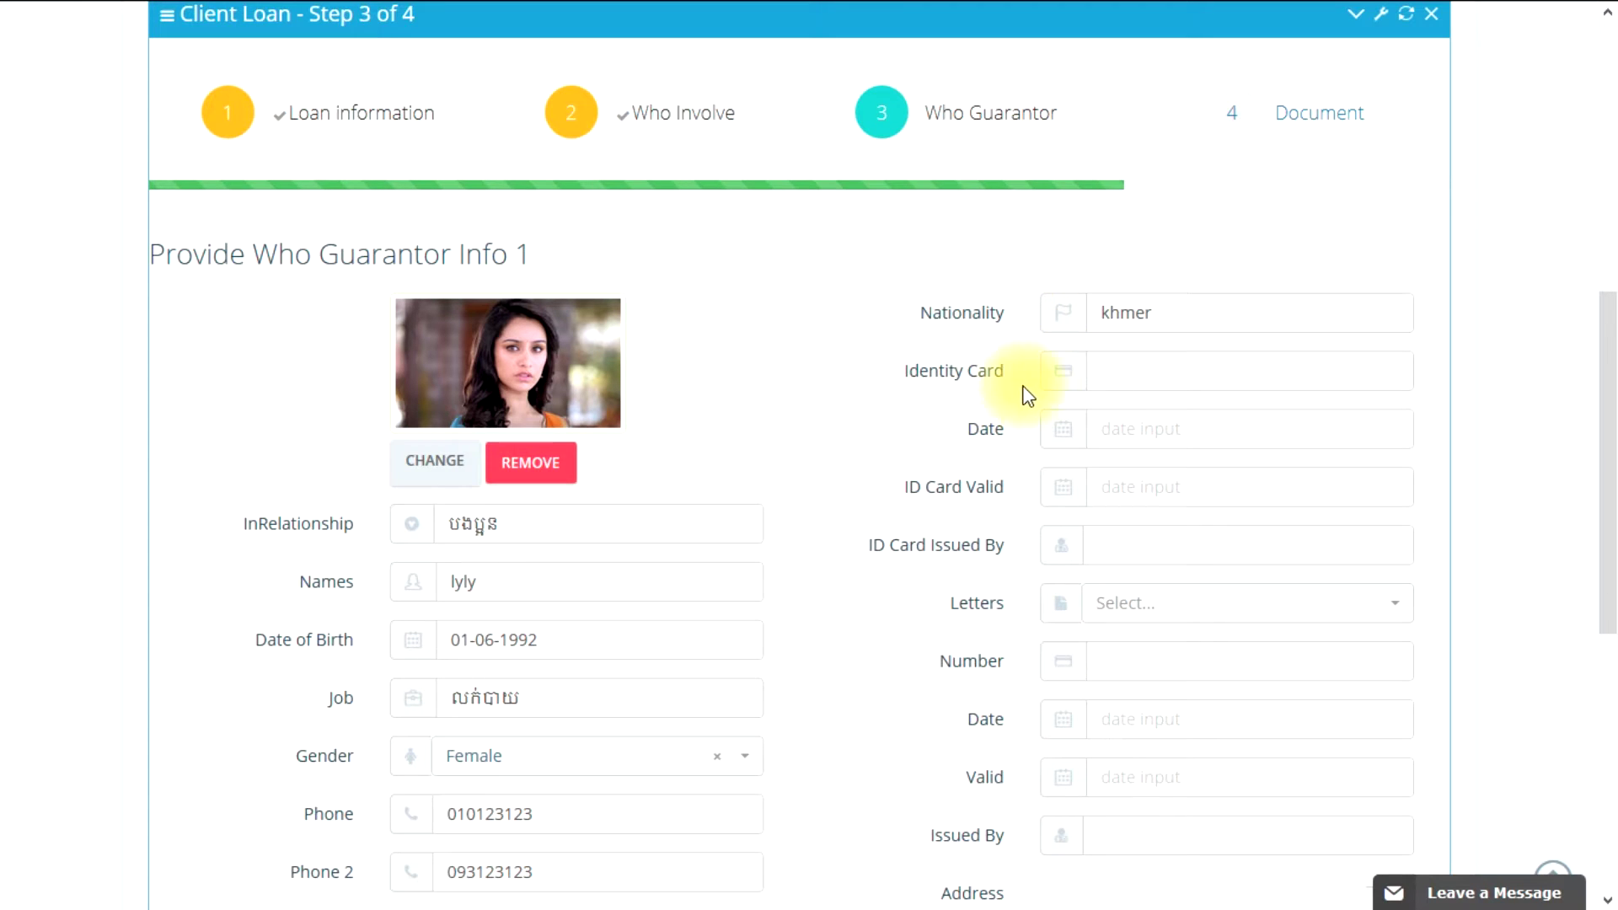
{"action": "left_click", "coordinate": [1141, 373]}
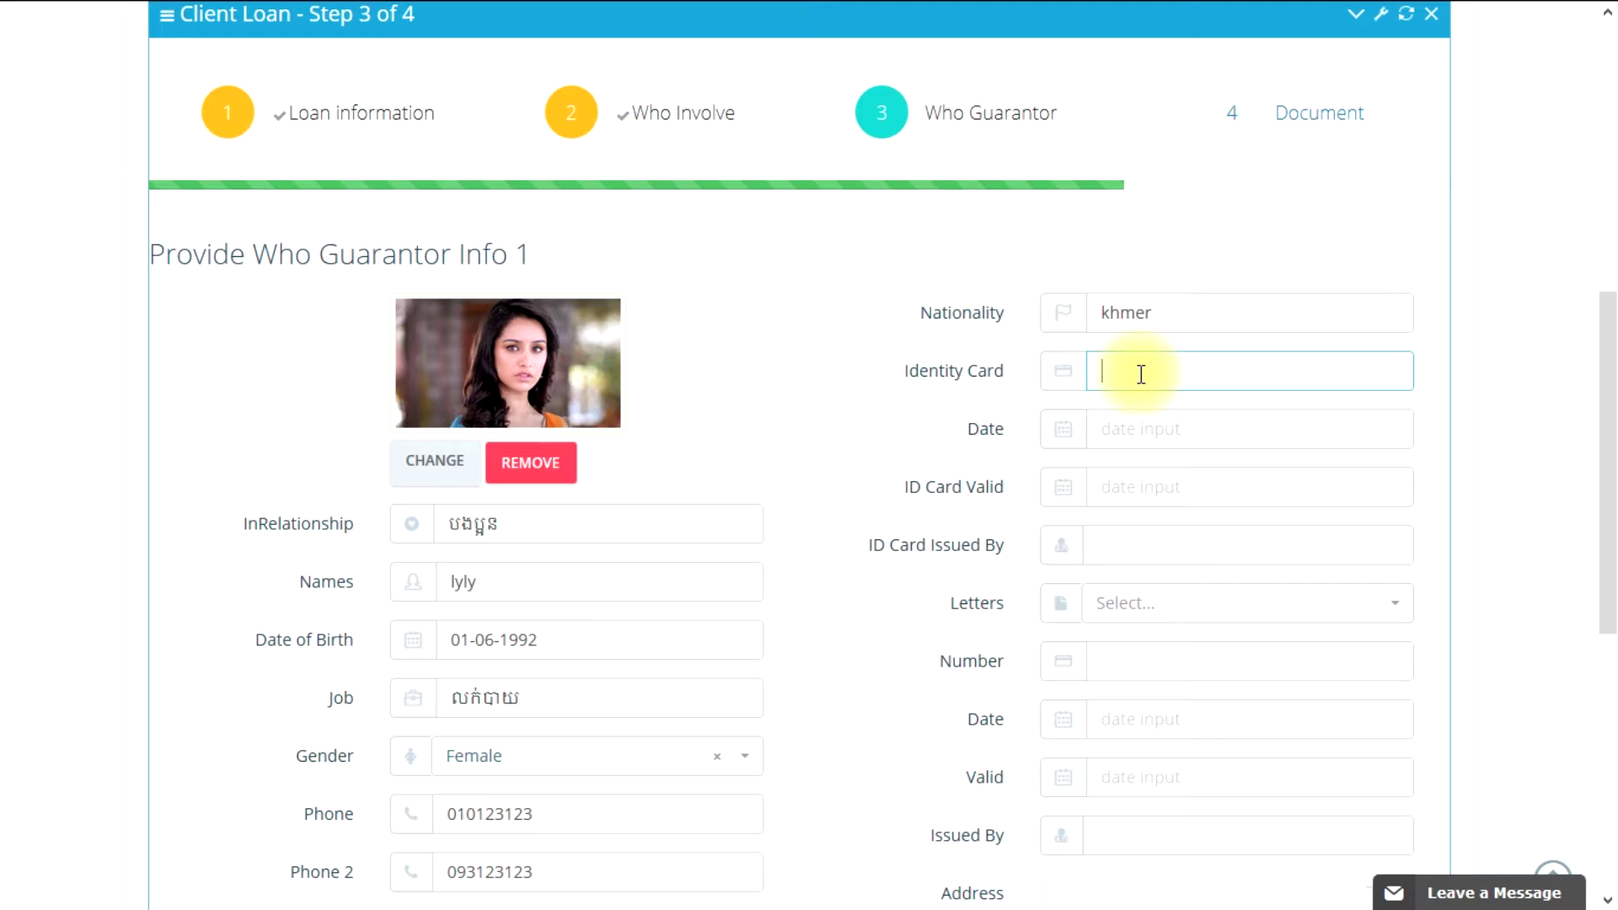
{"action": "type", "text": "12345"}
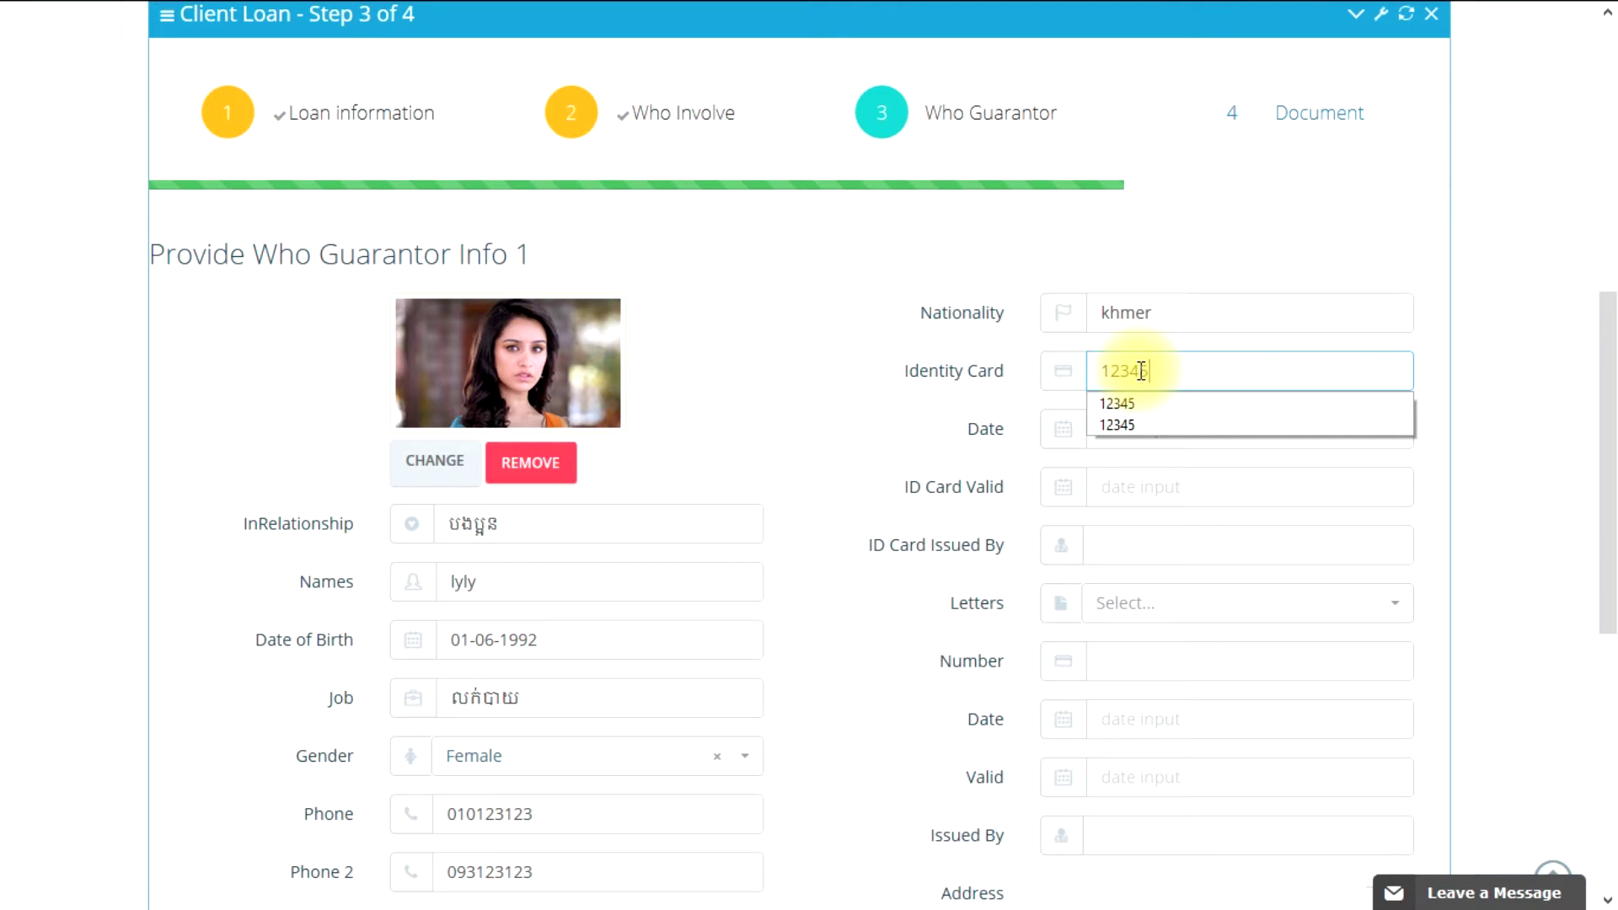
{"action": "left_click", "coordinate": [948, 457]}
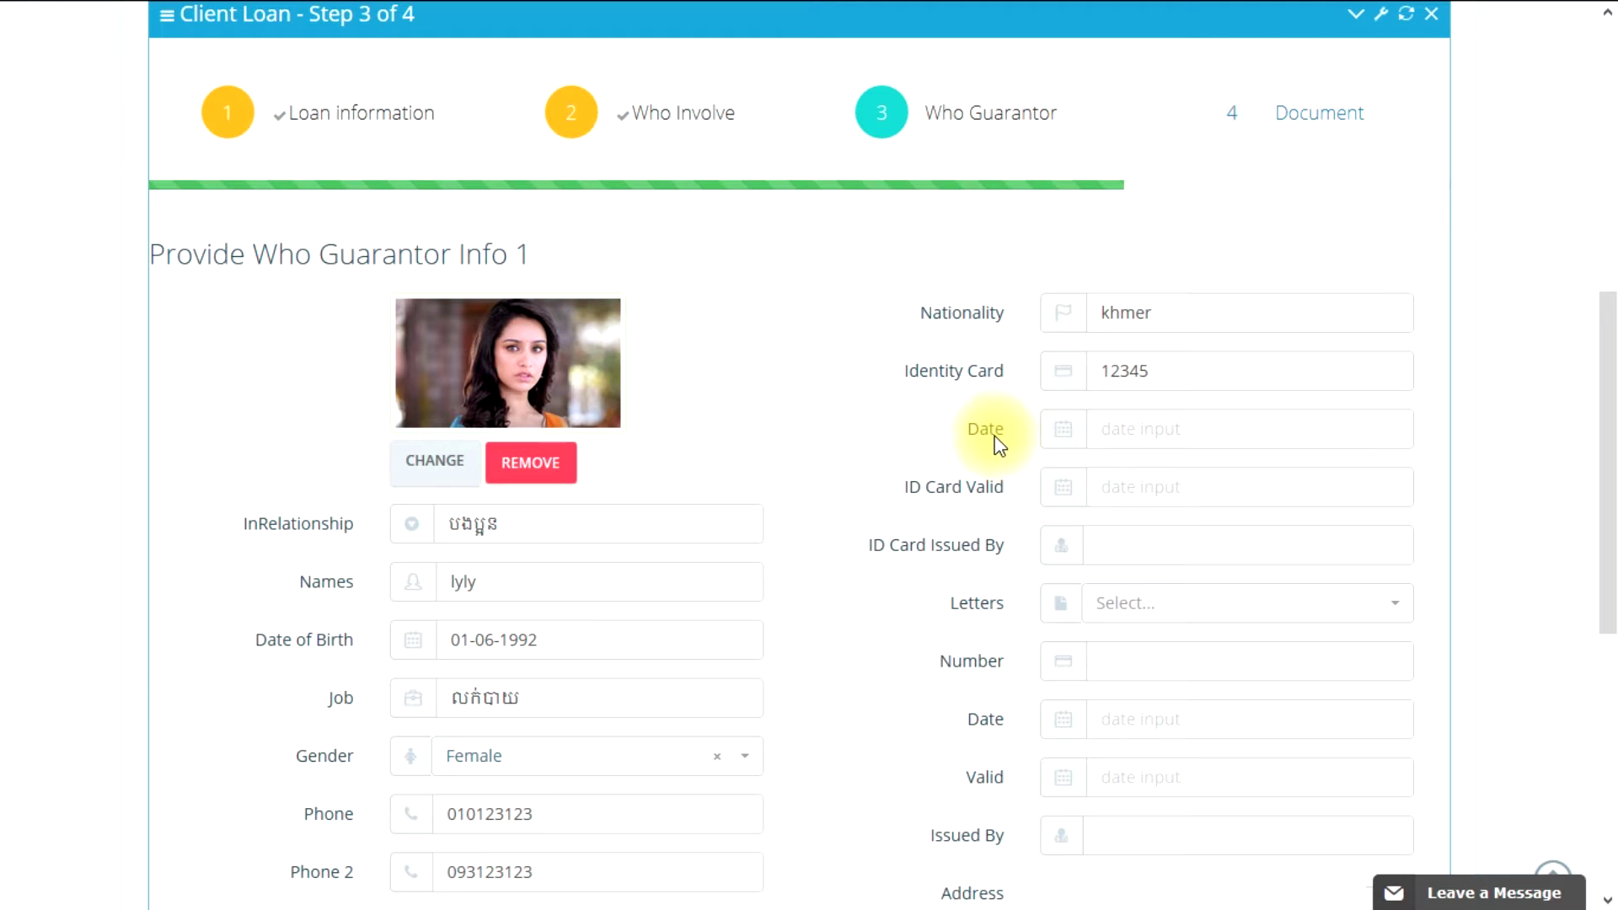
Step: Set the ID card date to 01-06-2012 and ID Card Valid to 30-06-2016
{"action": "left_click", "coordinate": [1138, 431]}
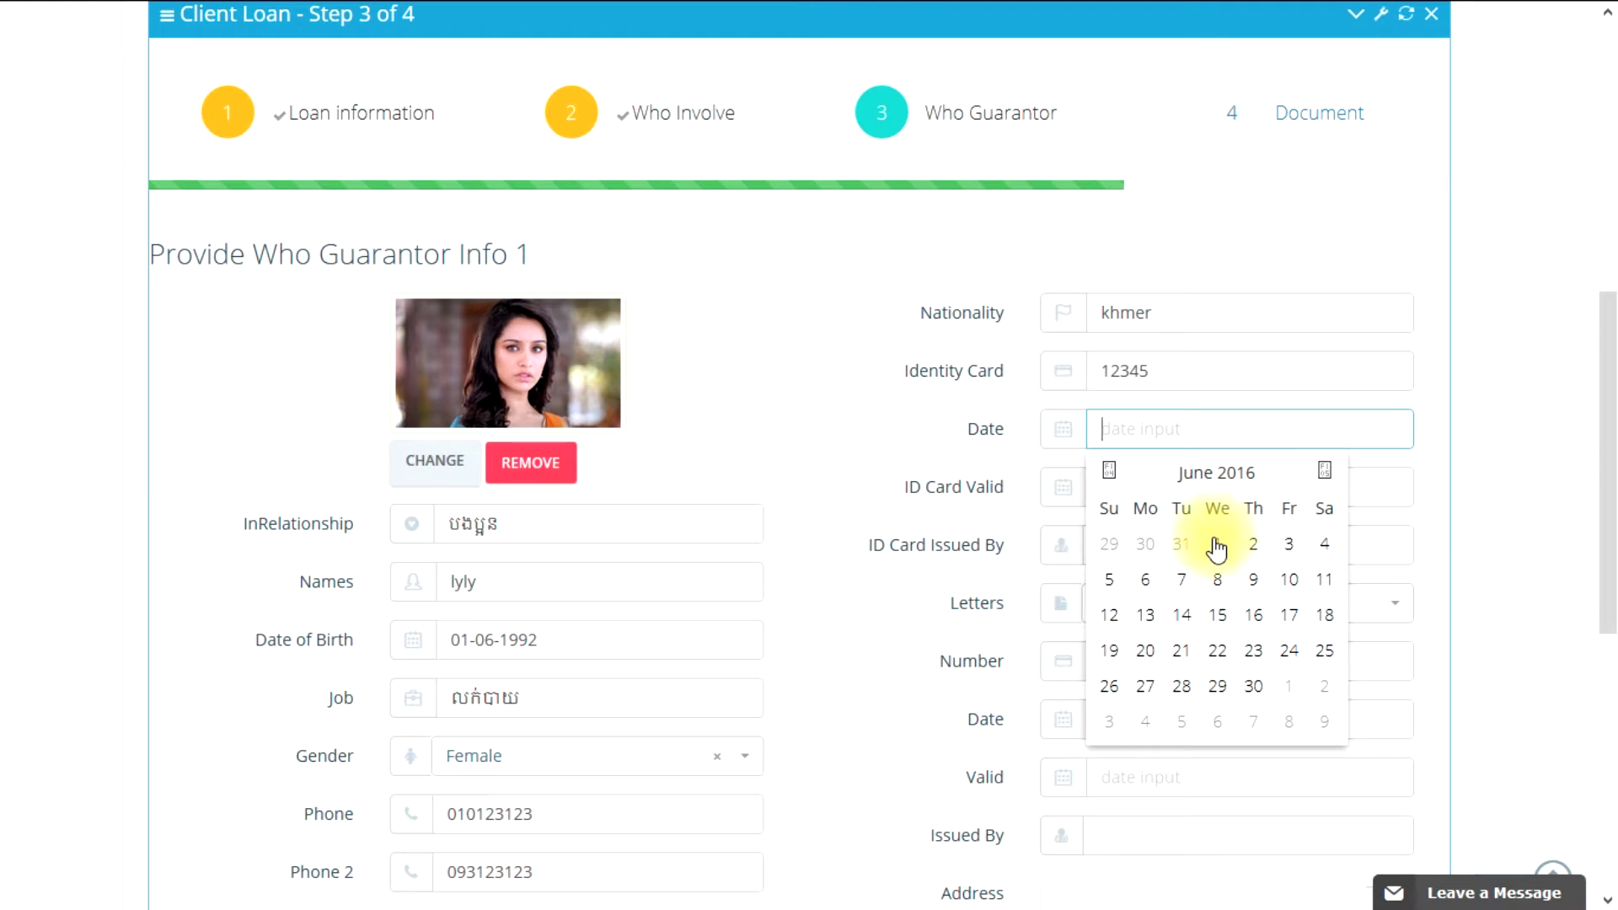
{"action": "left_click", "coordinate": [1217, 545]}
{"action": "left_click", "coordinate": [1183, 430]}
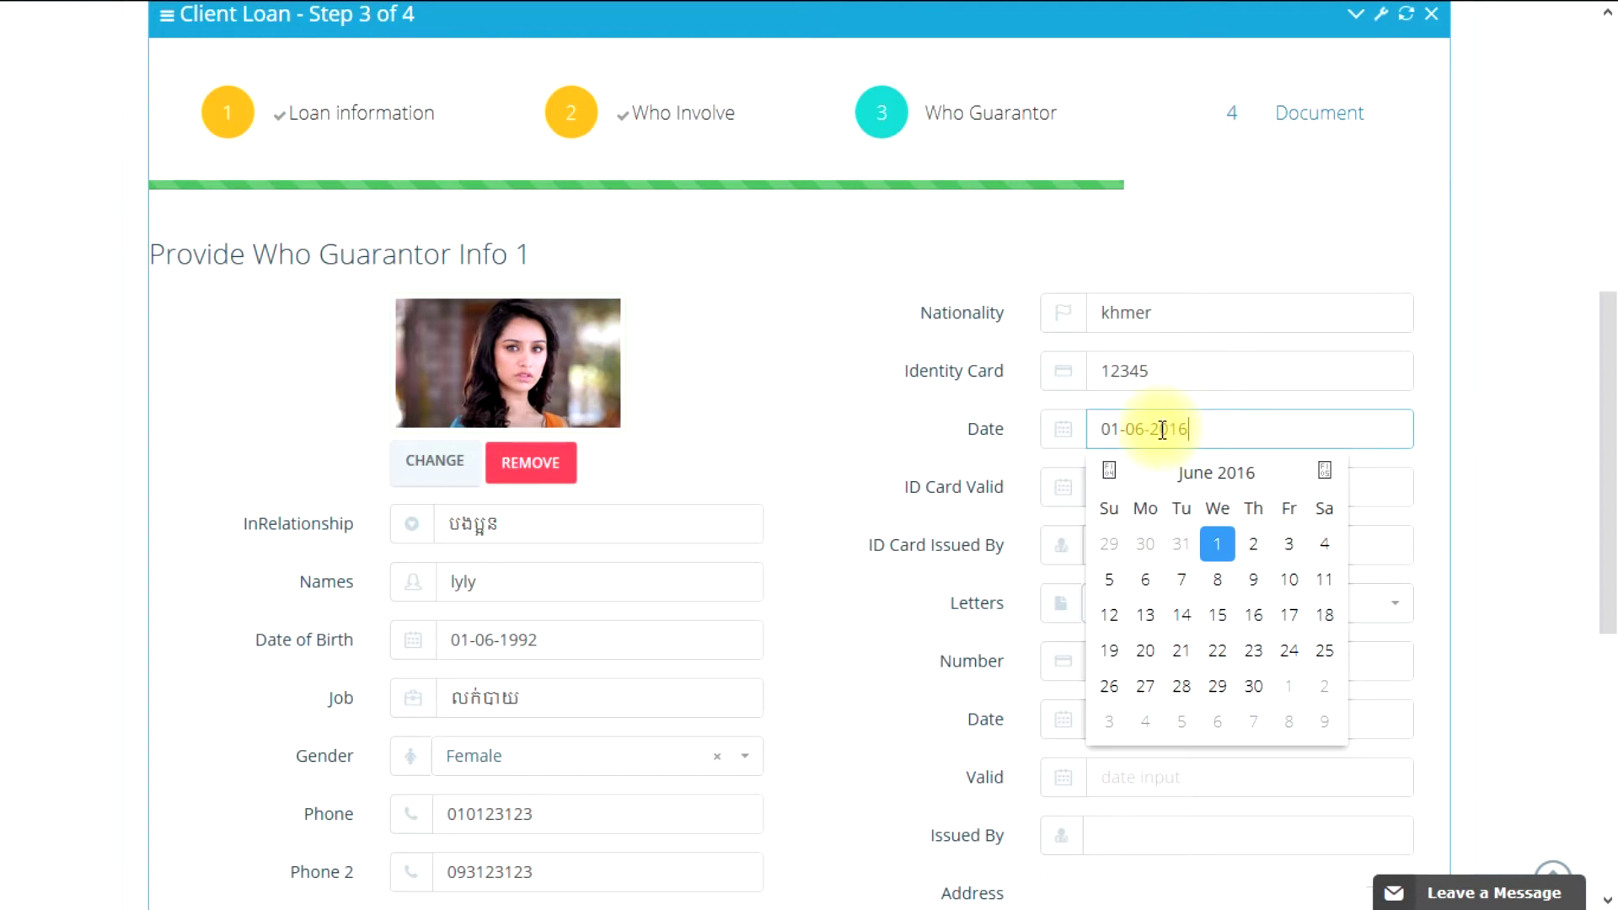
{"action": "left_click", "coordinate": [1001, 473]}
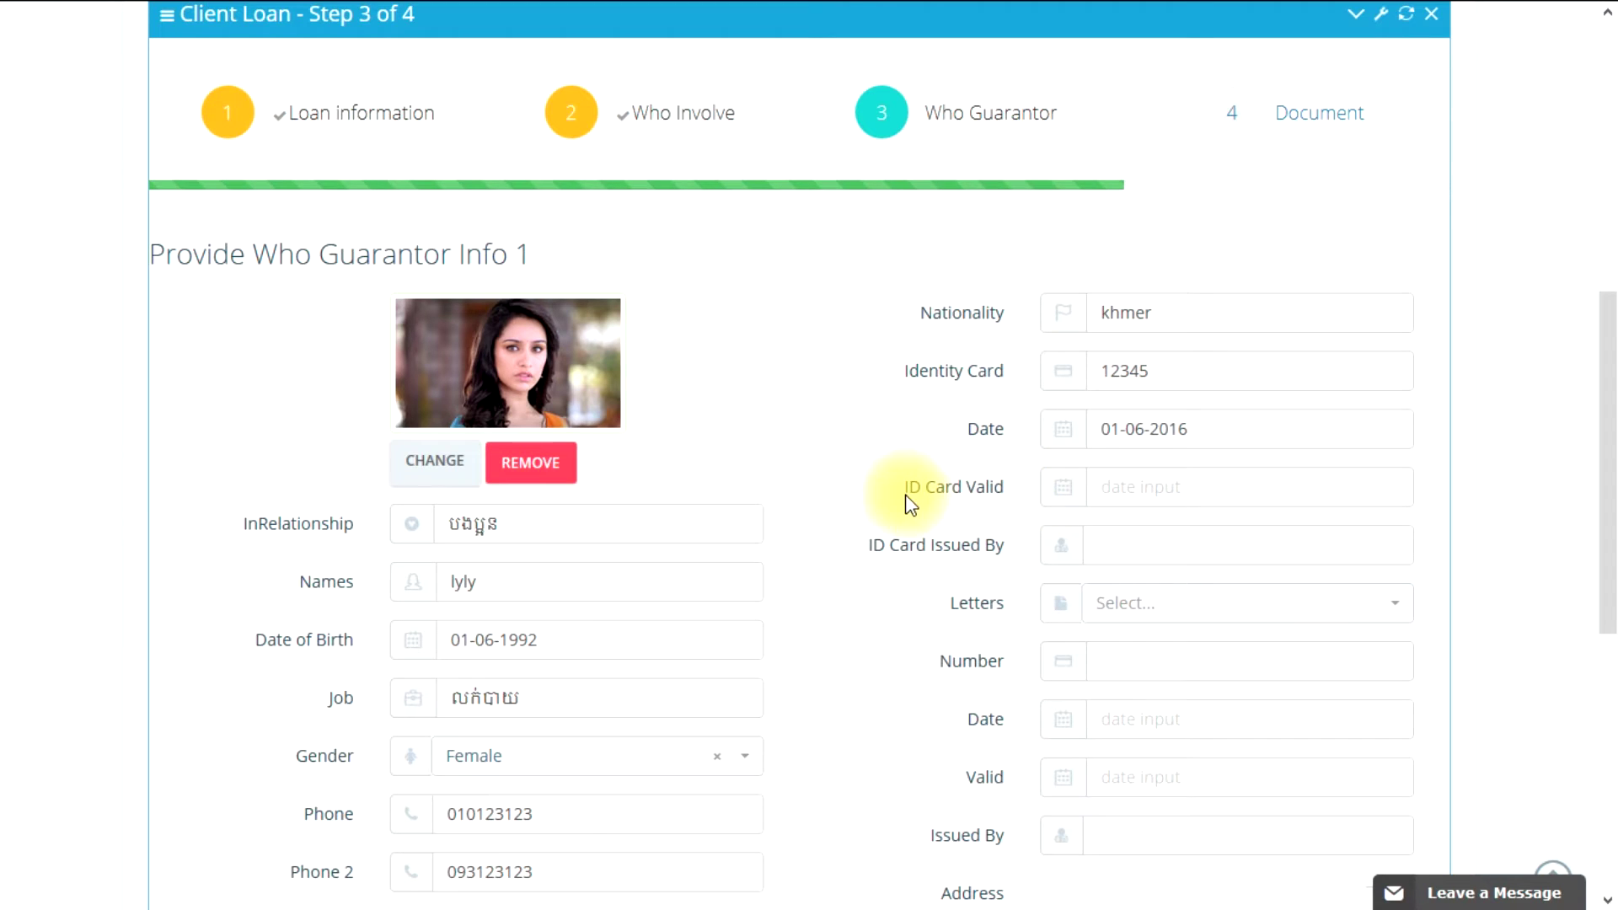
{"action": "left_click", "coordinate": [1144, 487]}
{"action": "left_click", "coordinate": [1252, 403]}
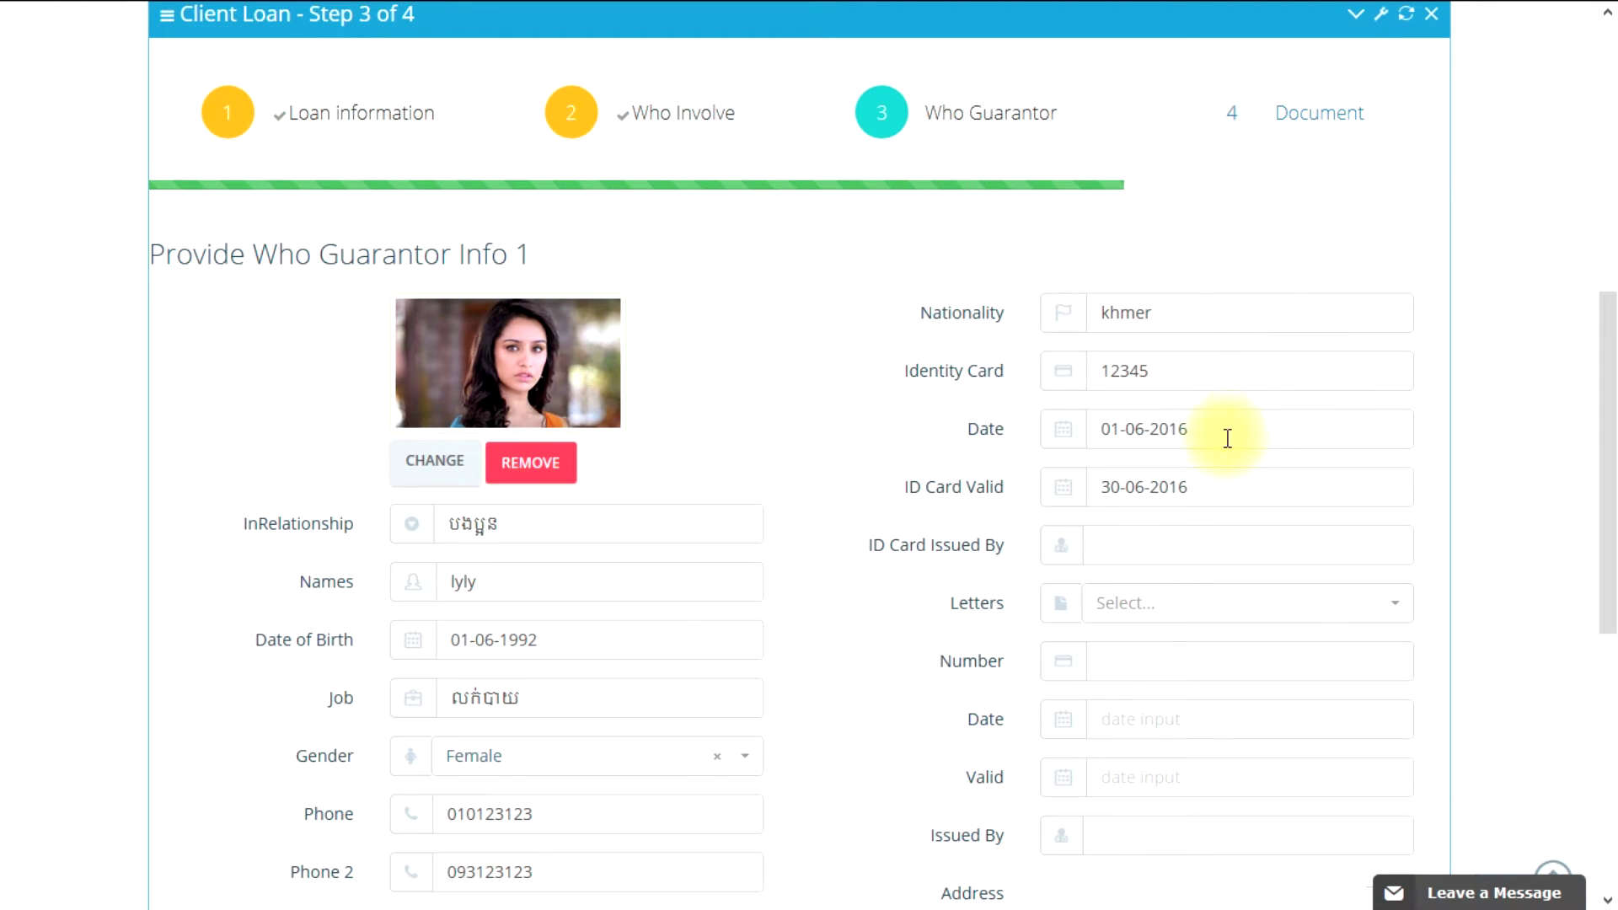
{"action": "left_click", "coordinate": [1200, 428]}
{"action": "key", "text": "BackSpace"}
{"action": "type", "text": "2"}
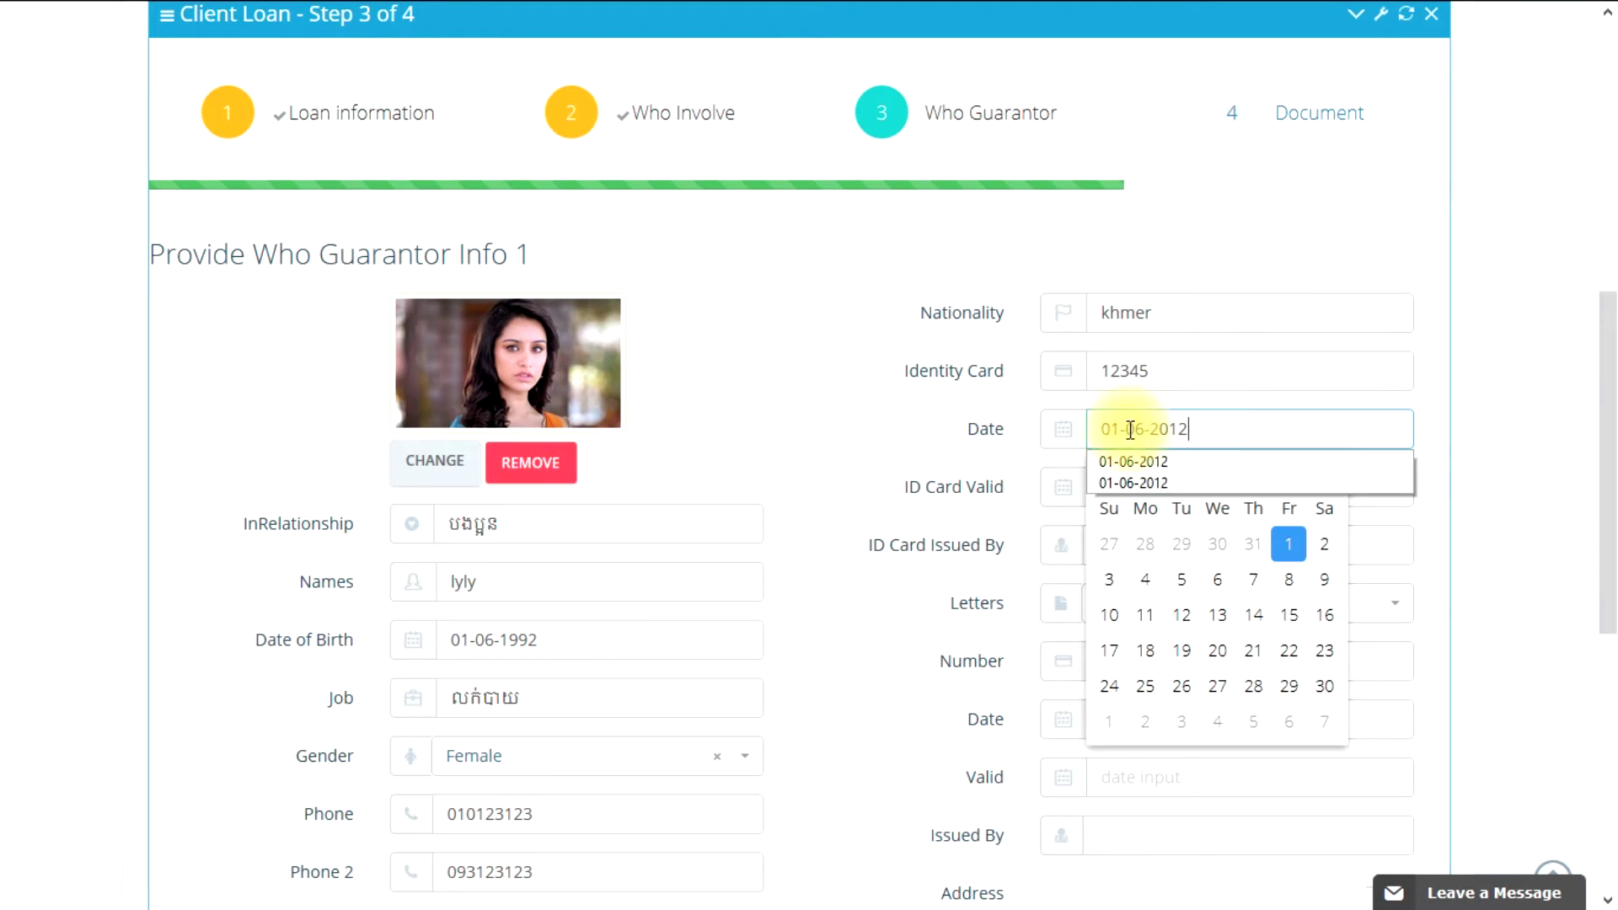
{"action": "left_click", "coordinate": [929, 457]}
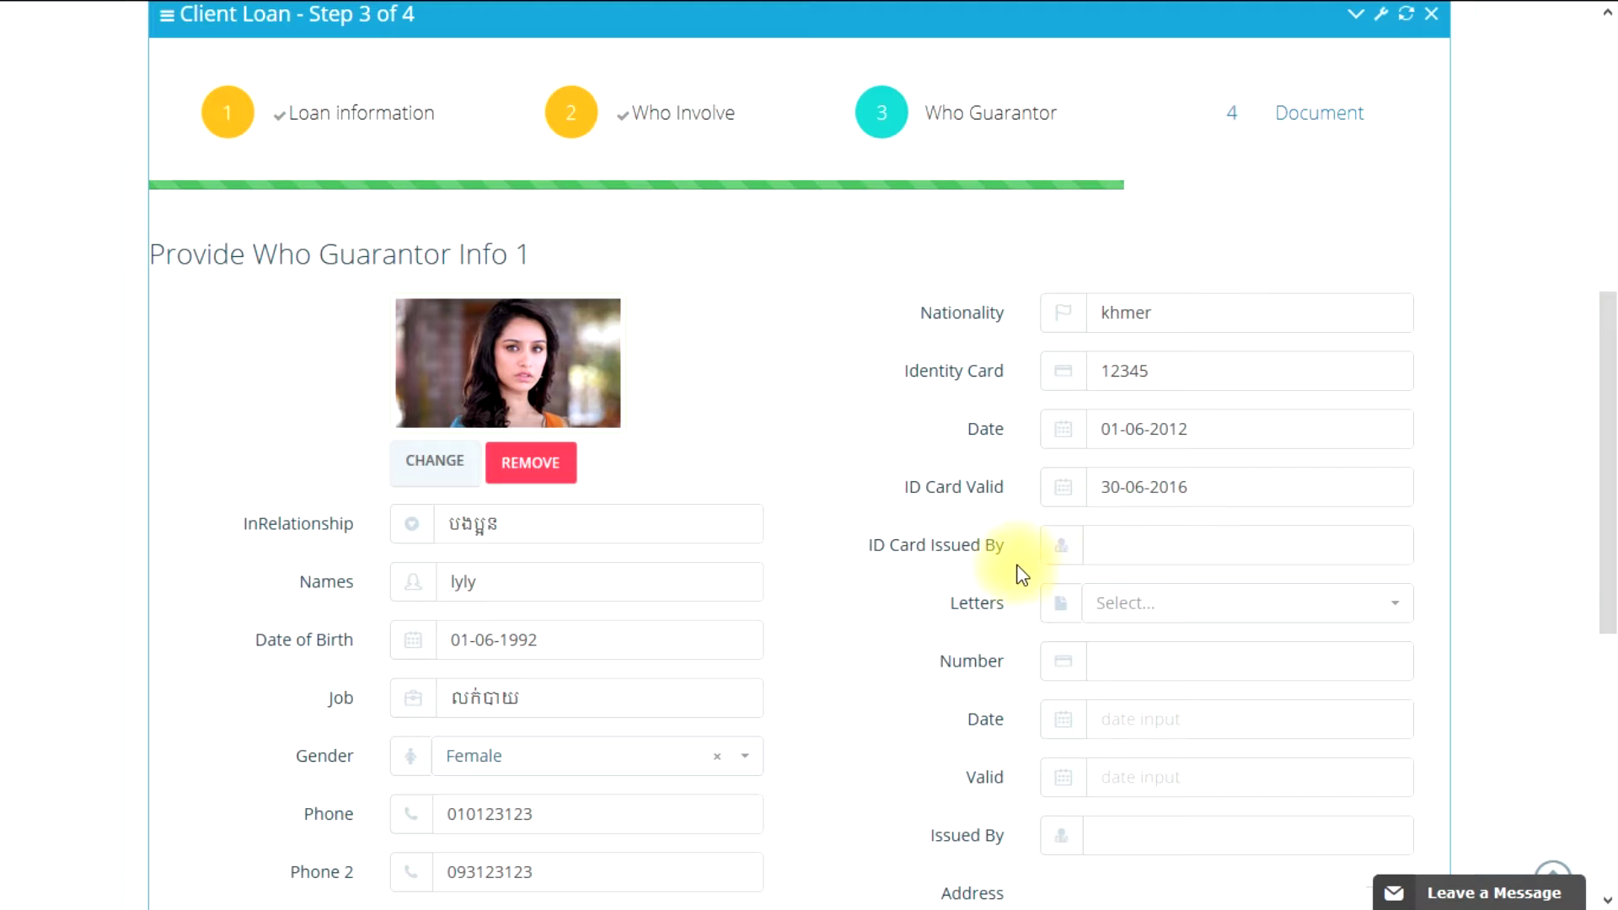
Step: Set ID Card Issued By to the previously used authority ជាសំណាង
{"action": "scroll", "coordinate": [1011, 566], "scroll_direction": "down", "scroll_amount": 2}
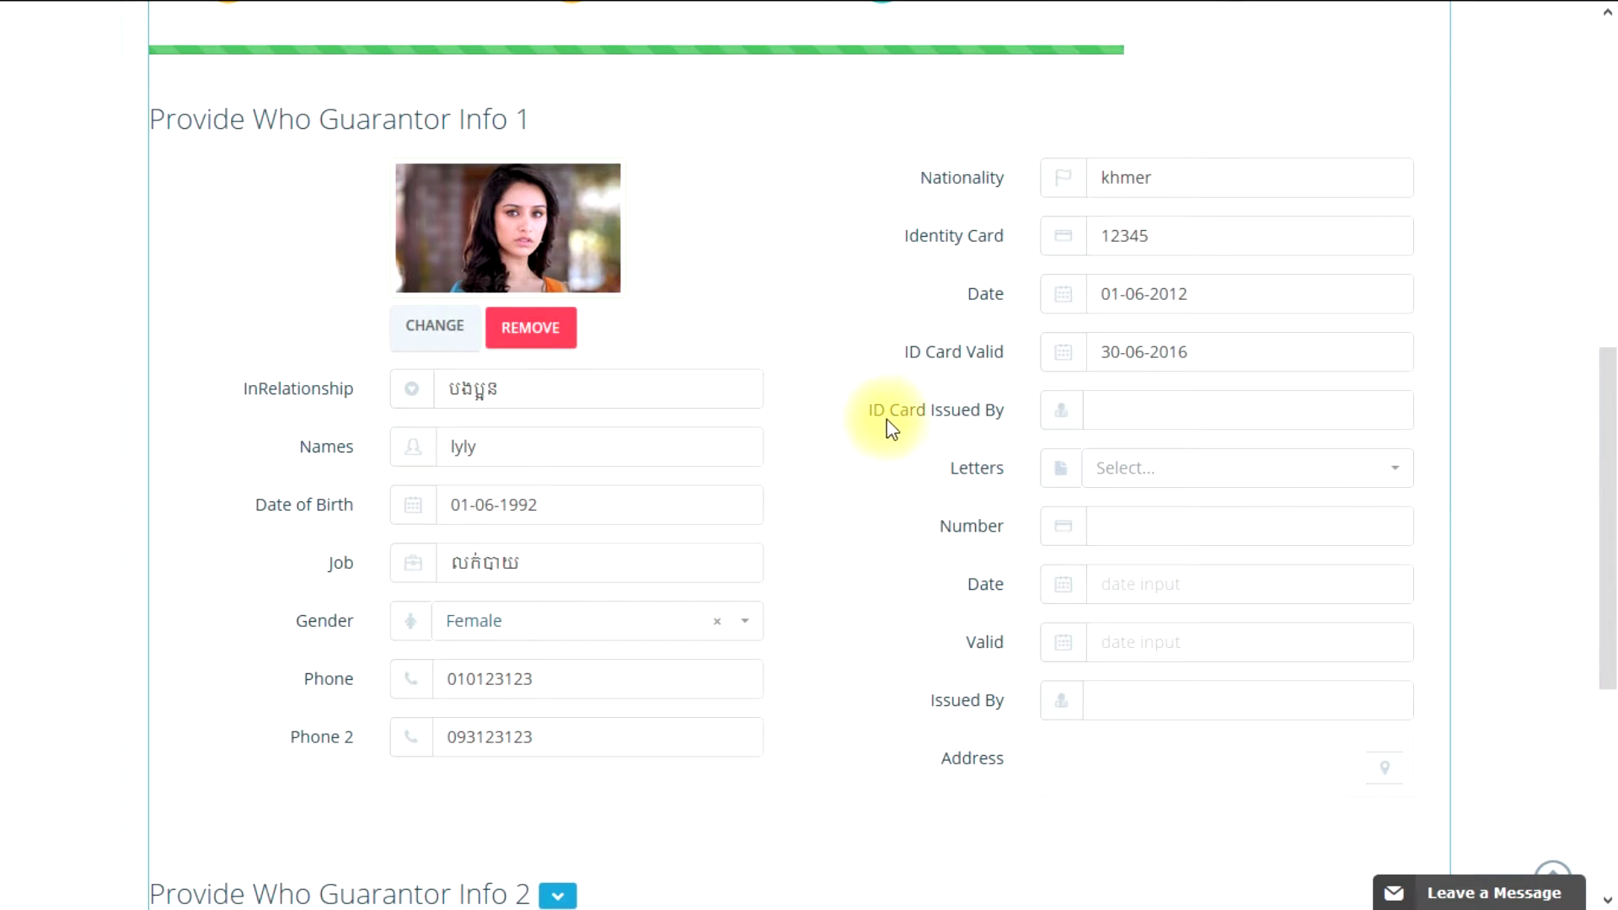
{"action": "left_click", "coordinate": [1130, 414]}
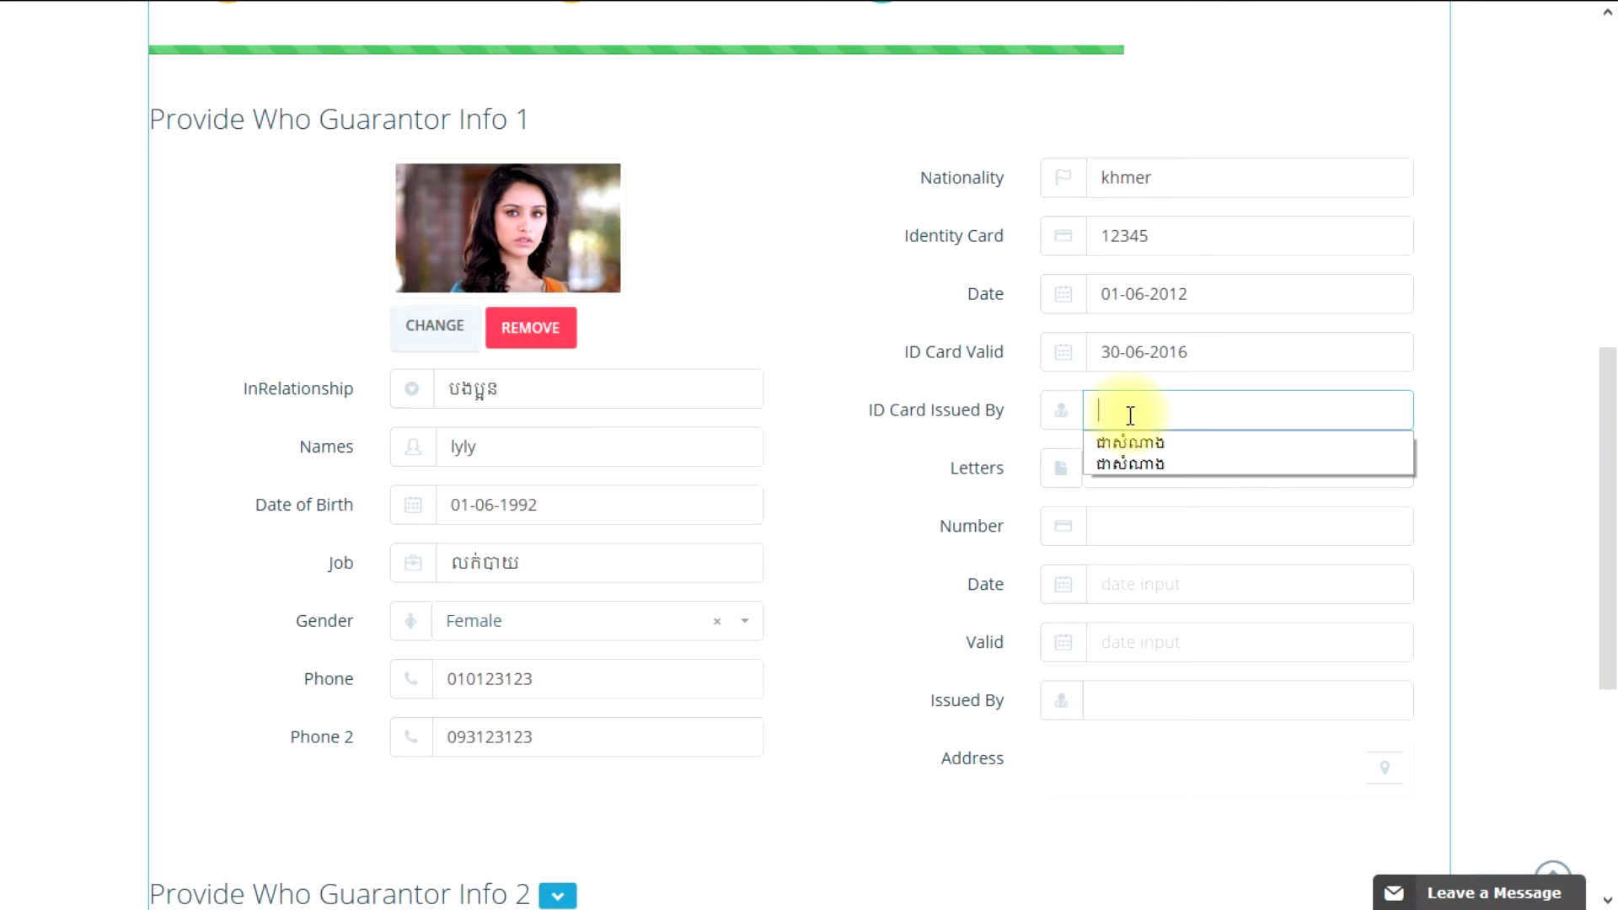
{"action": "left_click", "coordinate": [1113, 453]}
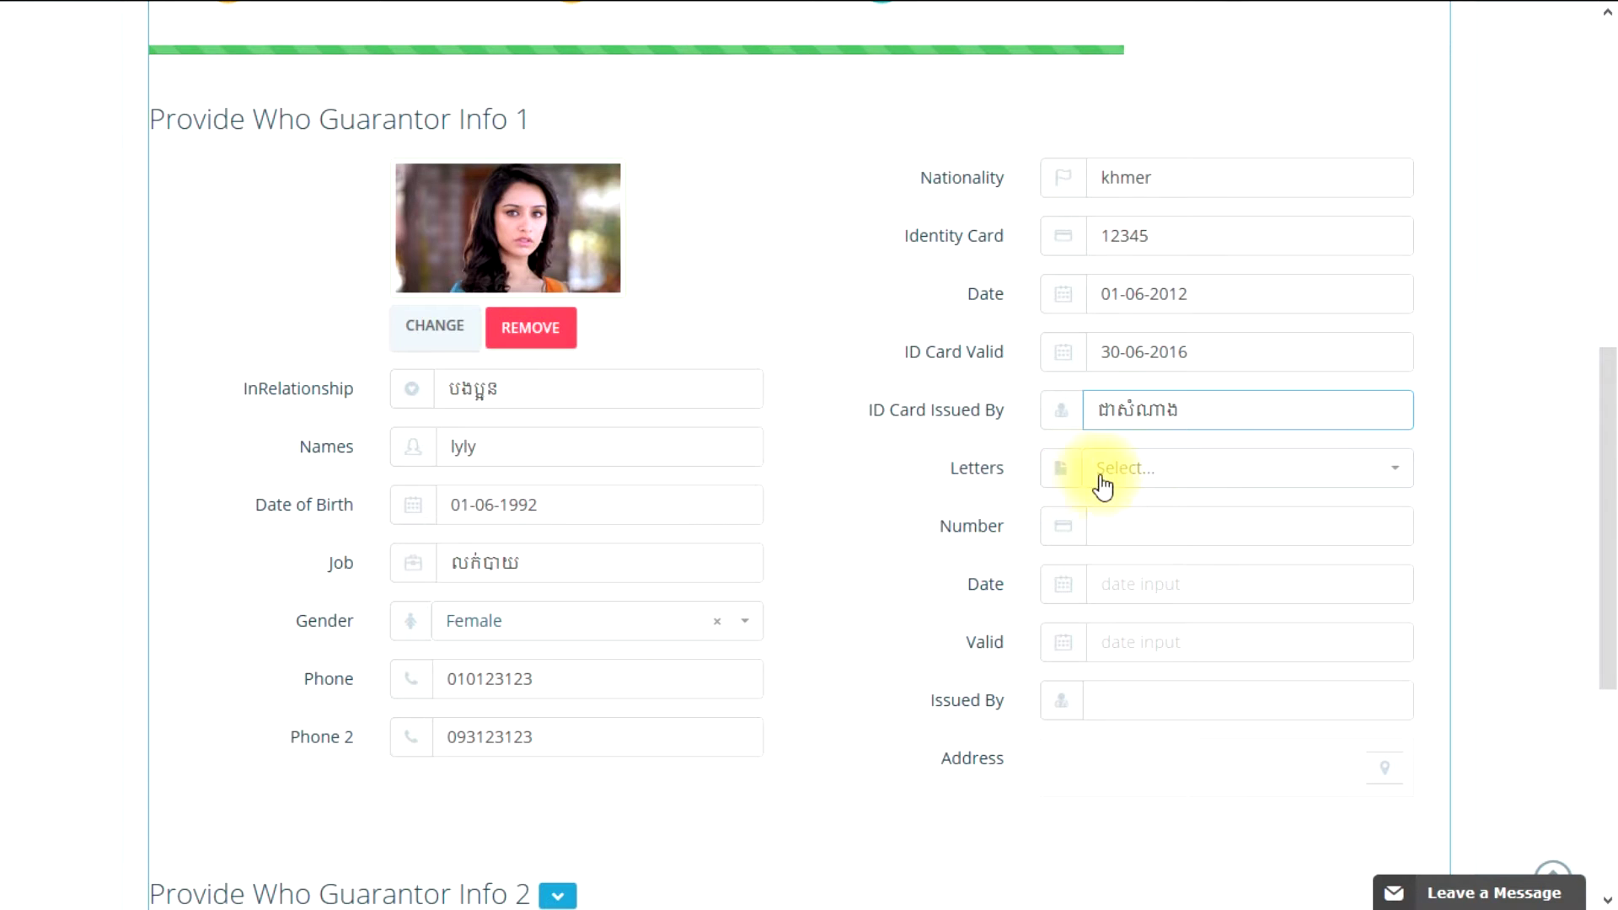
Step: Choose letter type សៀវភៅស្នាក់នៅ and enter its letter number
{"action": "left_click", "coordinate": [1130, 479]}
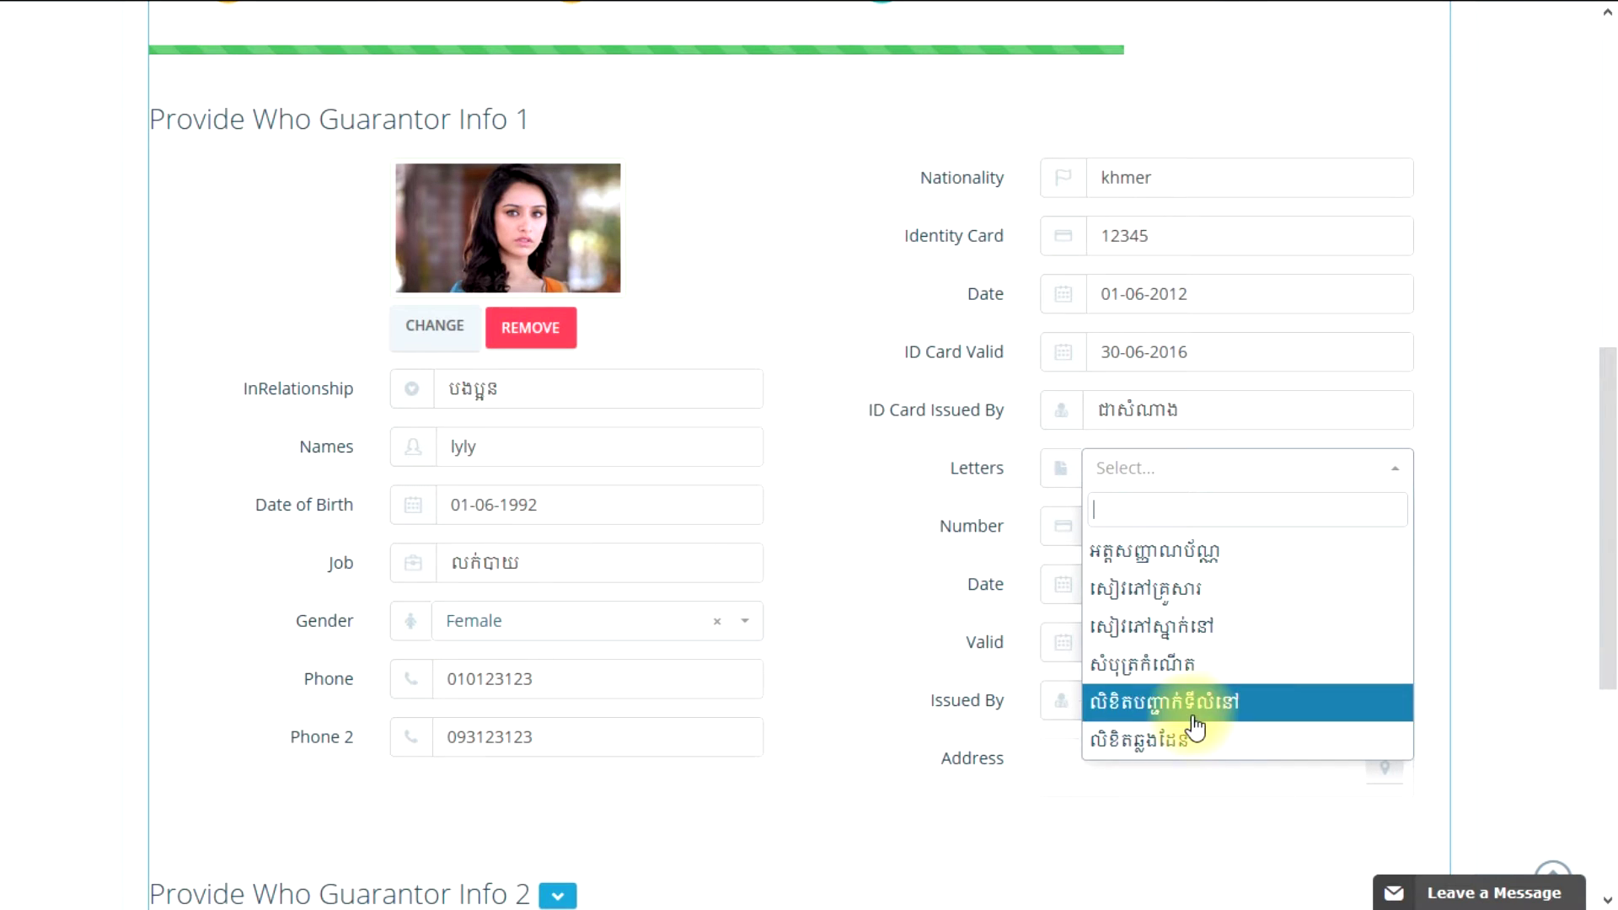
{"action": "left_click", "coordinate": [1224, 640]}
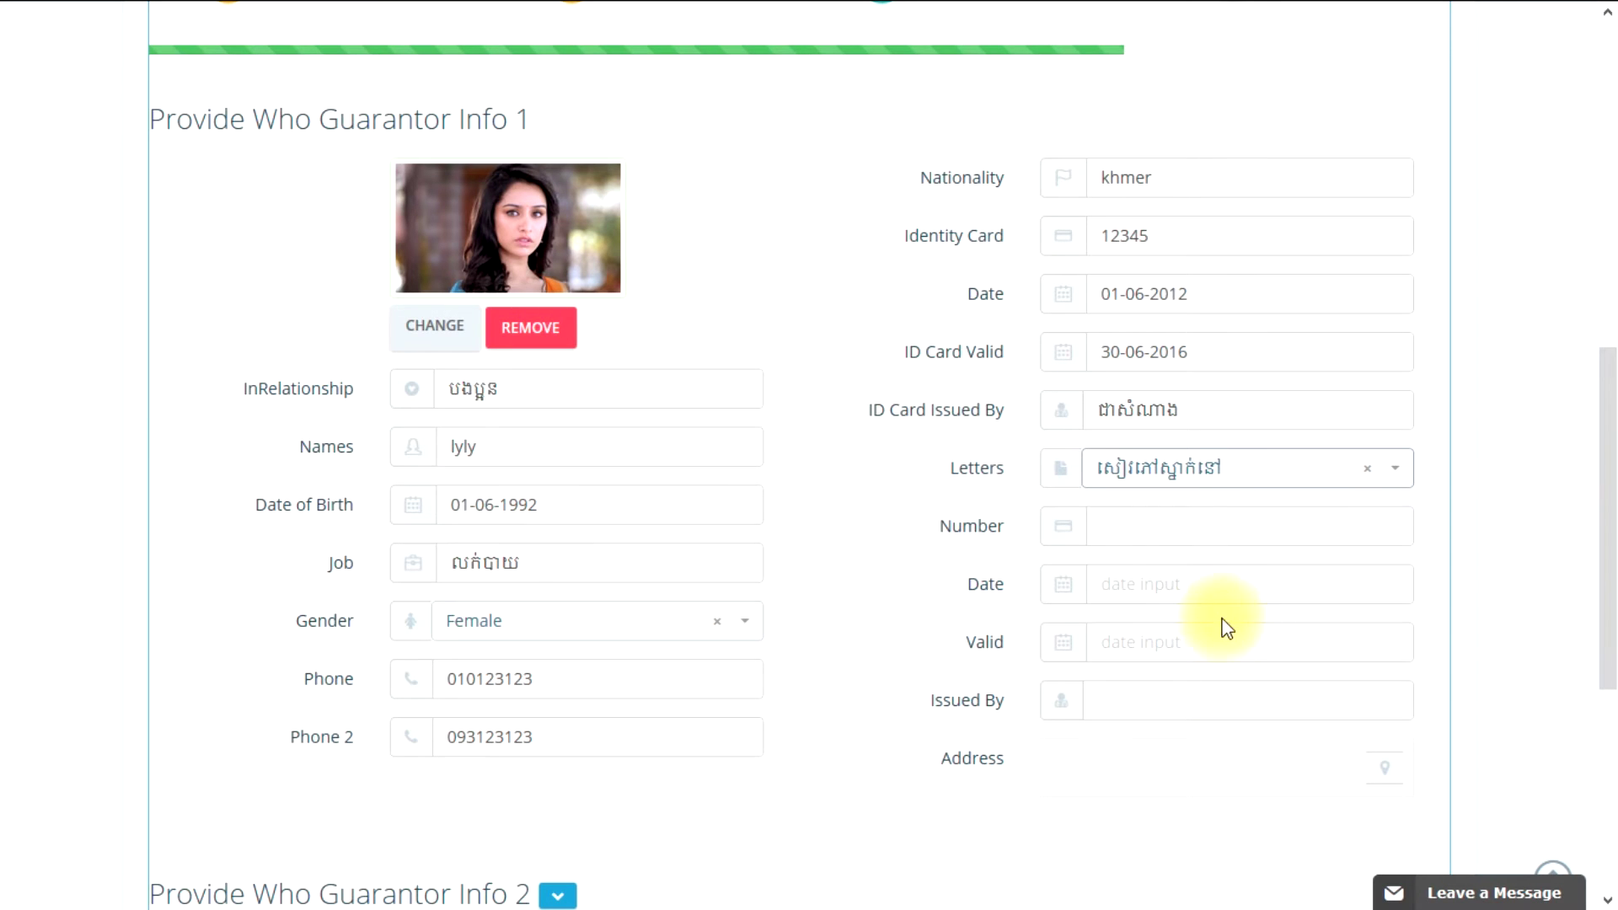
{"action": "left_click", "coordinate": [1162, 526]}
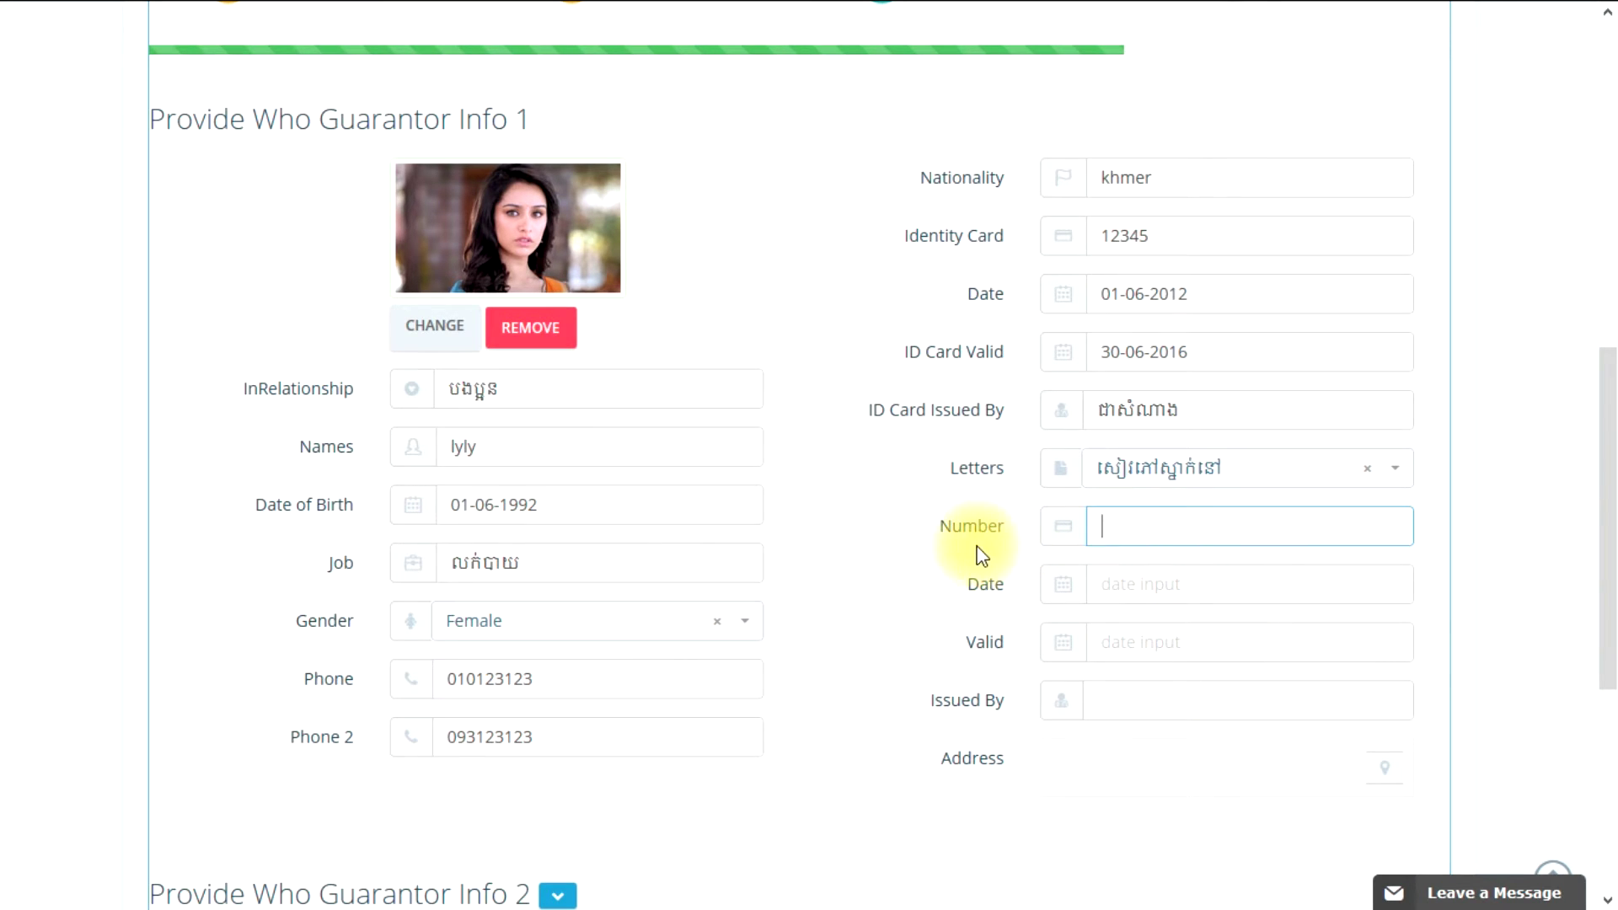
{"action": "left_click", "coordinate": [1144, 528]}
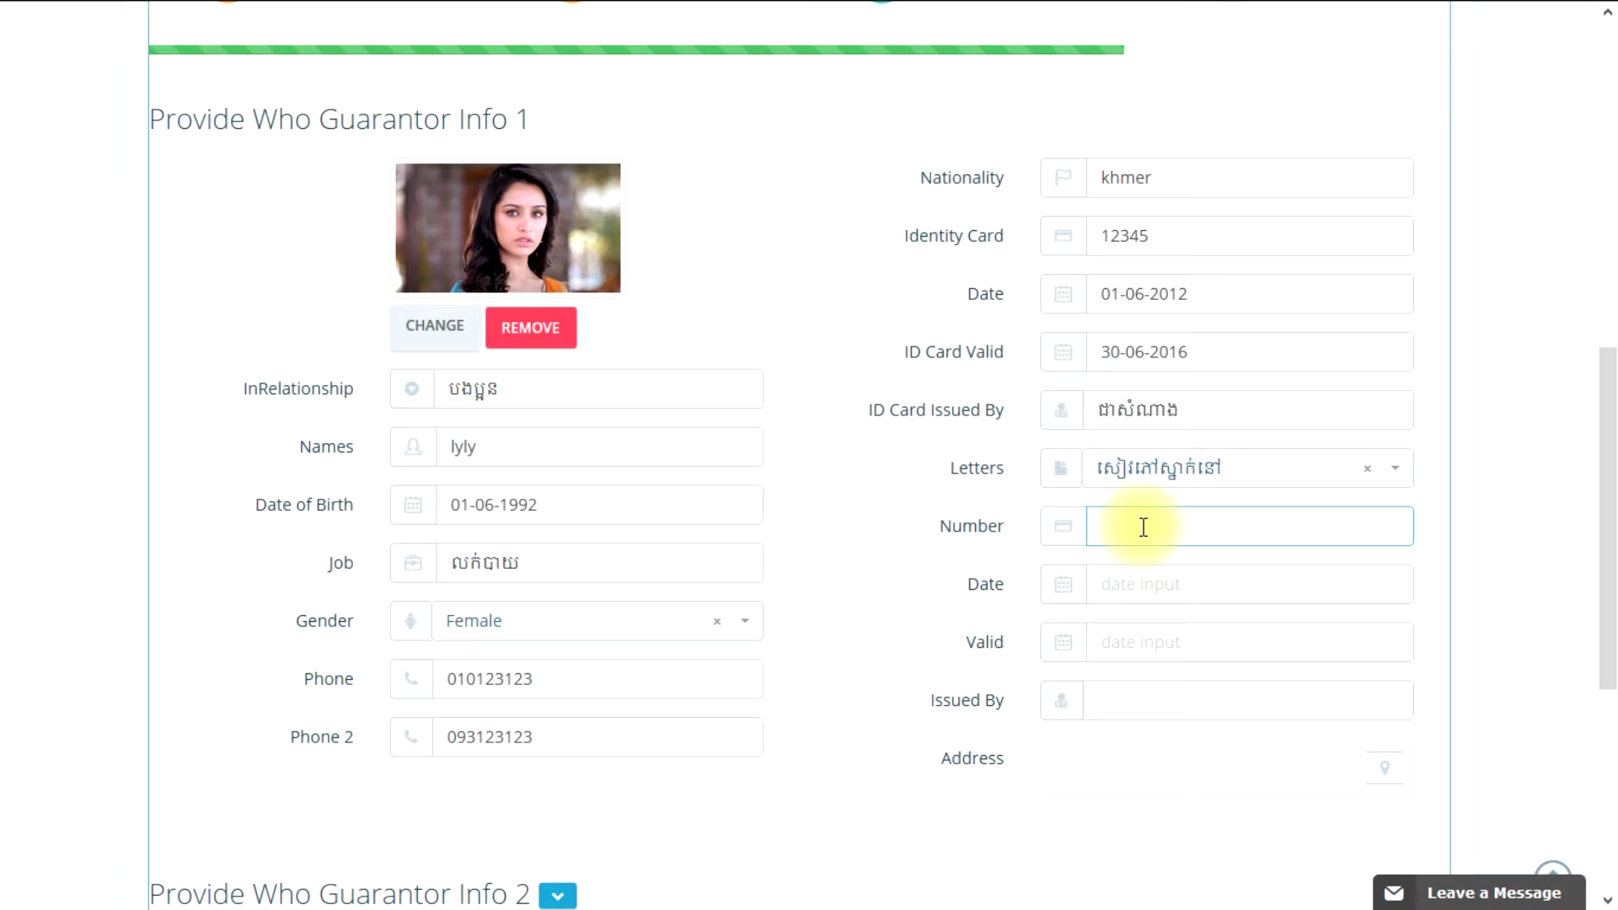
{"action": "type", "text": "9898989898"}
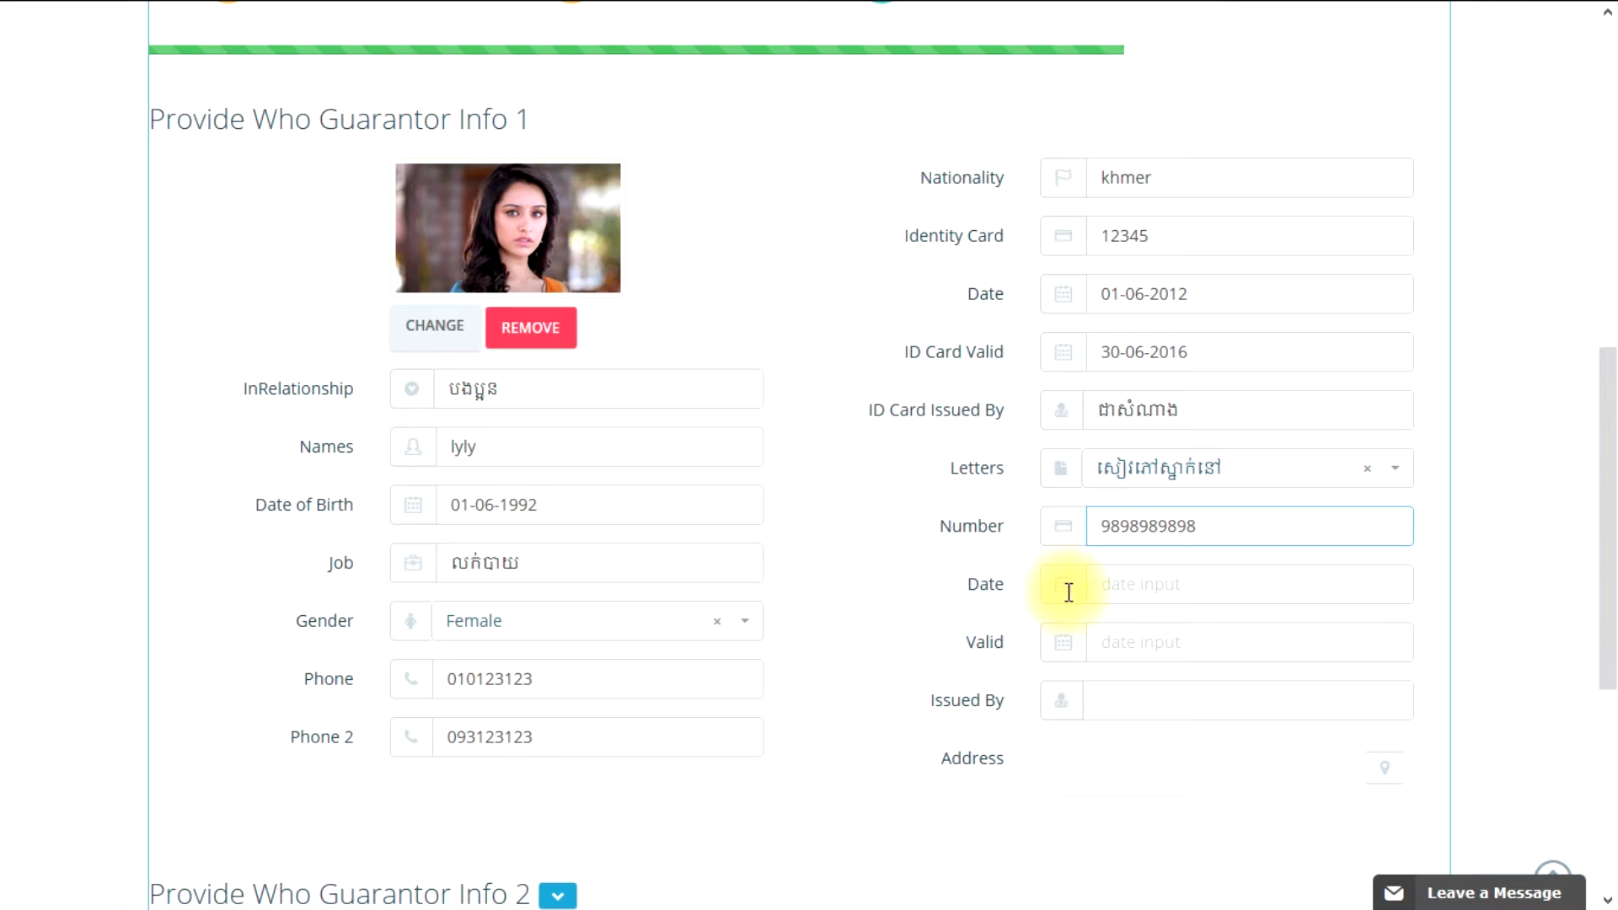
Step: Set the letter date to 01-06-2016 and its Valid date to 30-06-2016
{"action": "left_click", "coordinate": [1121, 593]}
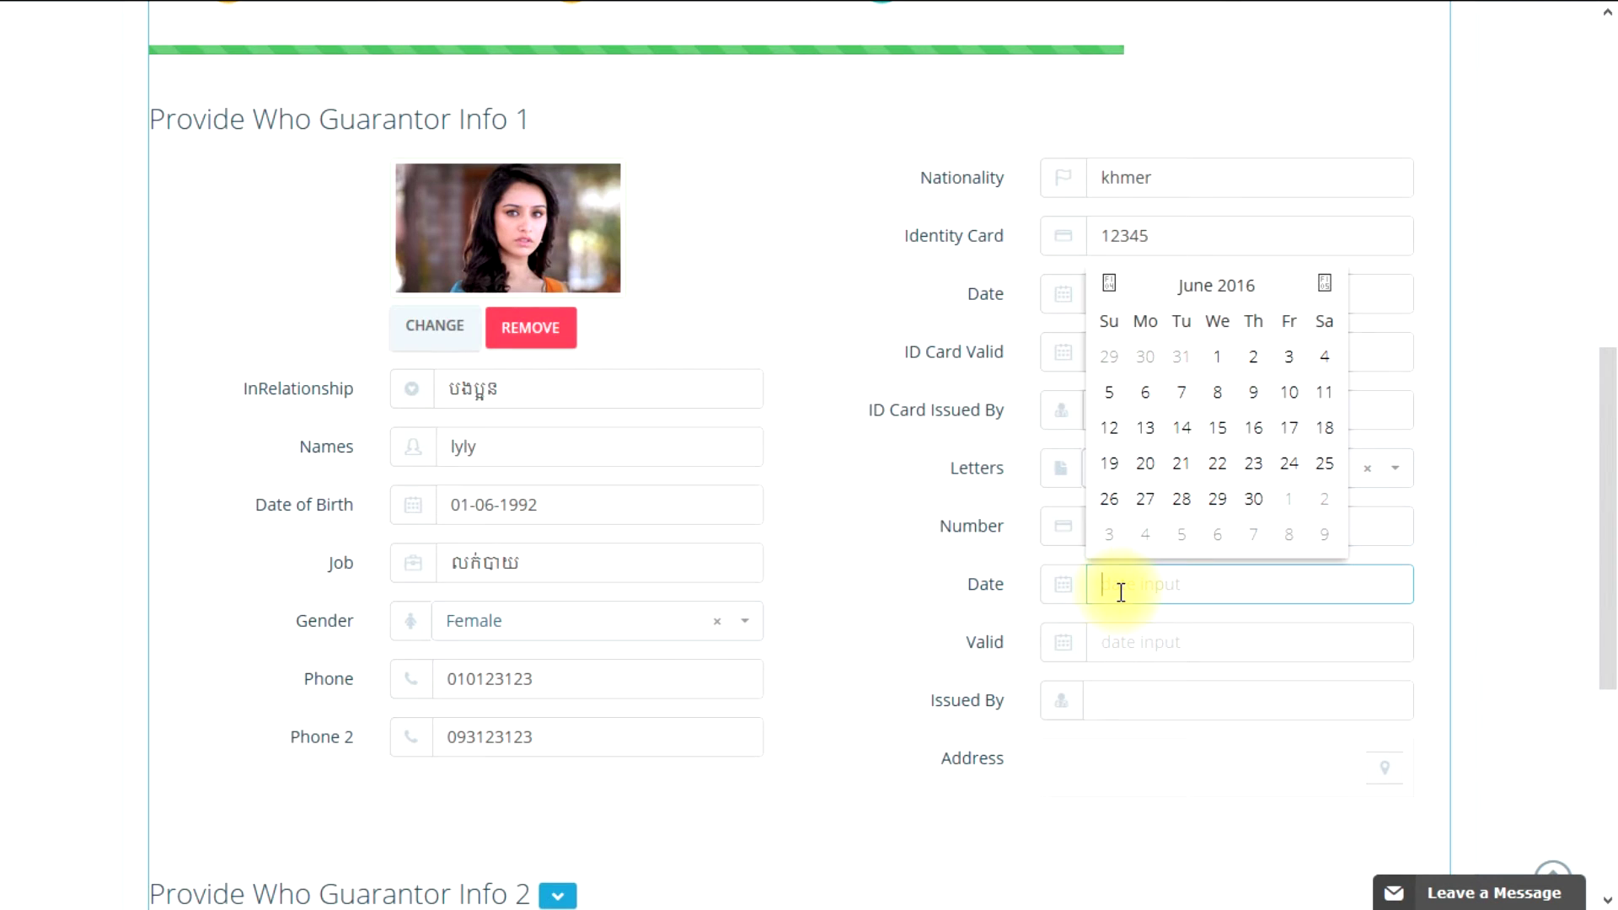
{"action": "left_click", "coordinate": [1220, 361]}
{"action": "left_click", "coordinate": [1198, 590]}
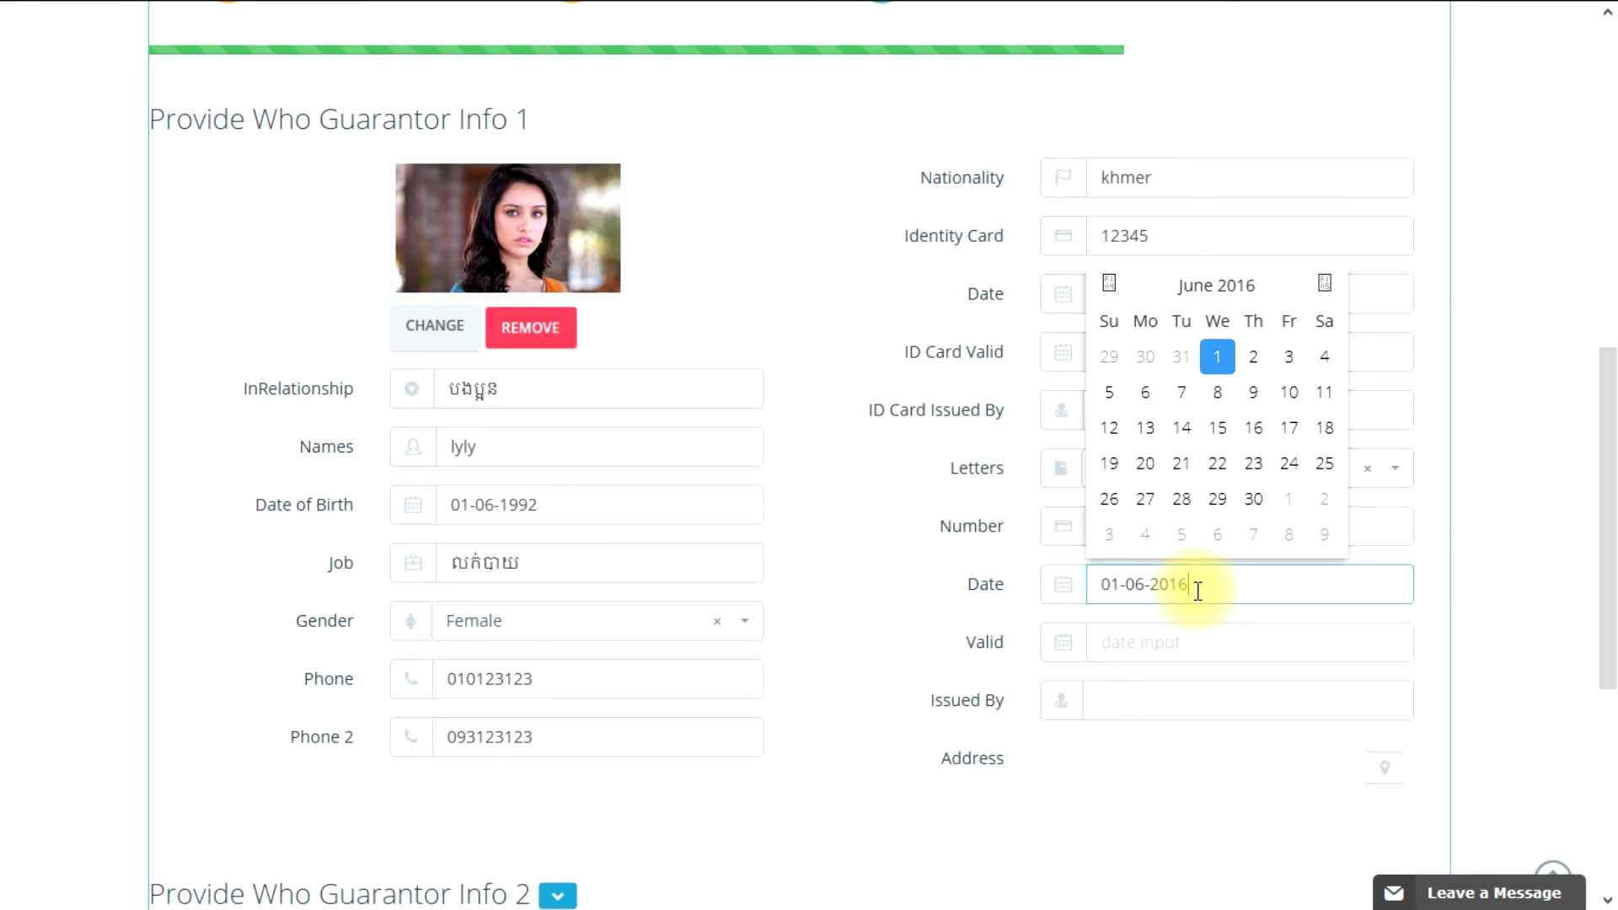
{"action": "left_click", "coordinate": [977, 607]}
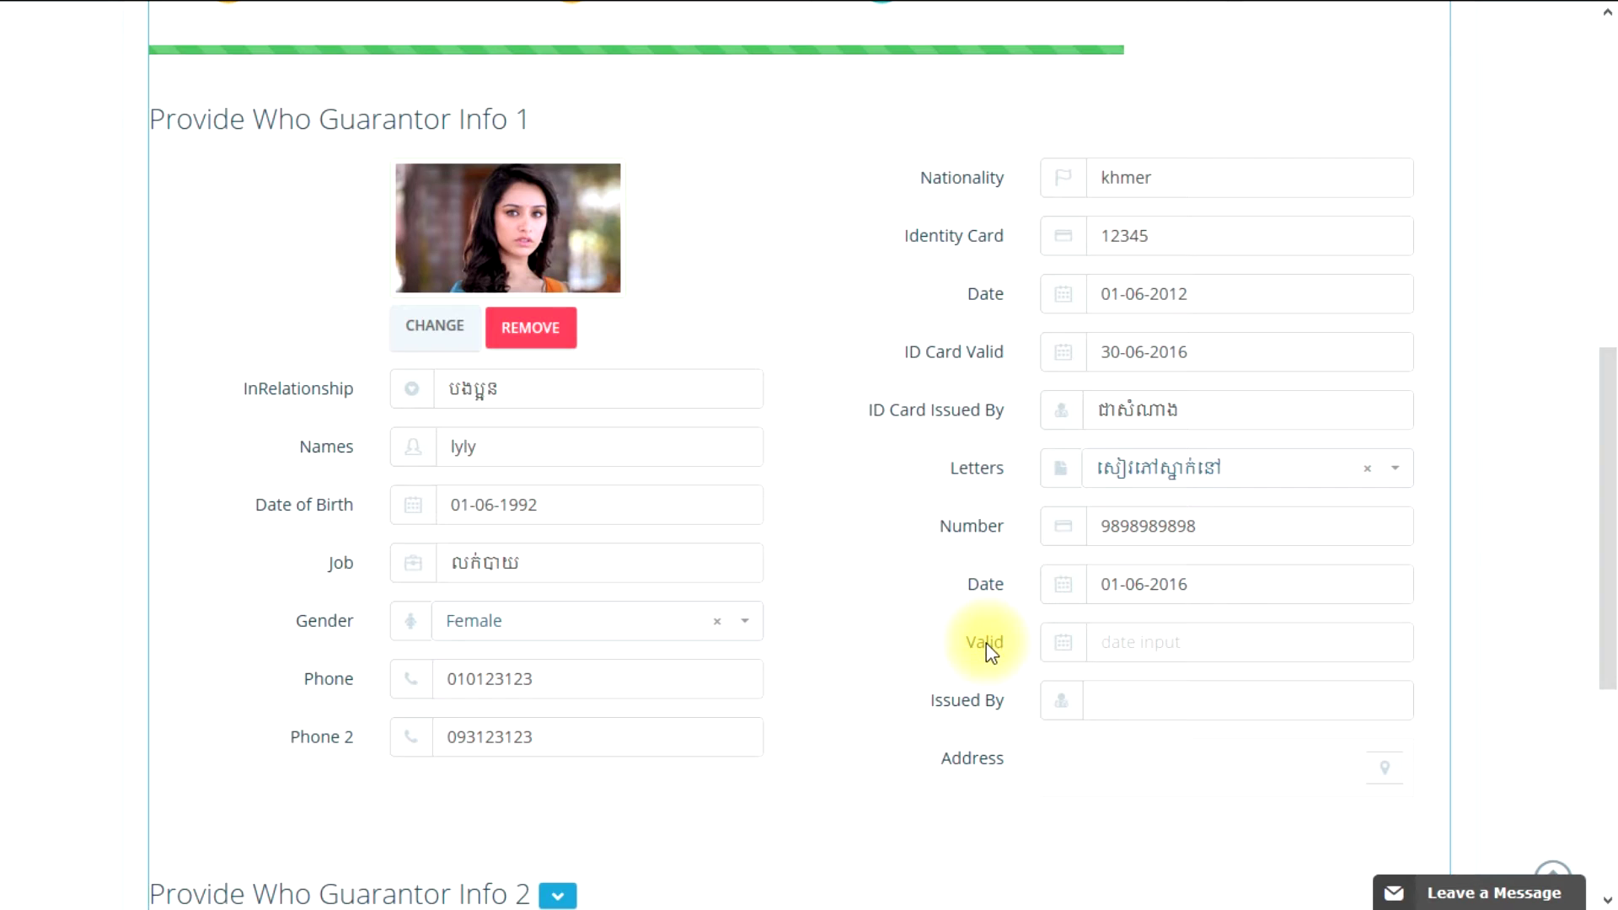
{"action": "left_click", "coordinate": [1148, 642]}
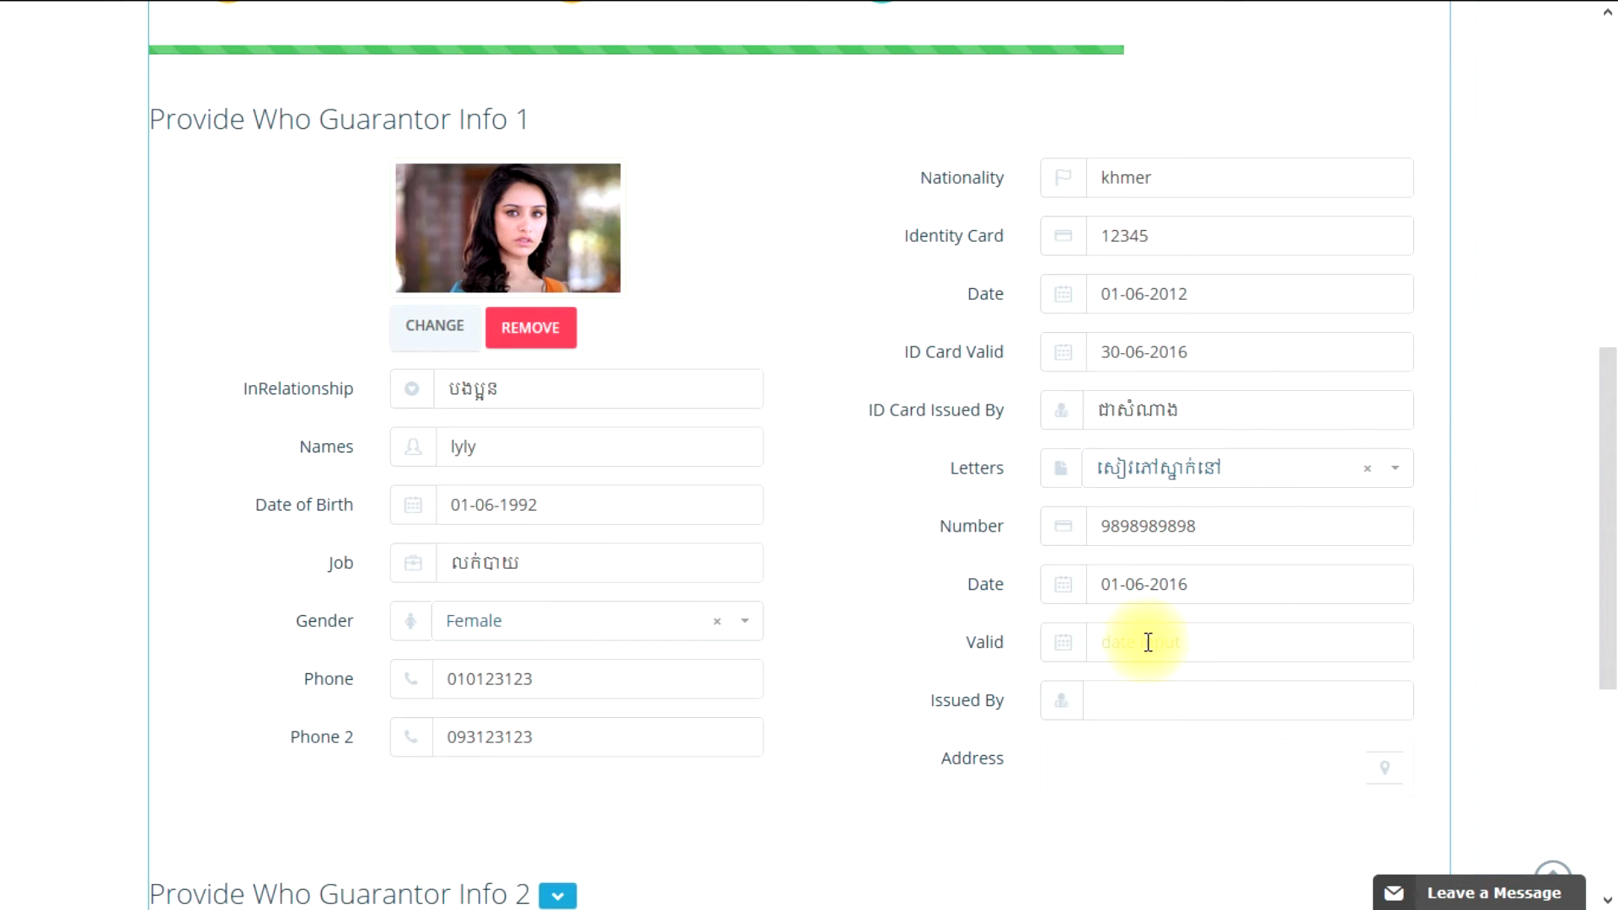
{"action": "left_click", "coordinate": [1254, 560]}
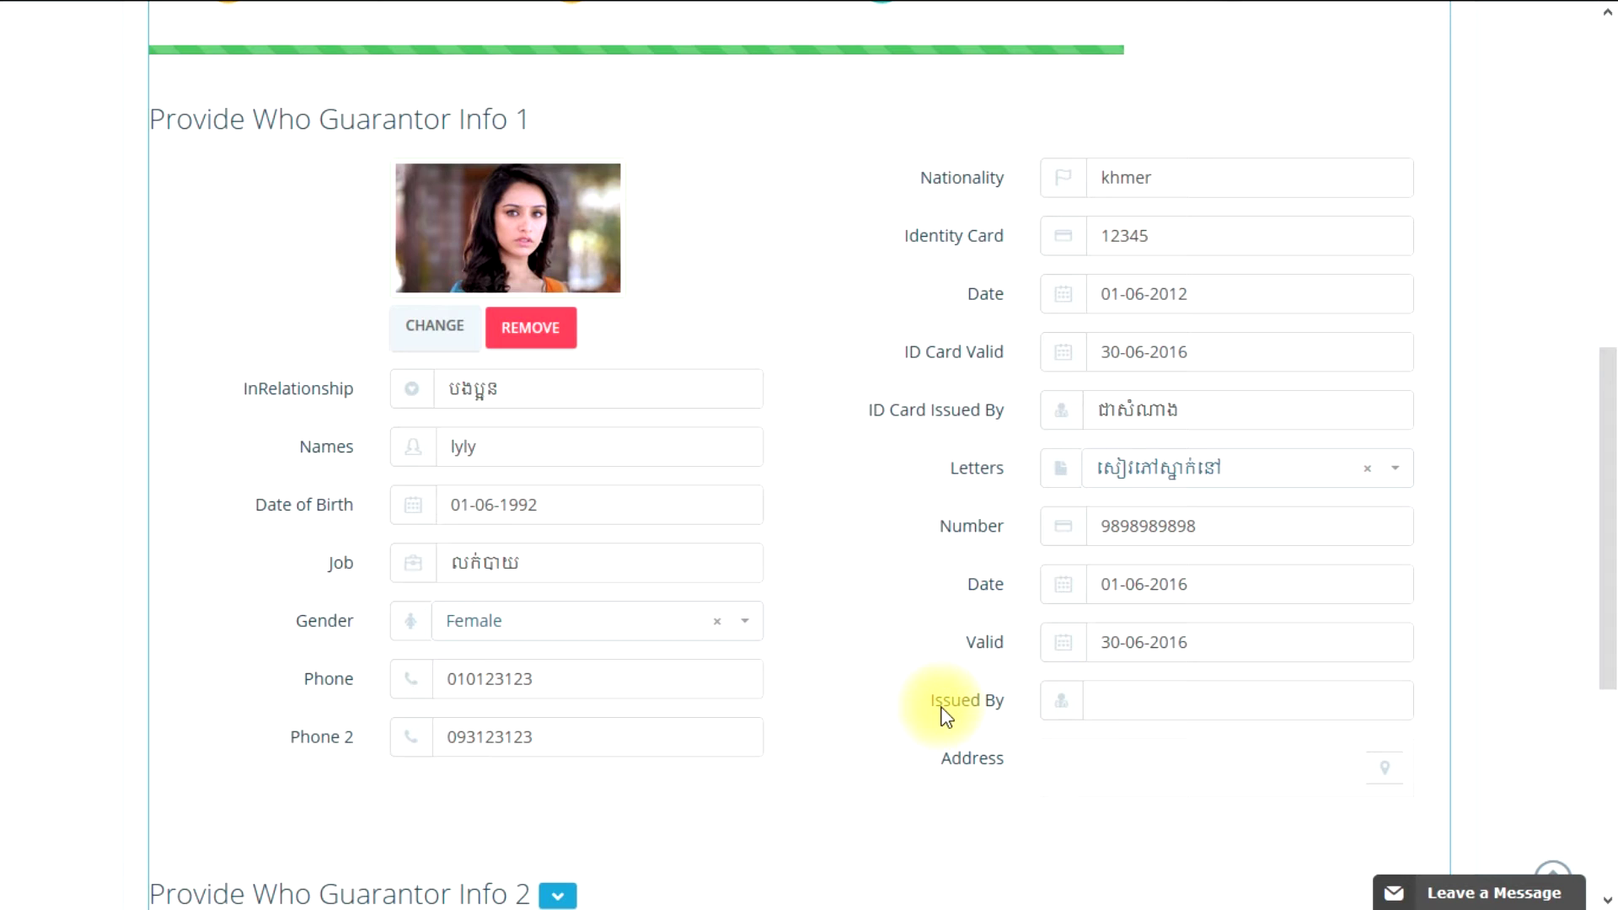
{"action": "scroll", "coordinate": [943, 712], "scroll_direction": "down", "scroll_amount": 2}
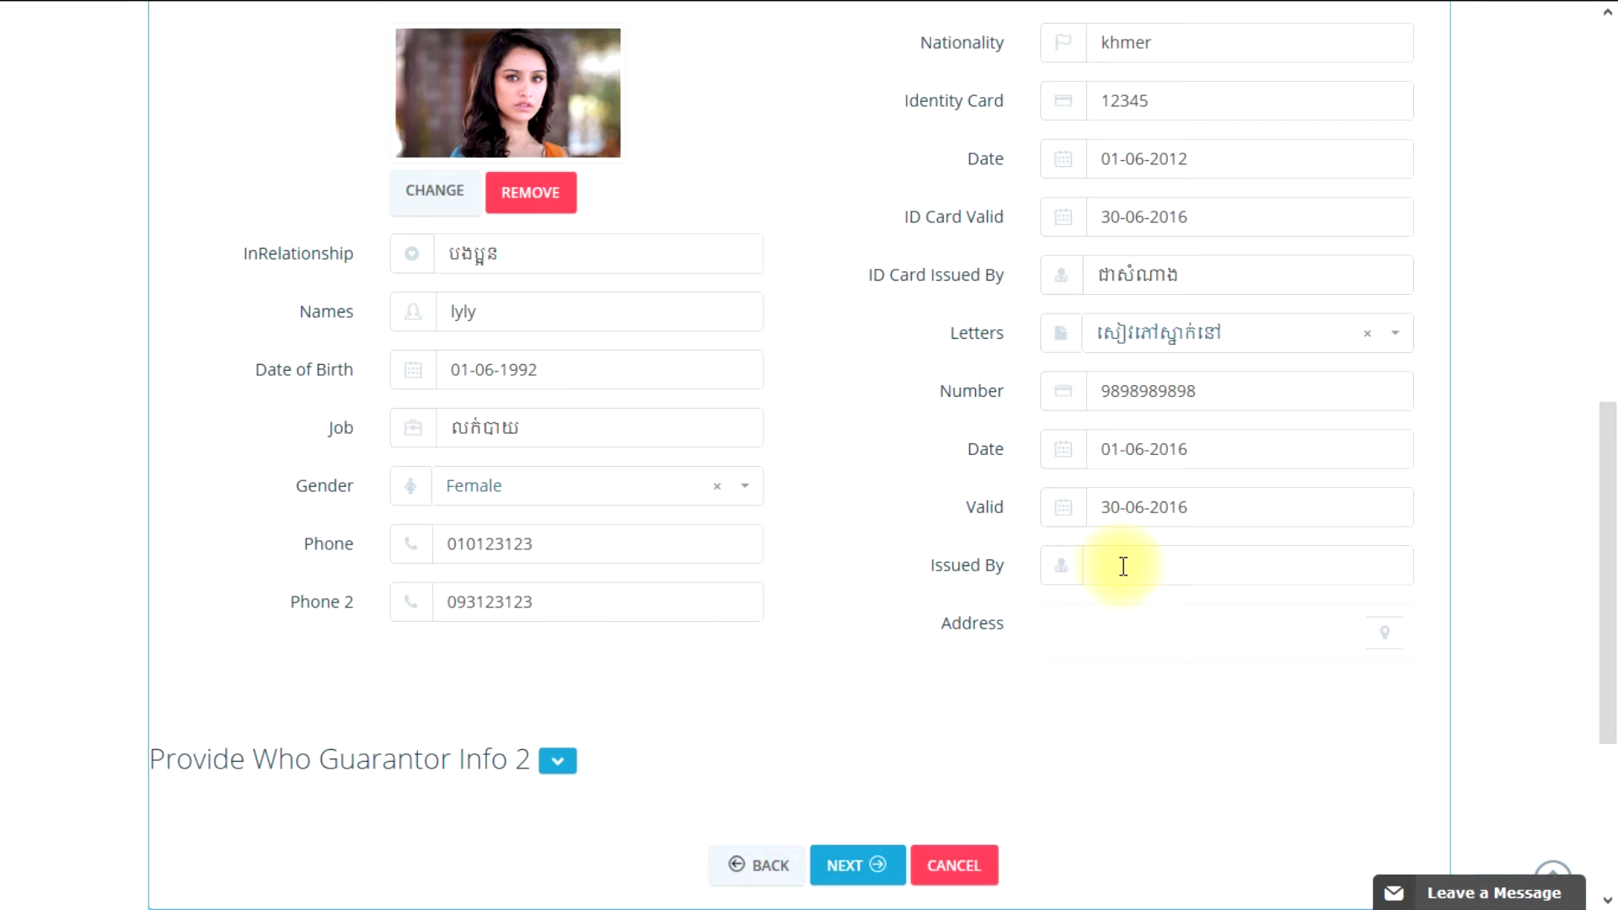
{"action": "left_click", "coordinate": [1123, 565]}
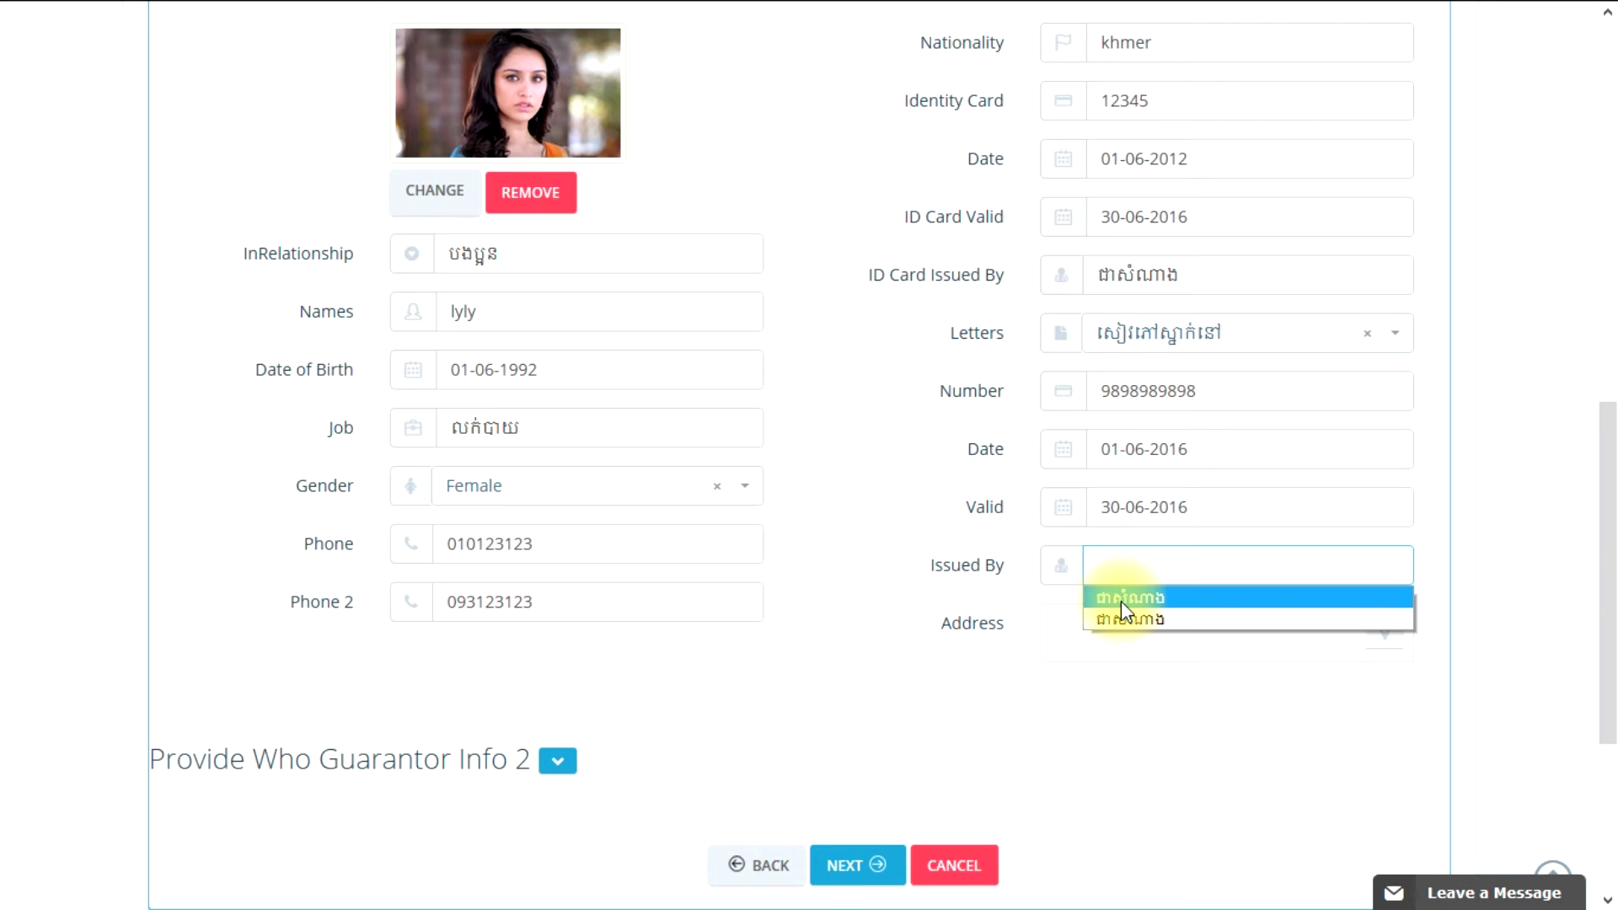
{"action": "left_click", "coordinate": [1121, 598]}
{"action": "left_click", "coordinate": [1221, 570]}
{"action": "left_click", "coordinate": [1004, 597]}
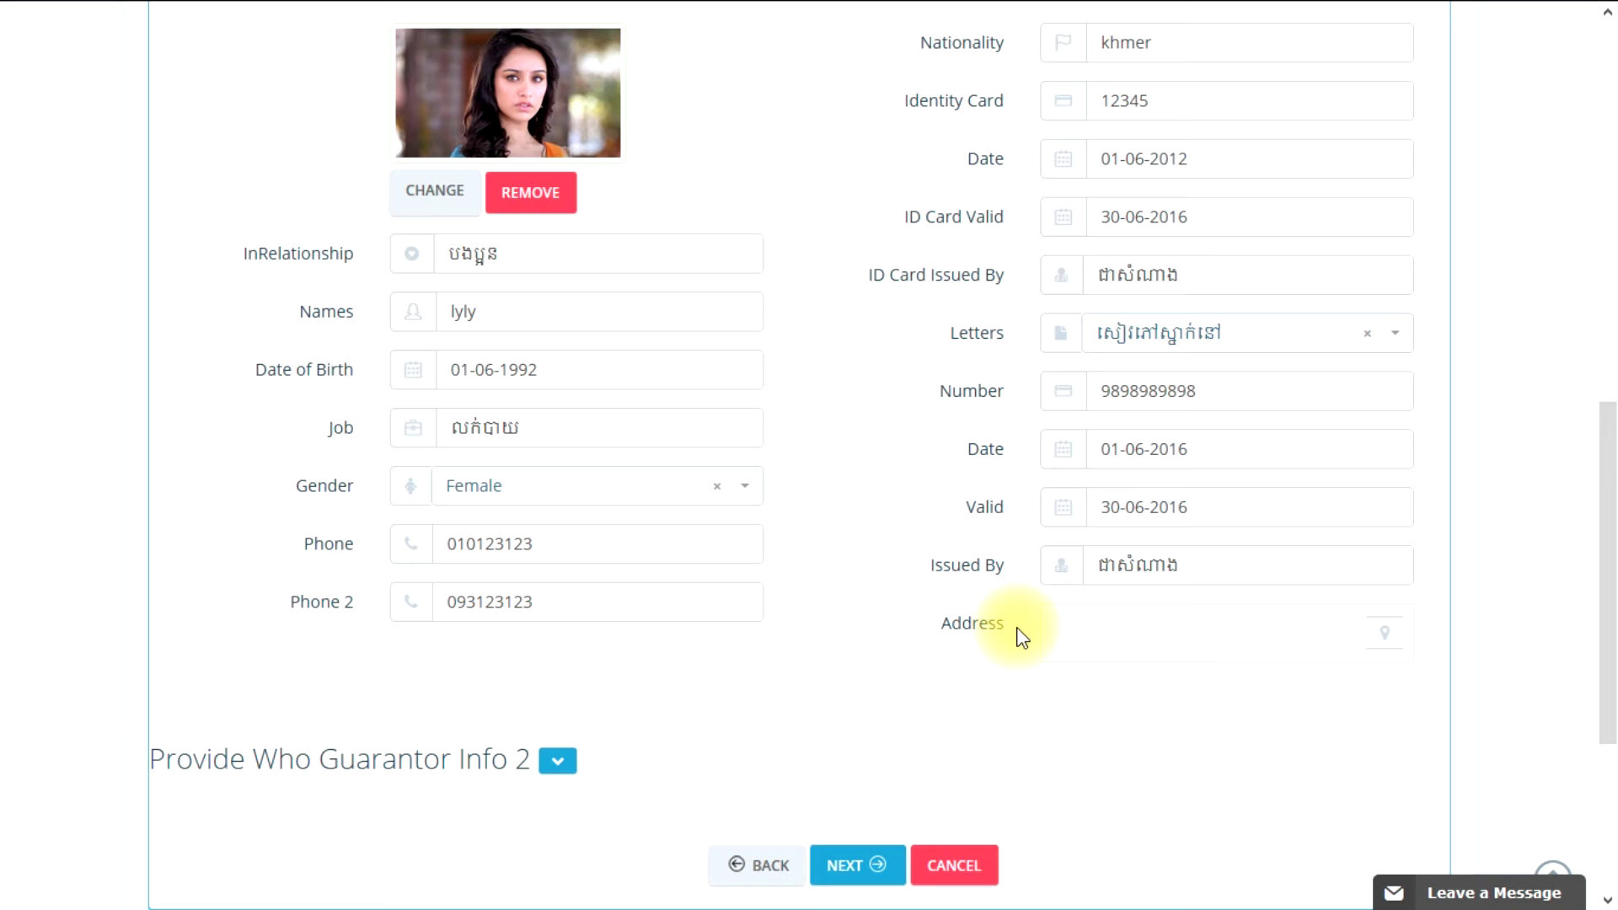
{"action": "left_click", "coordinate": [1380, 634]}
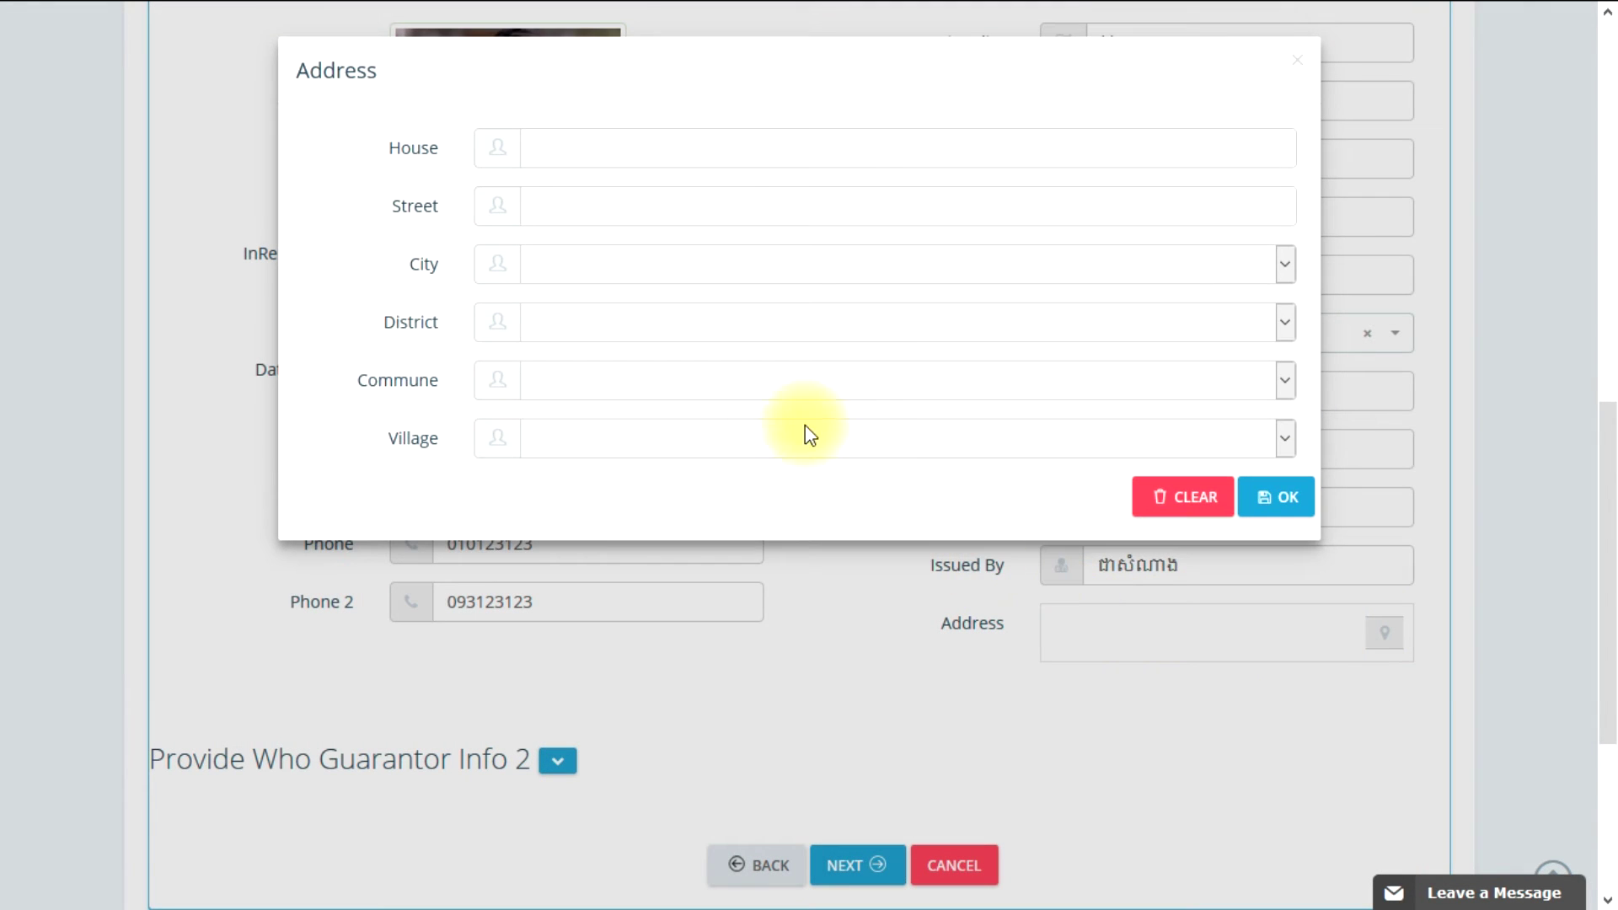
{"action": "left_click", "coordinate": [618, 149]}
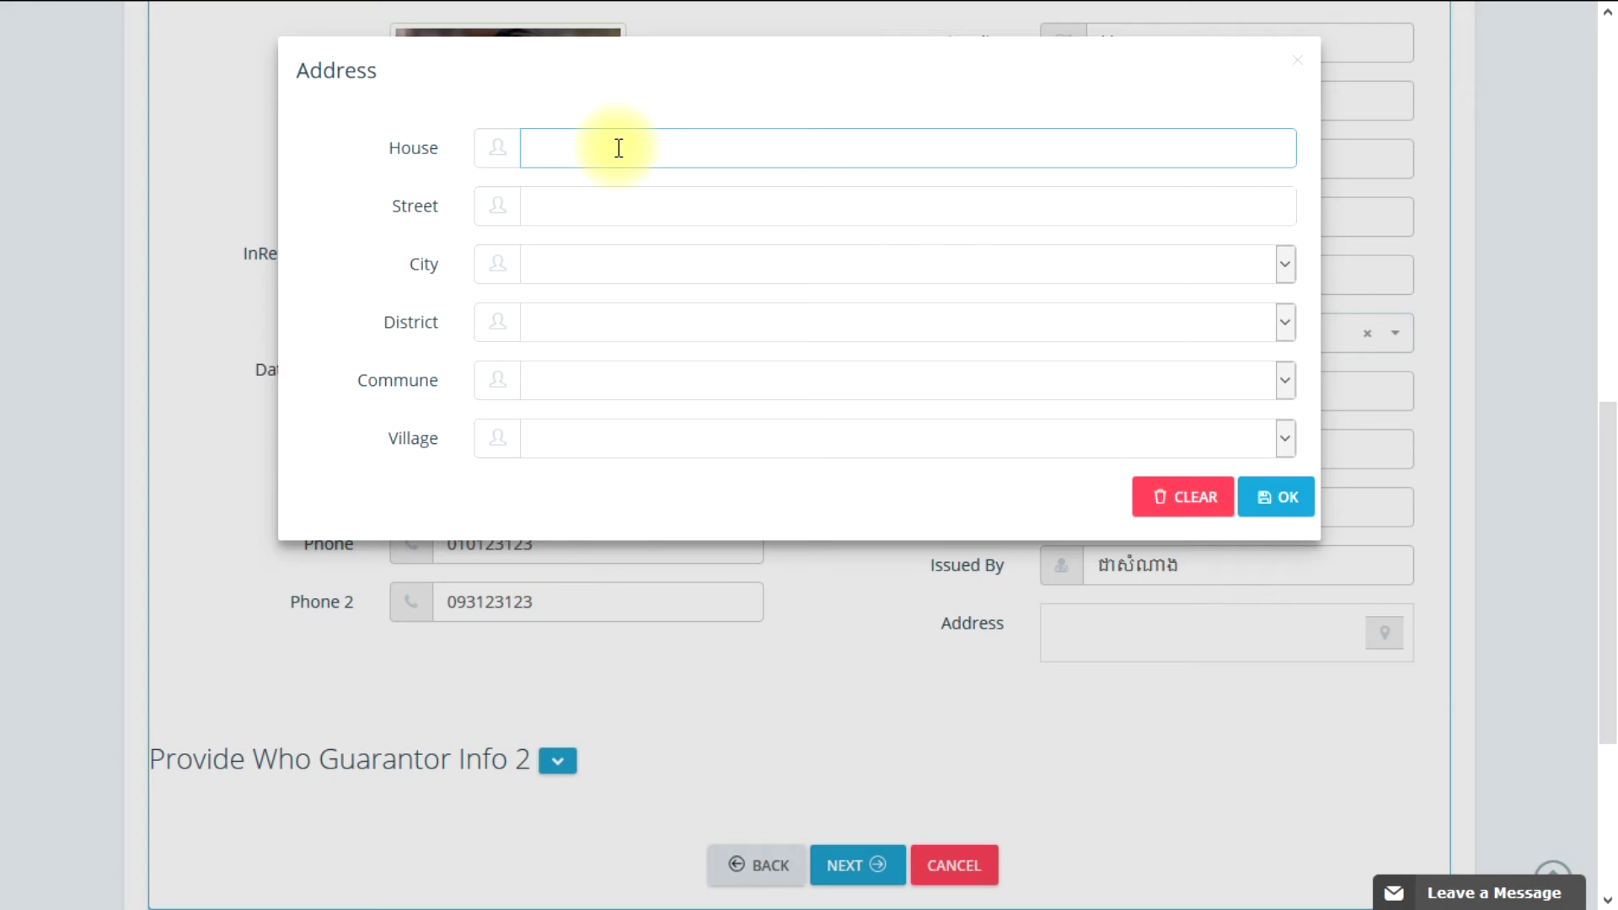
{"action": "key", "text": "Tab"}
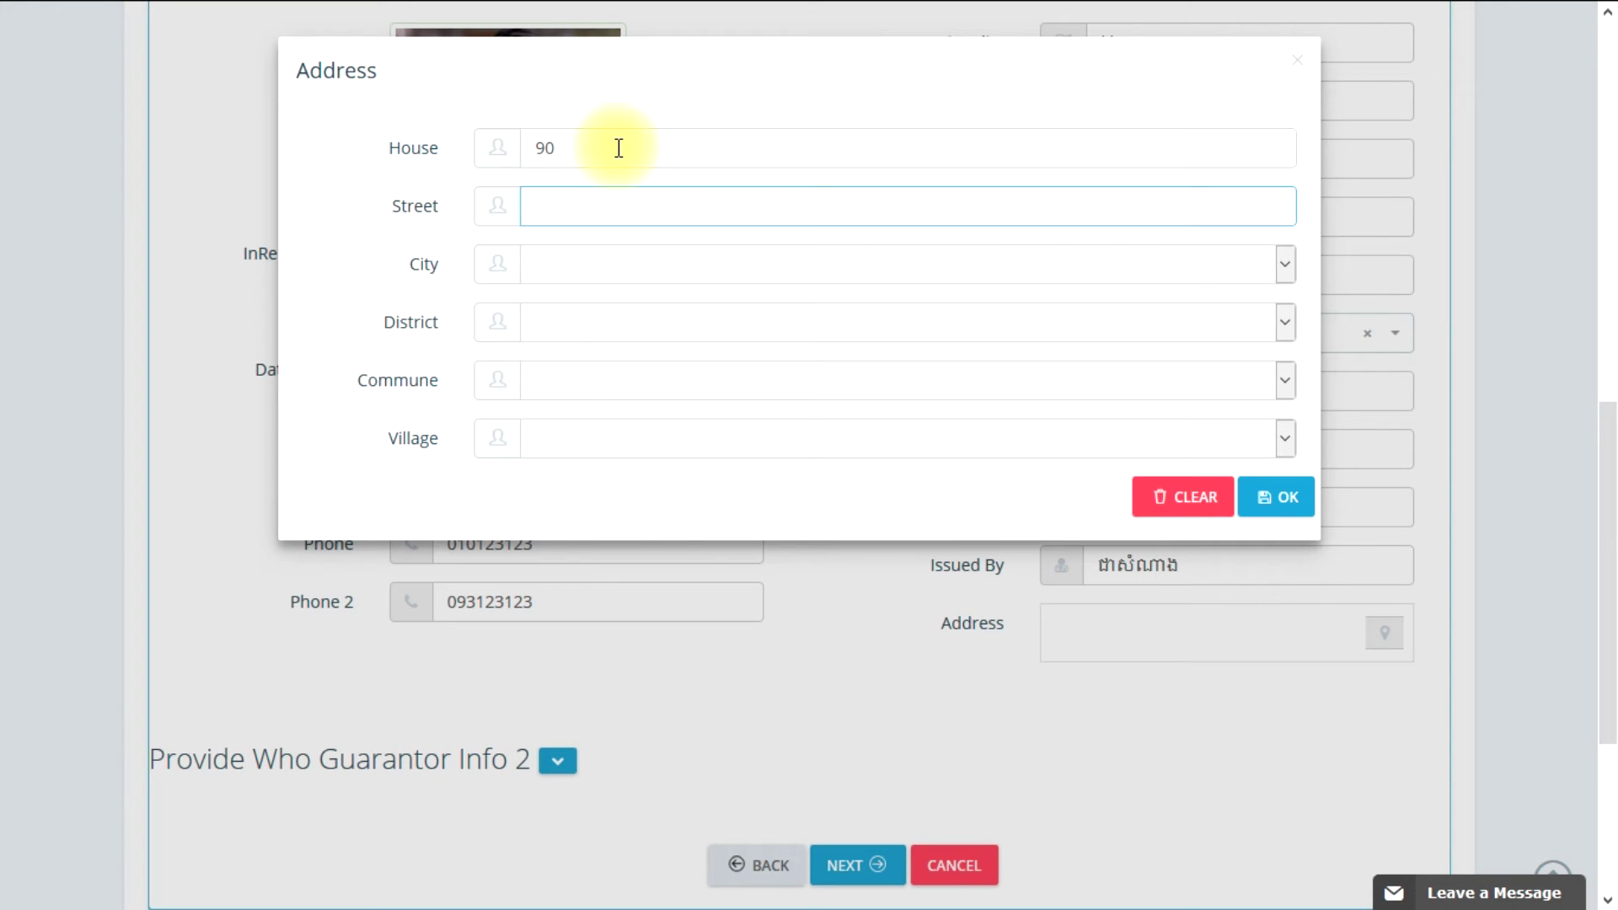
Step: Choose Phnom Penh, Tuol Kouk, Tuek L'ak Pir and Phum5, then save the address
{"action": "left_click", "coordinate": [559, 270]}
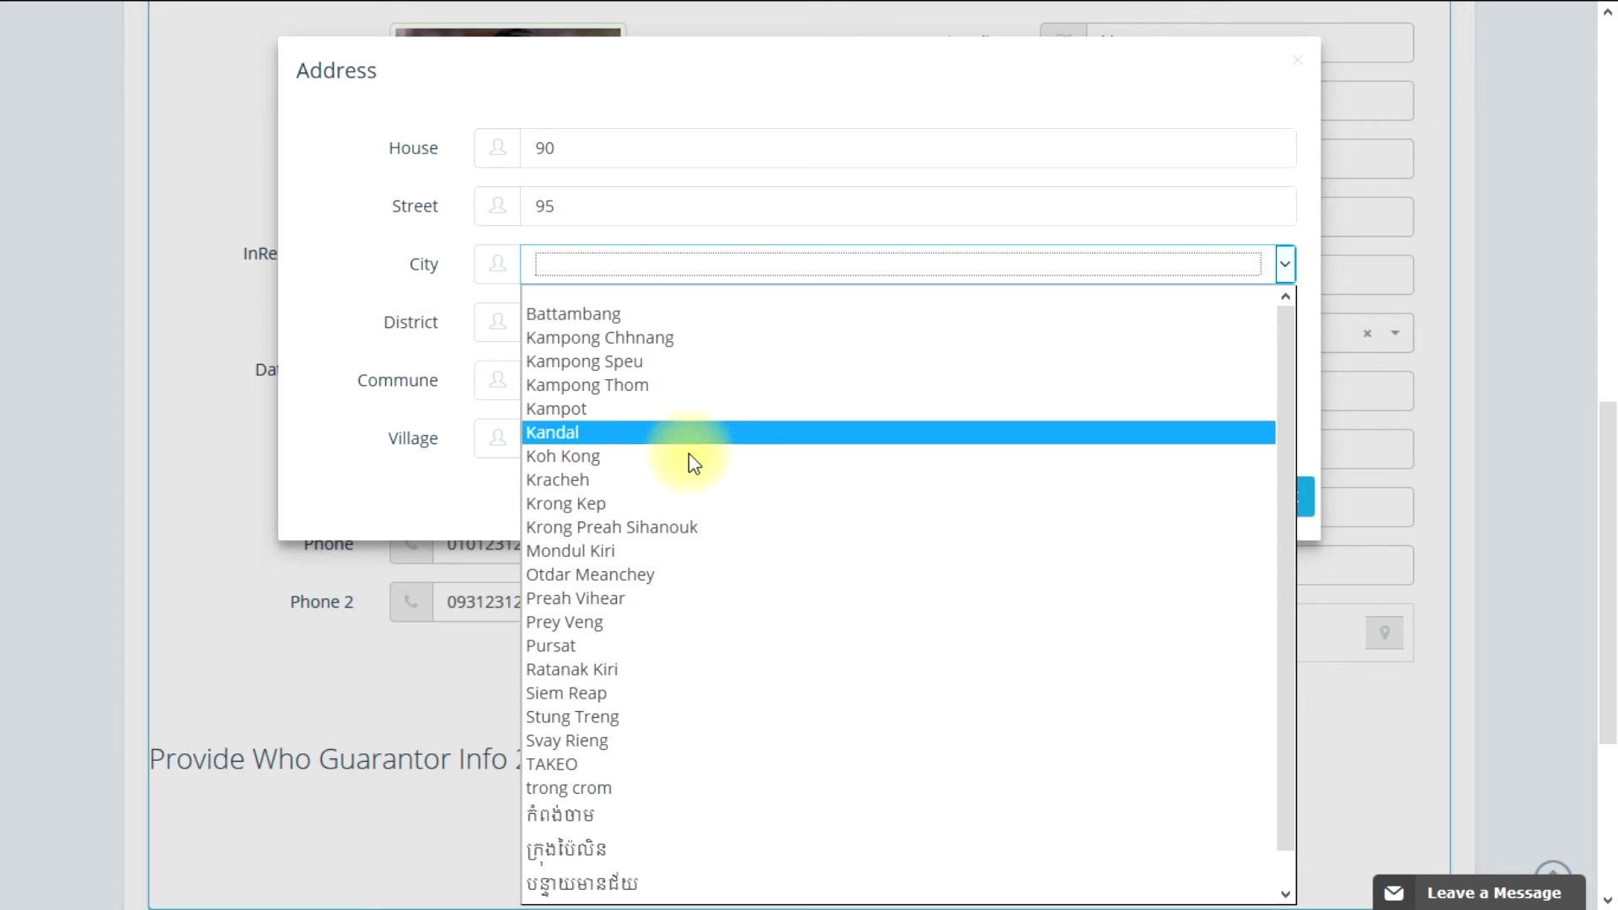
{"action": "scroll", "coordinate": [638, 527], "scroll_direction": "down", "scroll_amount": 1}
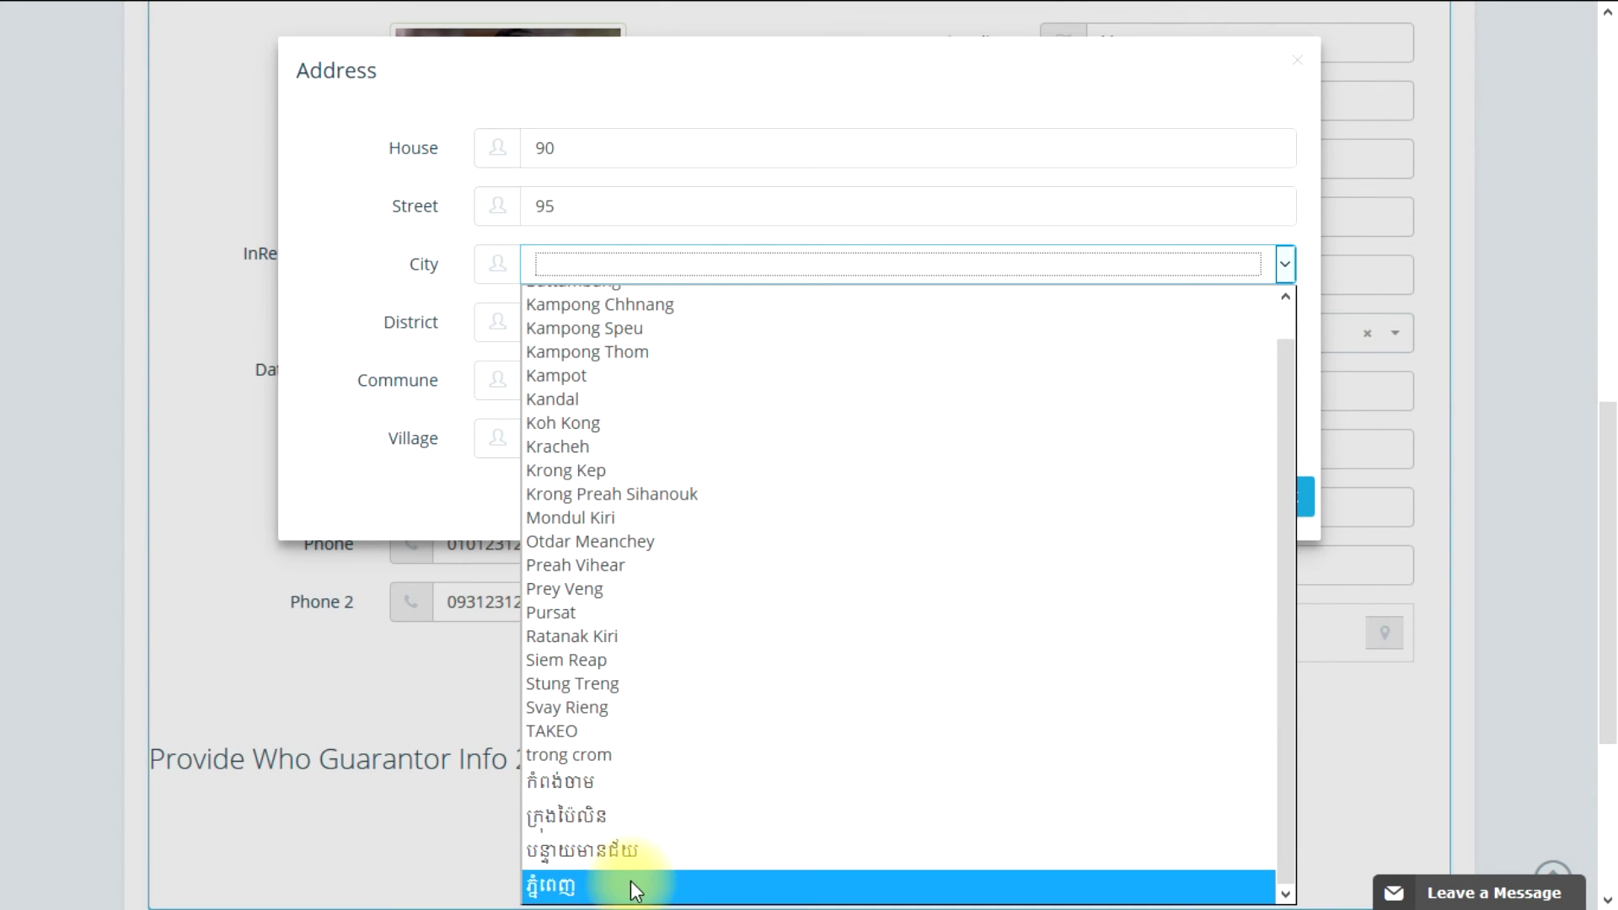
{"action": "left_click", "coordinate": [631, 882]}
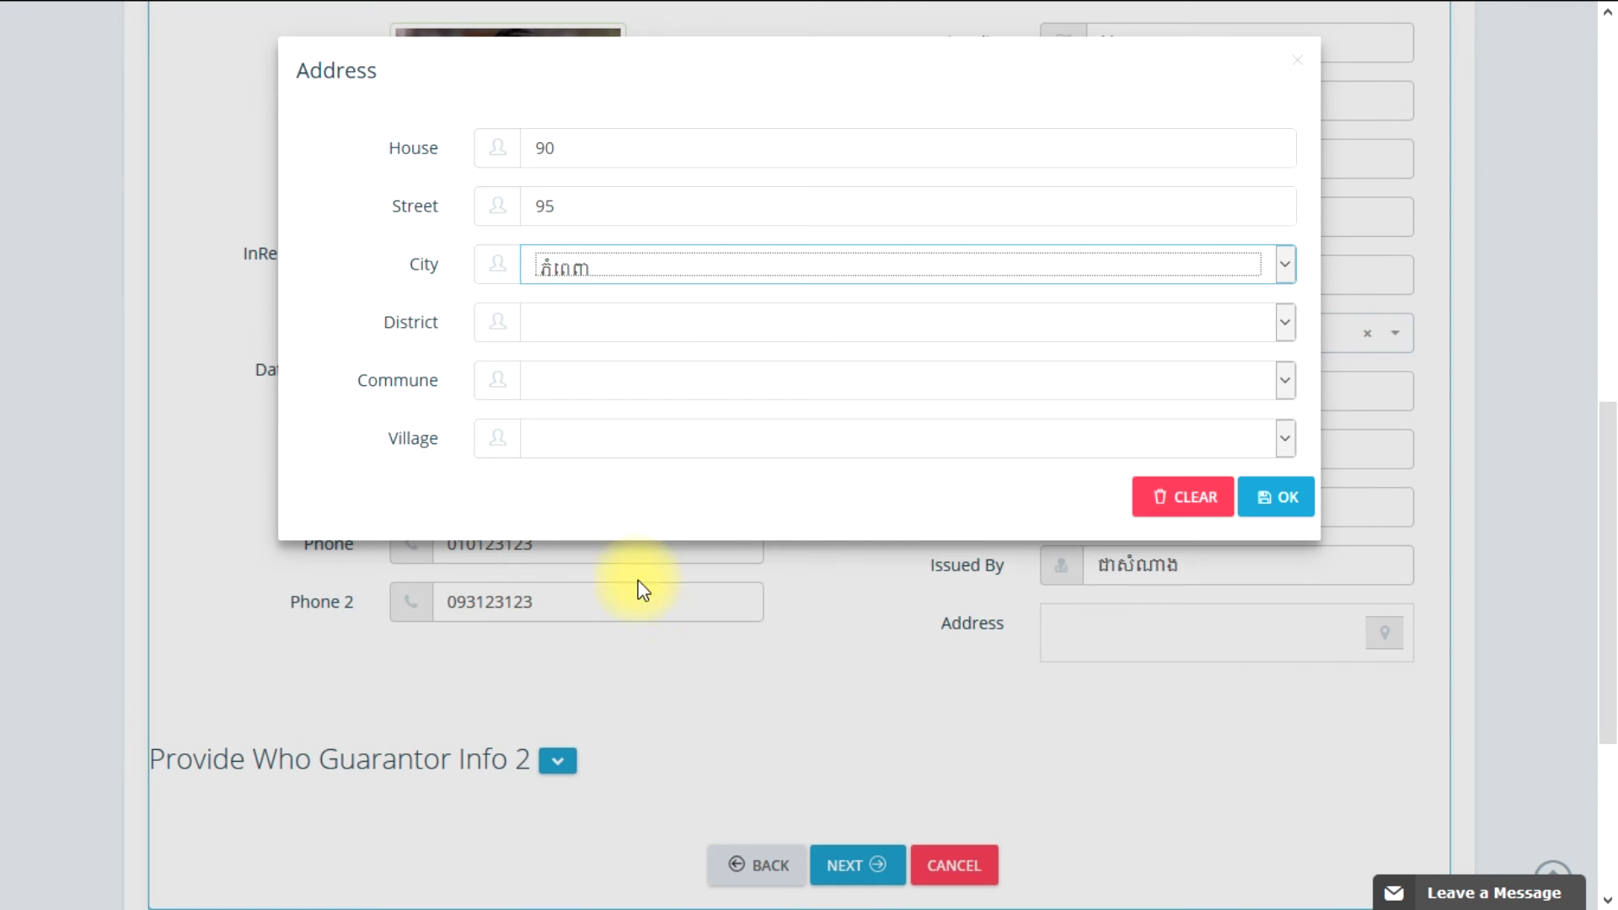
{"action": "left_click", "coordinate": [643, 327]}
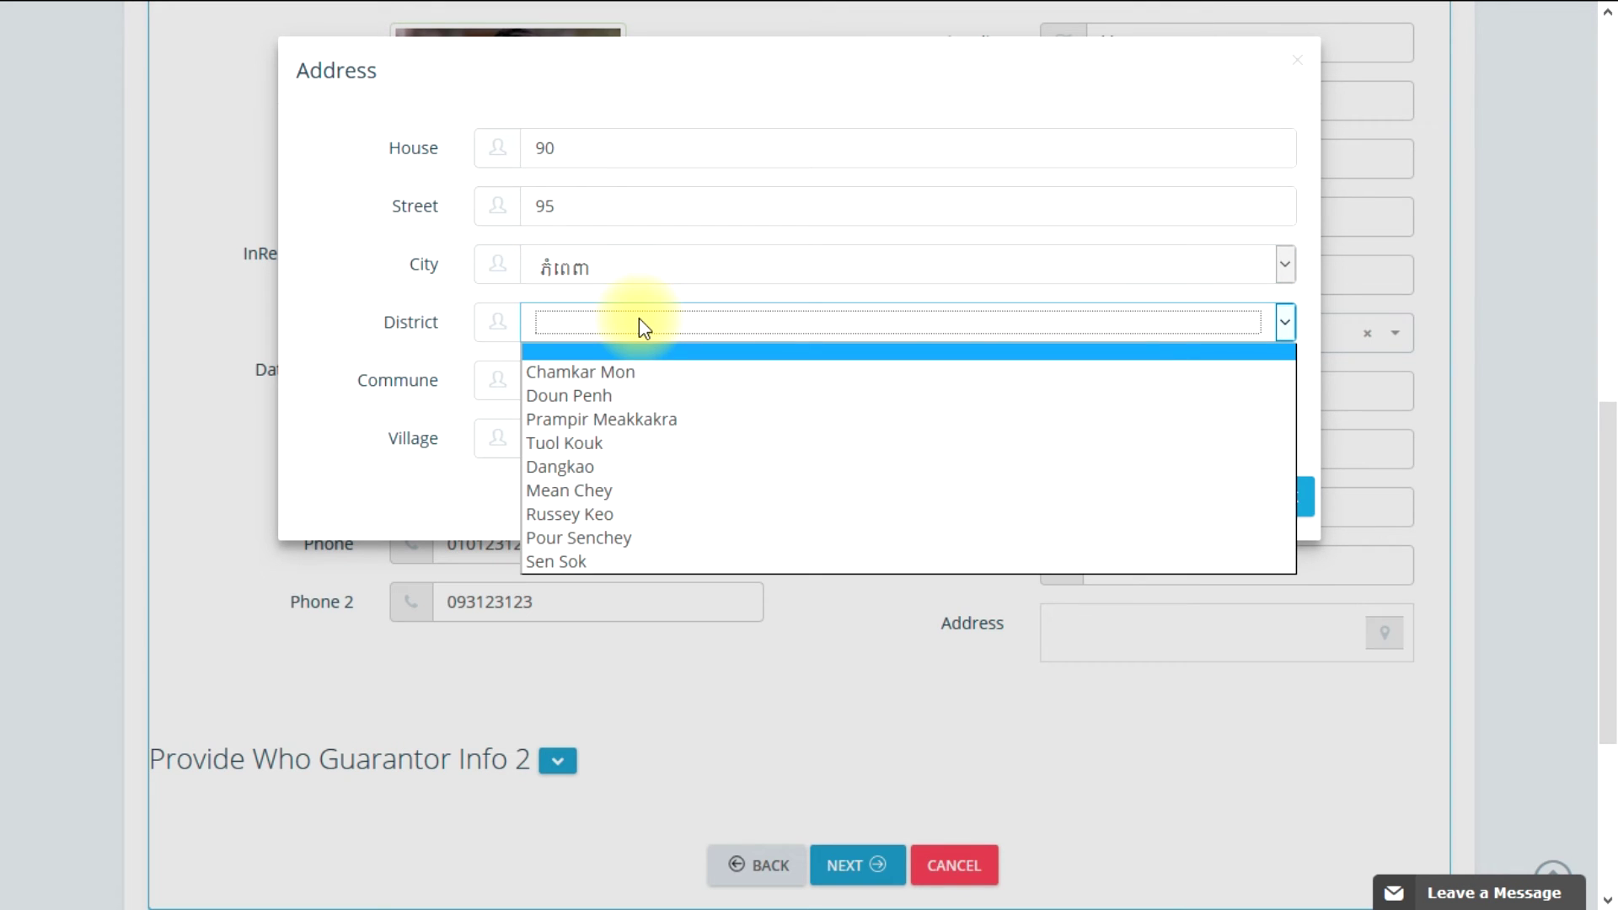
{"action": "left_click", "coordinate": [618, 446]}
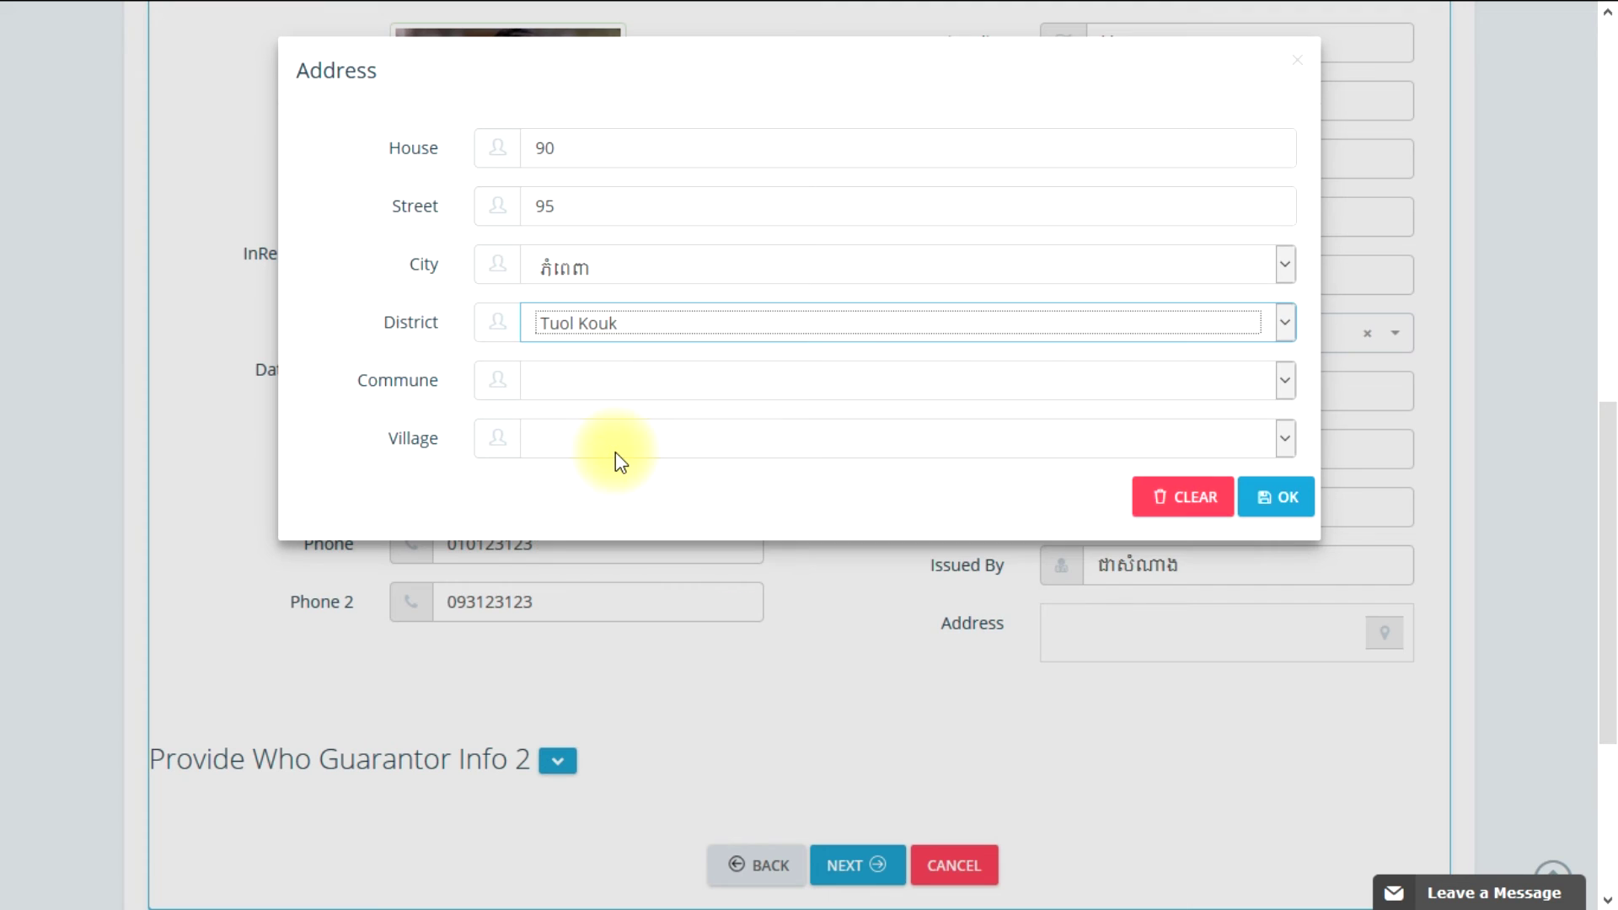
{"action": "left_click", "coordinate": [617, 387]}
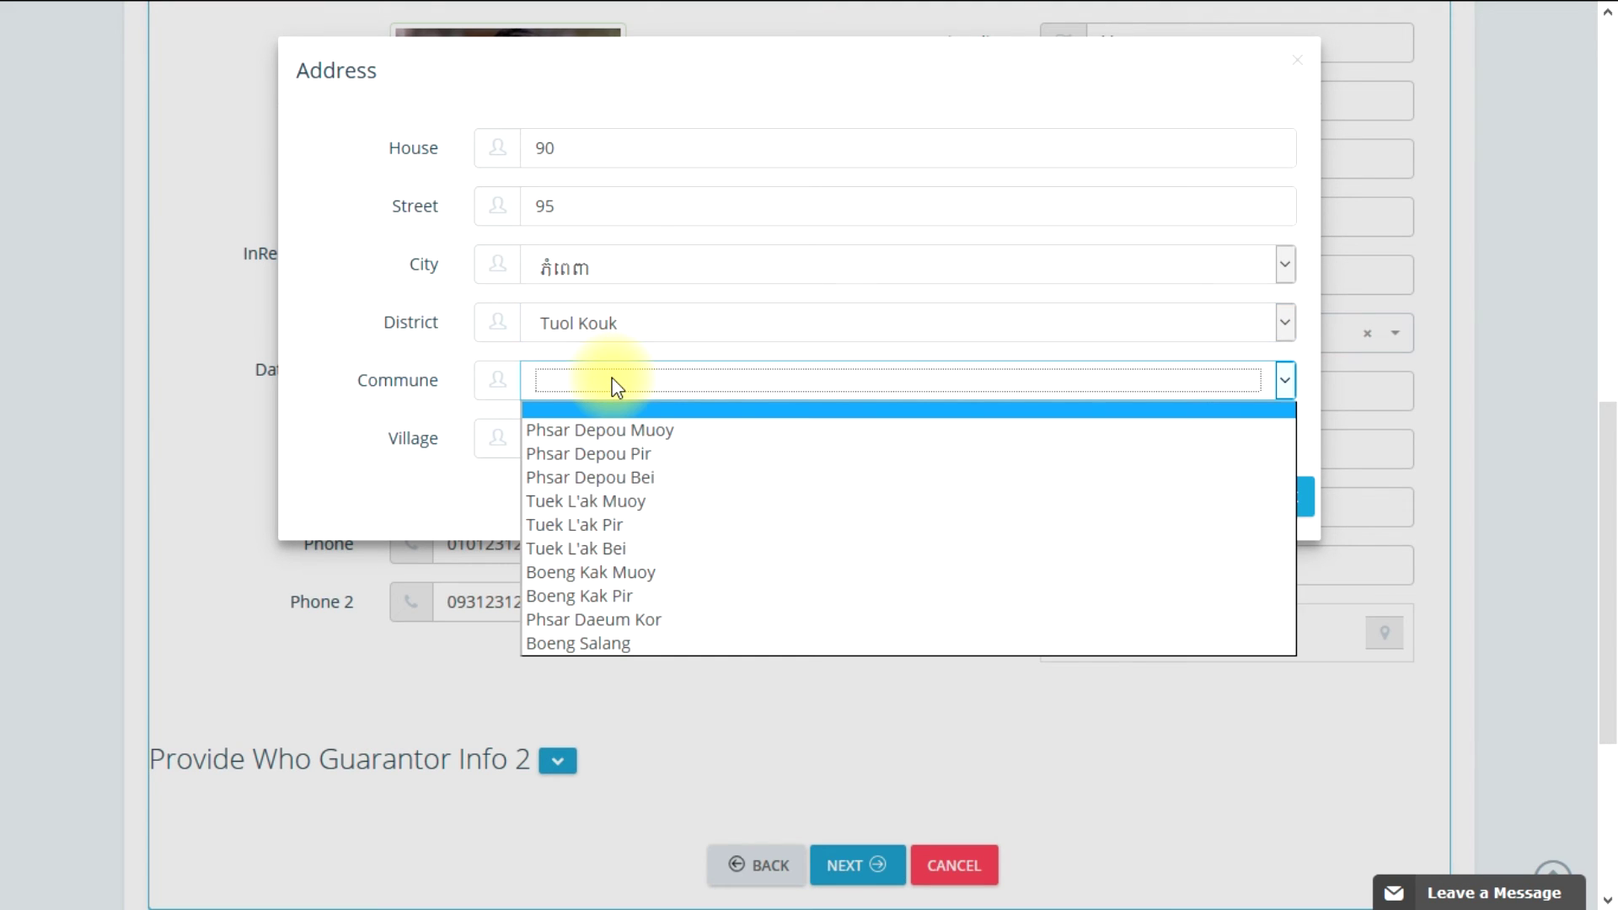
{"action": "left_click", "coordinate": [654, 526]}
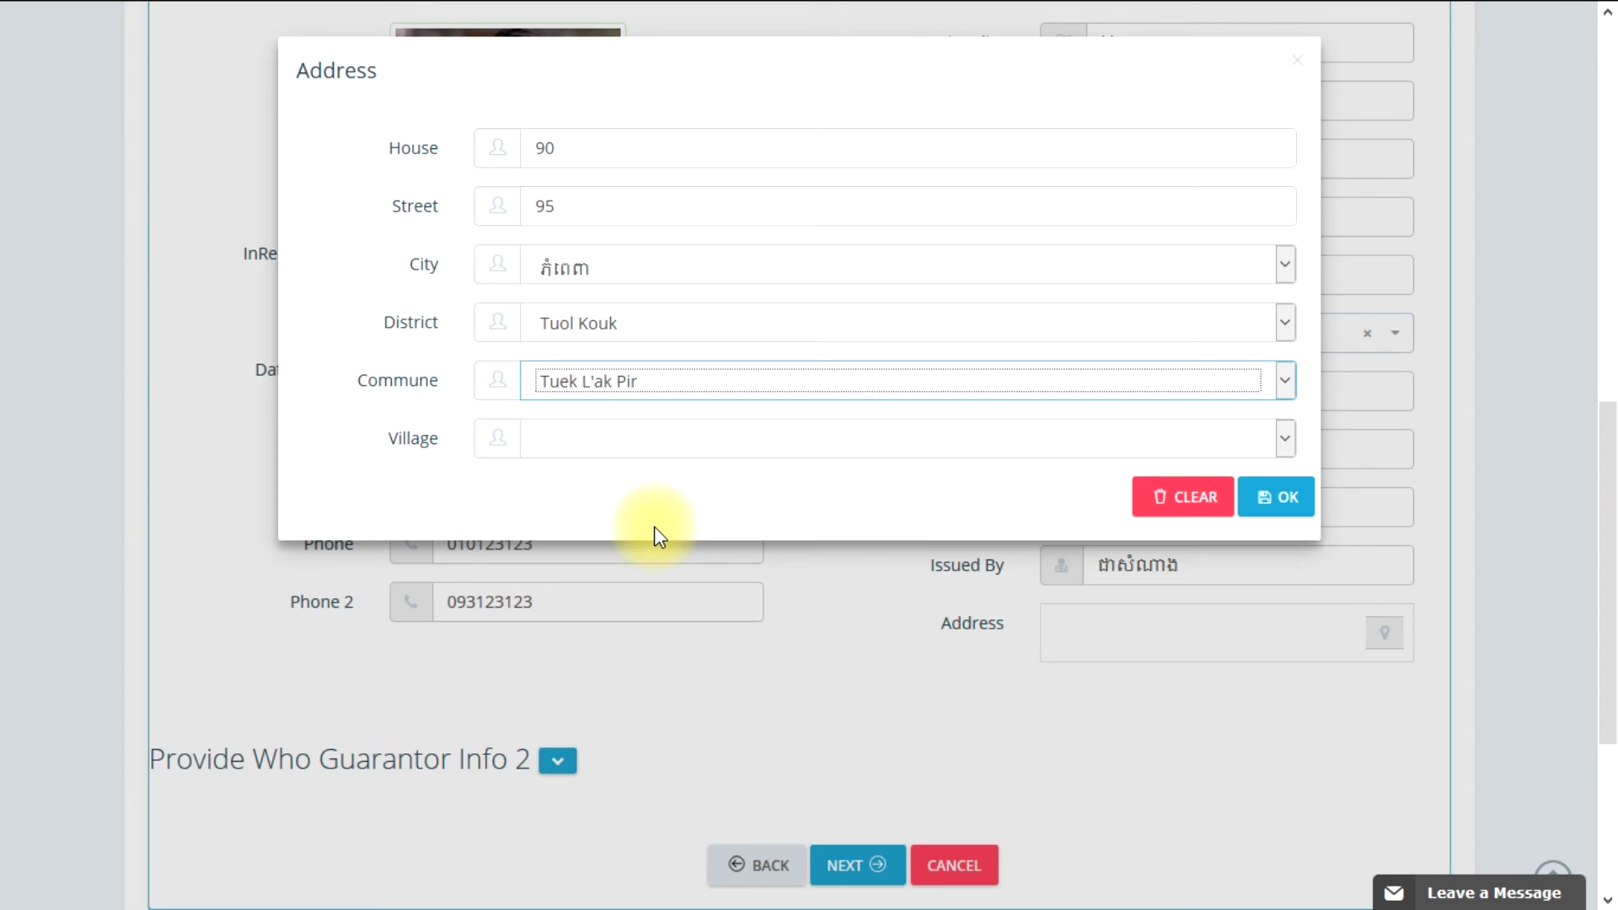
{"action": "left_click", "coordinate": [612, 452]}
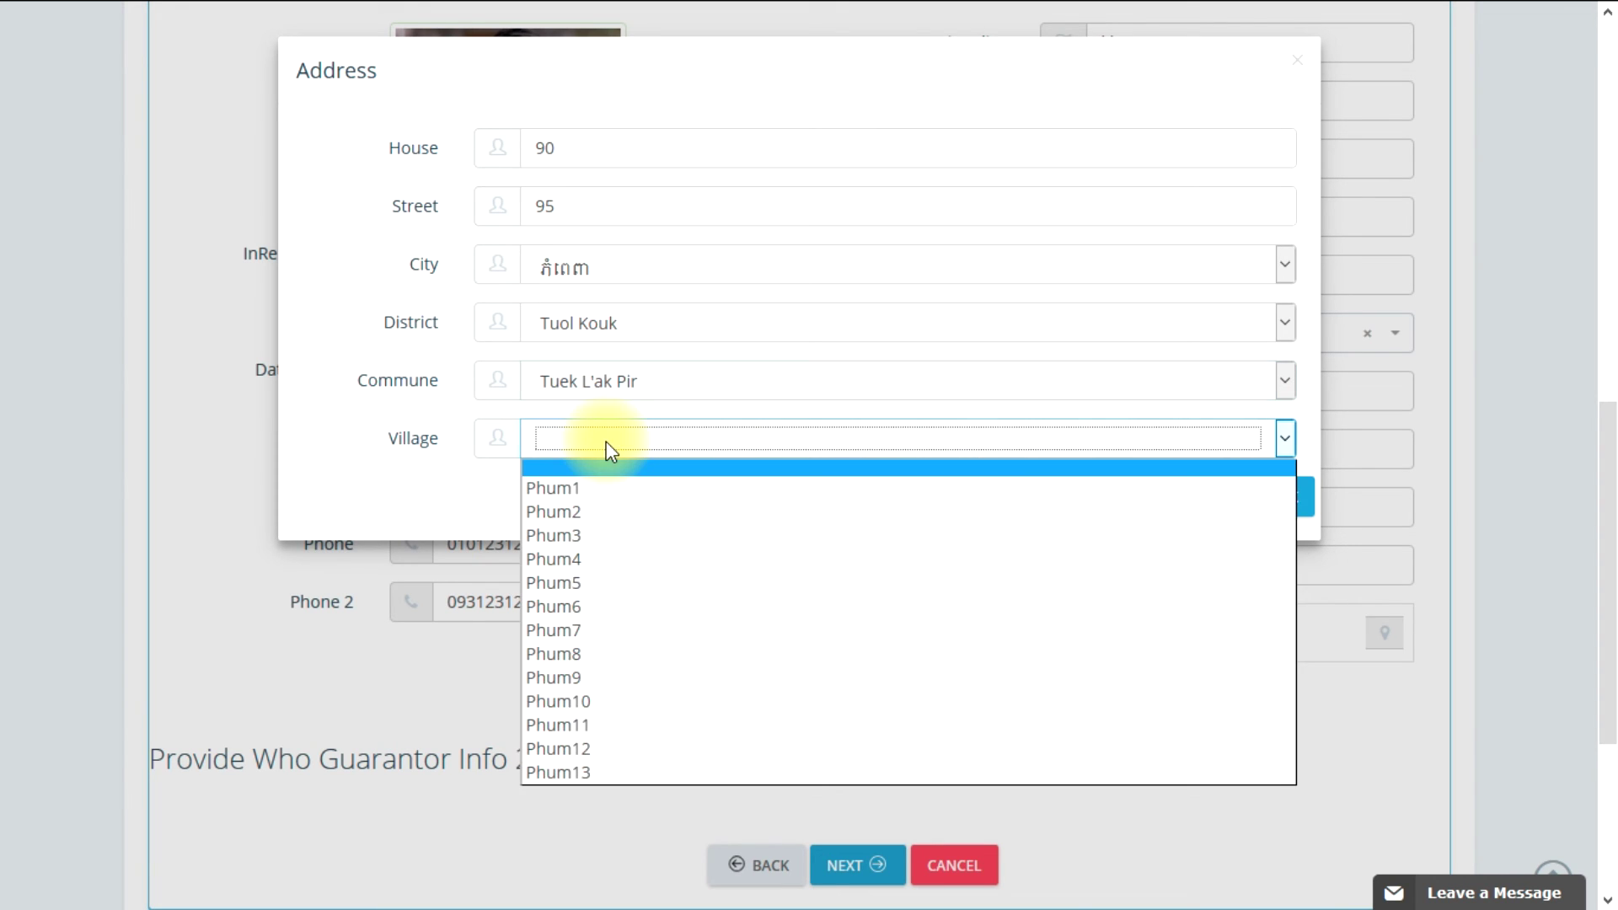
{"action": "left_click", "coordinate": [600, 581]}
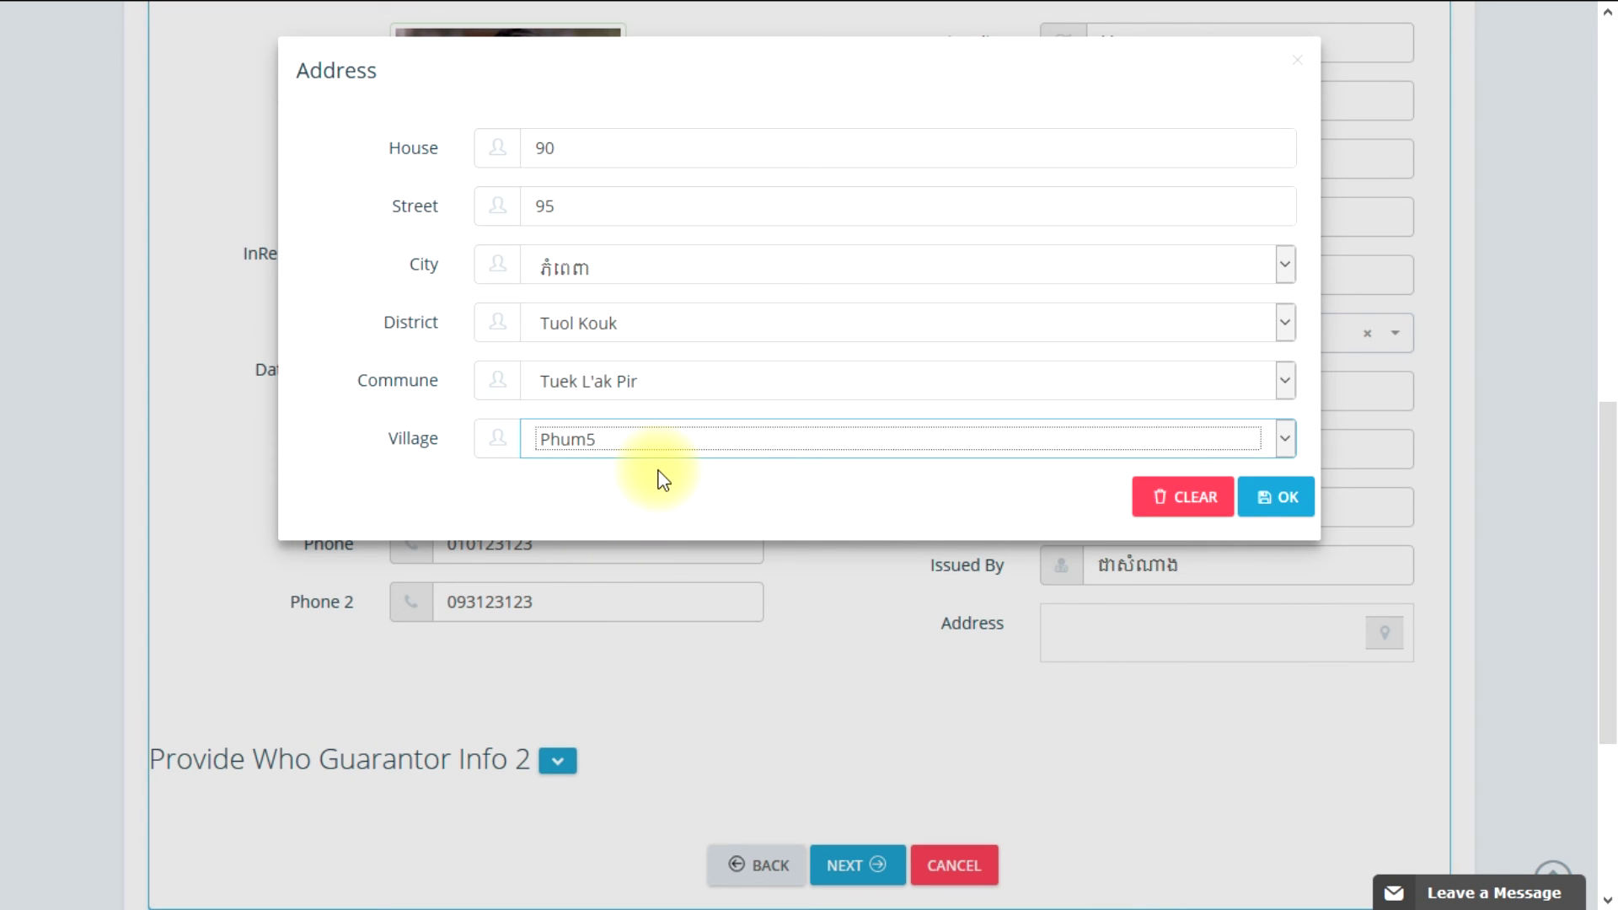
{"action": "left_click", "coordinate": [1287, 502]}
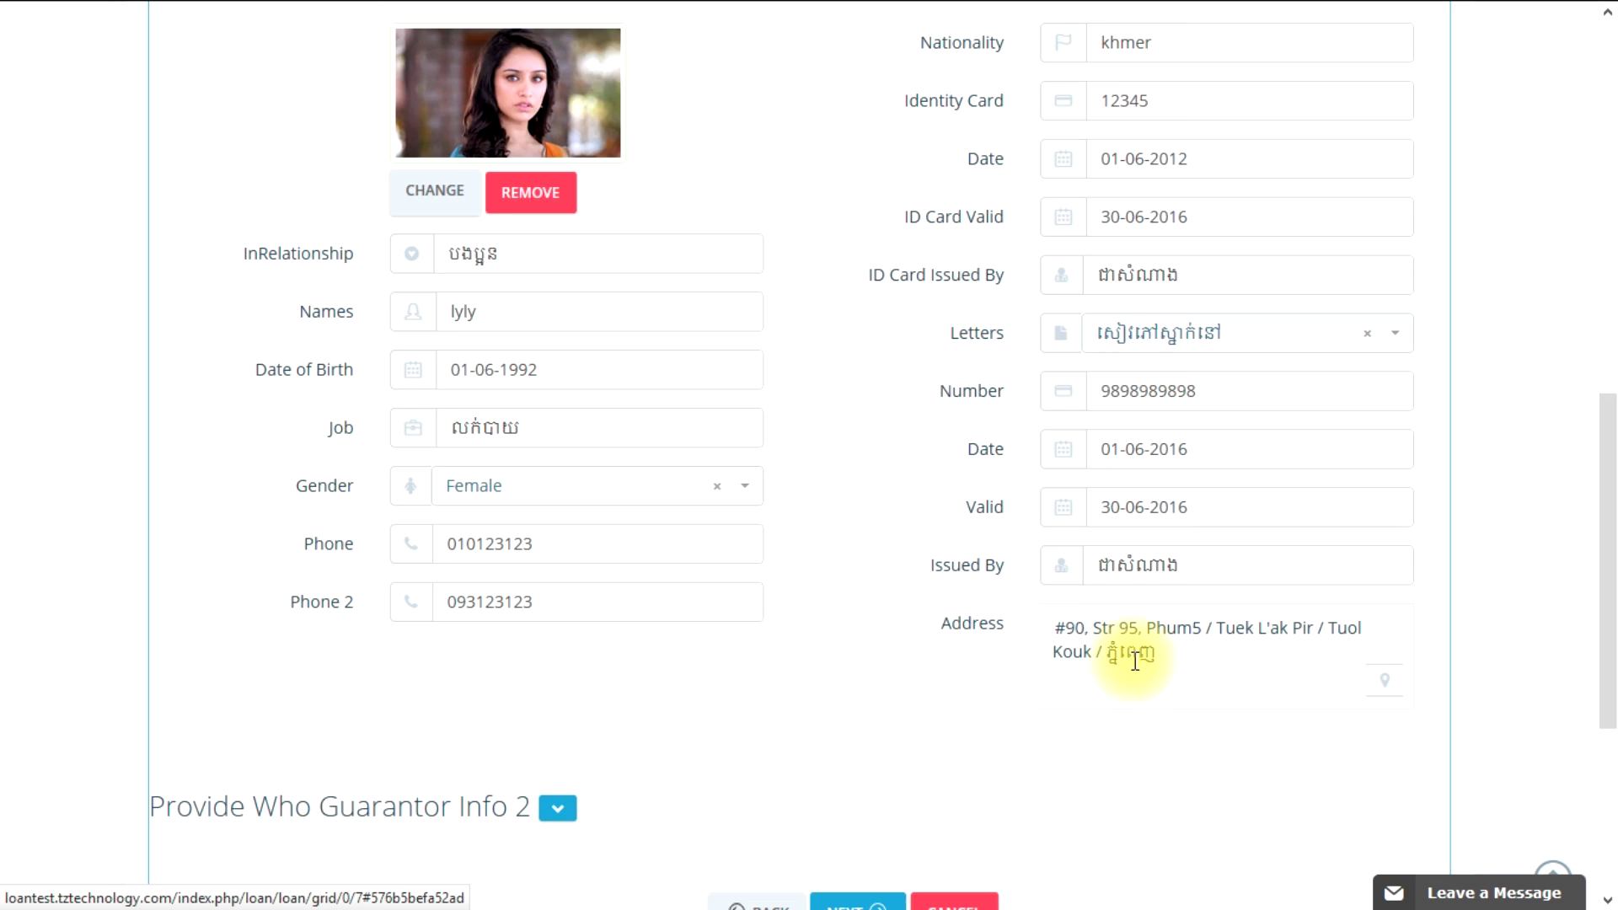
Step: Check the Guarantor Info 2 section, then move on to Step 4, Provide Document
{"action": "scroll", "coordinate": [950, 649], "scroll_direction": "down", "scroll_amount": 2}
{"action": "scroll", "coordinate": [698, 597], "scroll_direction": "up", "scroll_amount": 3}
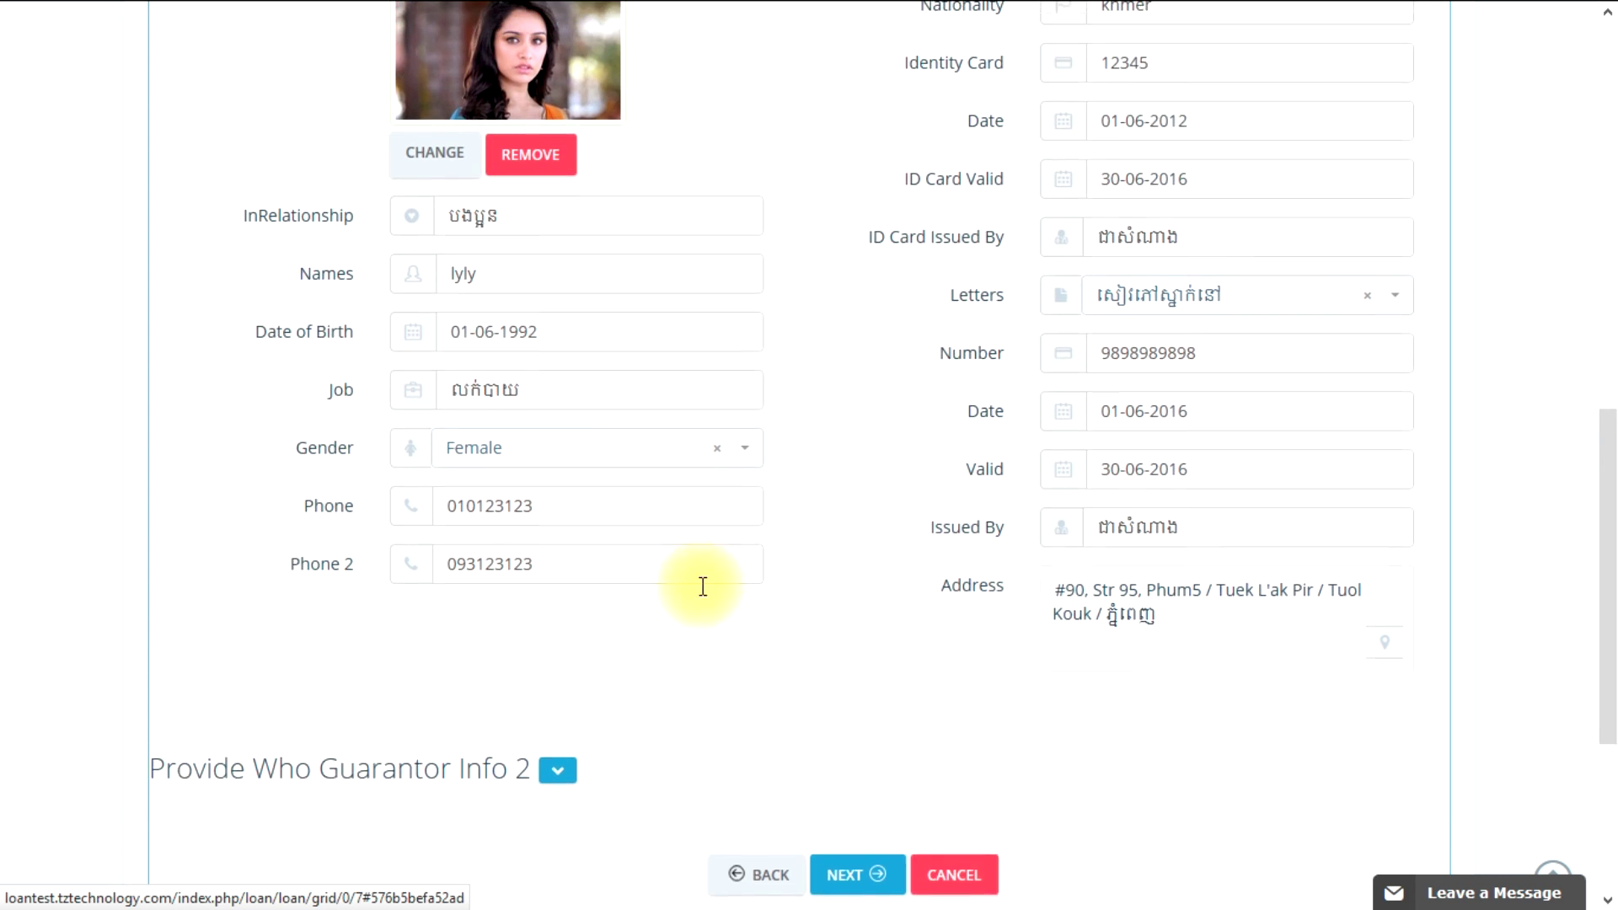
{"action": "scroll", "coordinate": [654, 607], "scroll_direction": "down", "scroll_amount": 3}
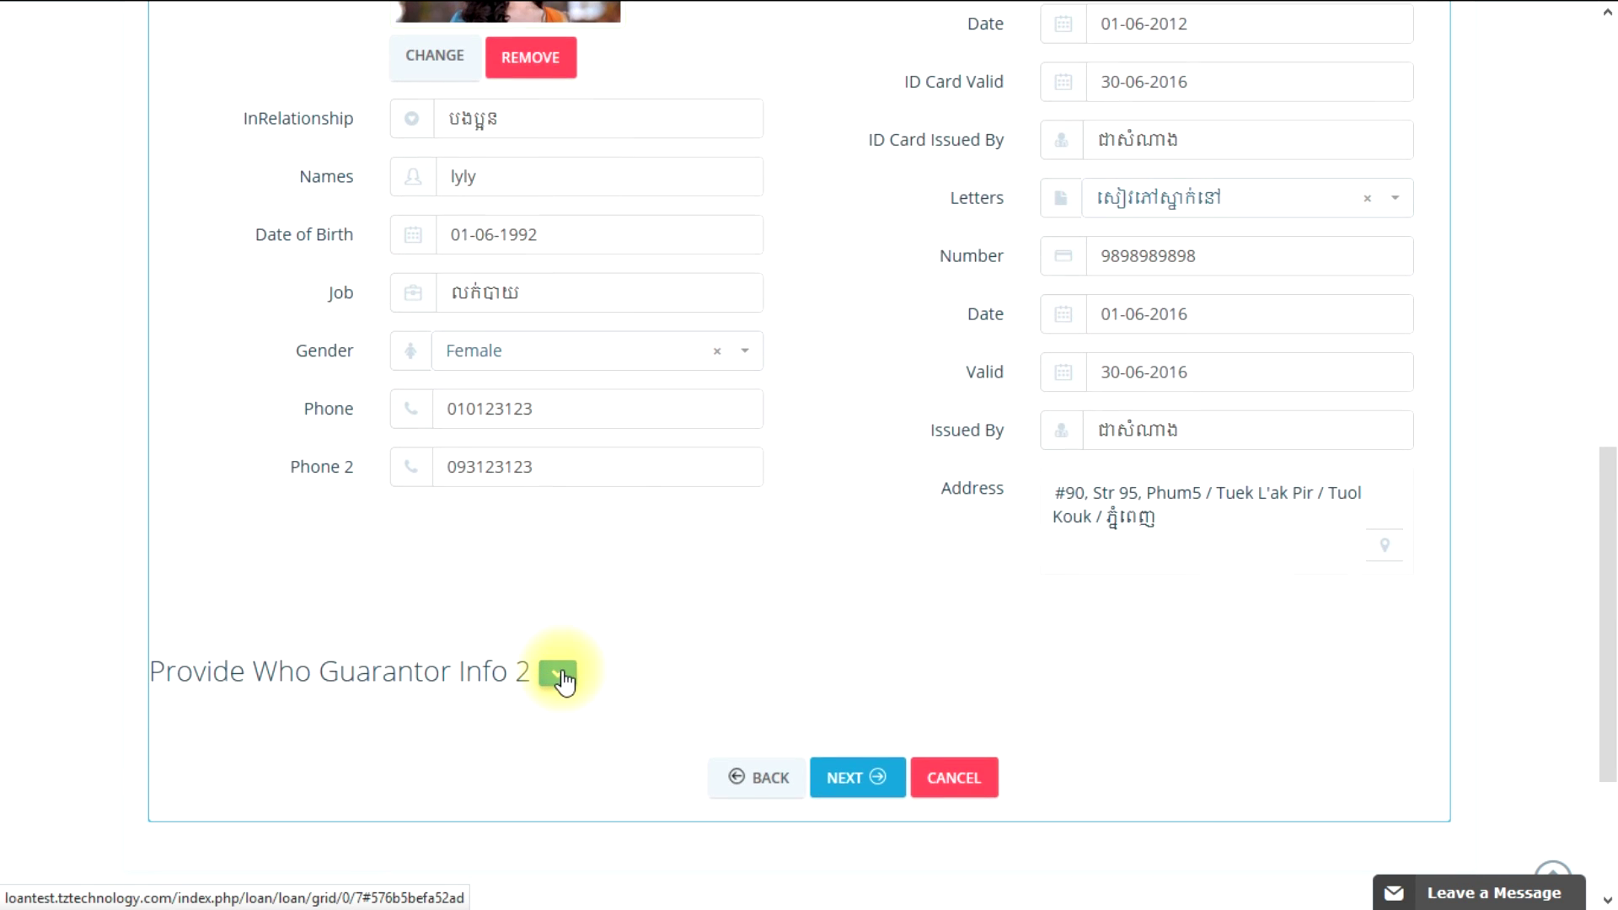
{"action": "left_click", "coordinate": [558, 674]}
{"action": "scroll", "coordinate": [688, 665], "scroll_direction": "down", "scroll_amount": 5}
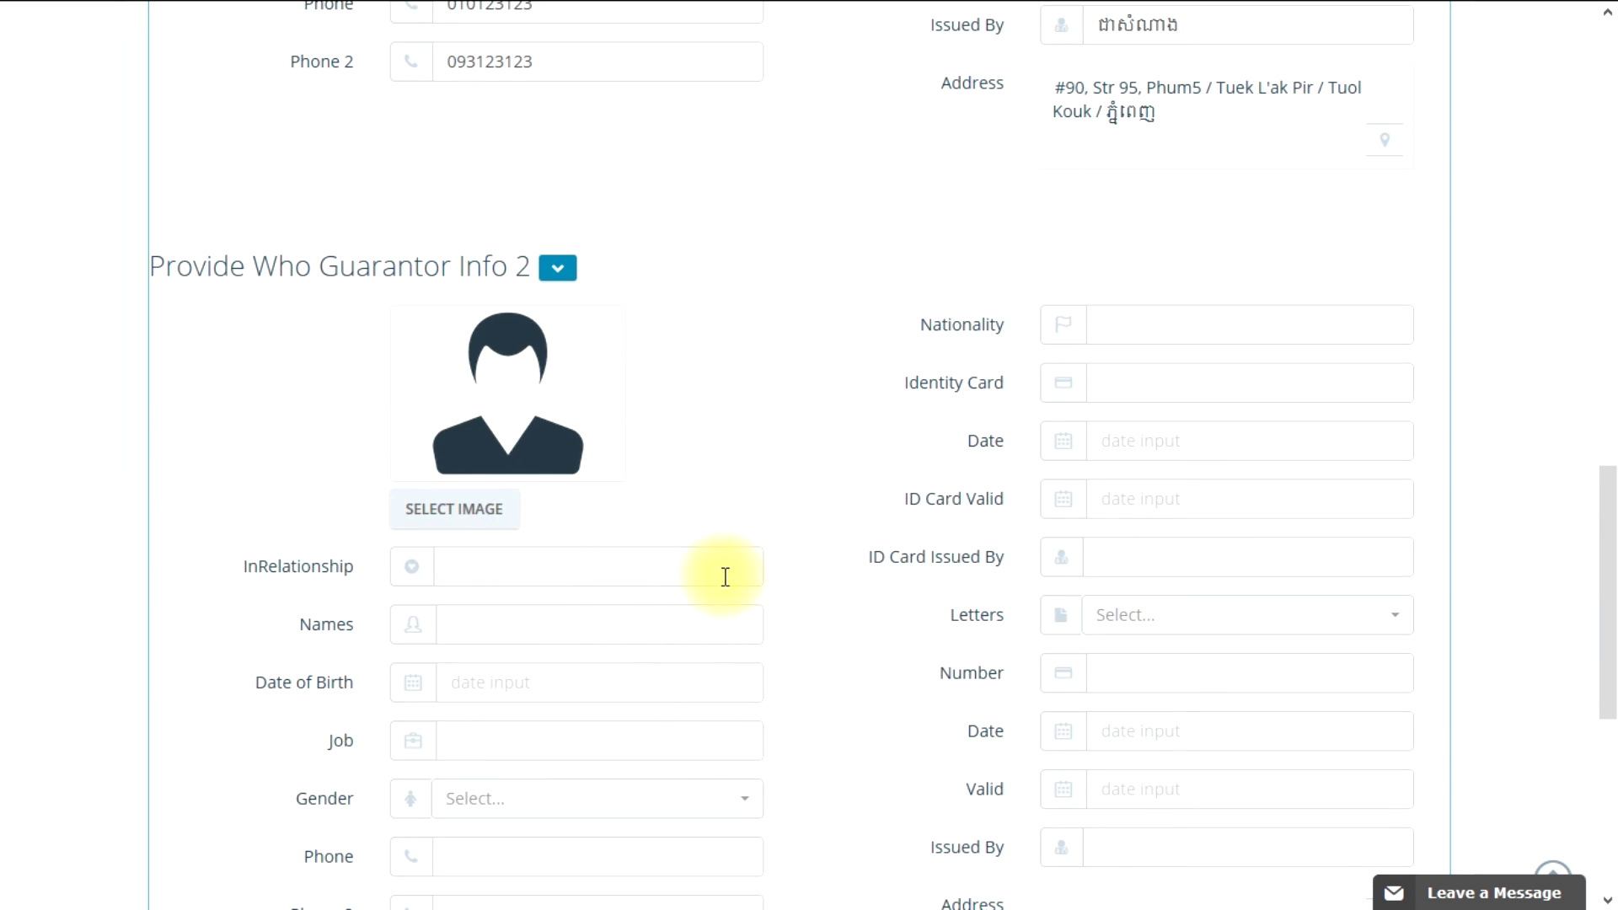
{"action": "scroll", "coordinate": [781, 649], "scroll_direction": "down", "scroll_amount": 3}
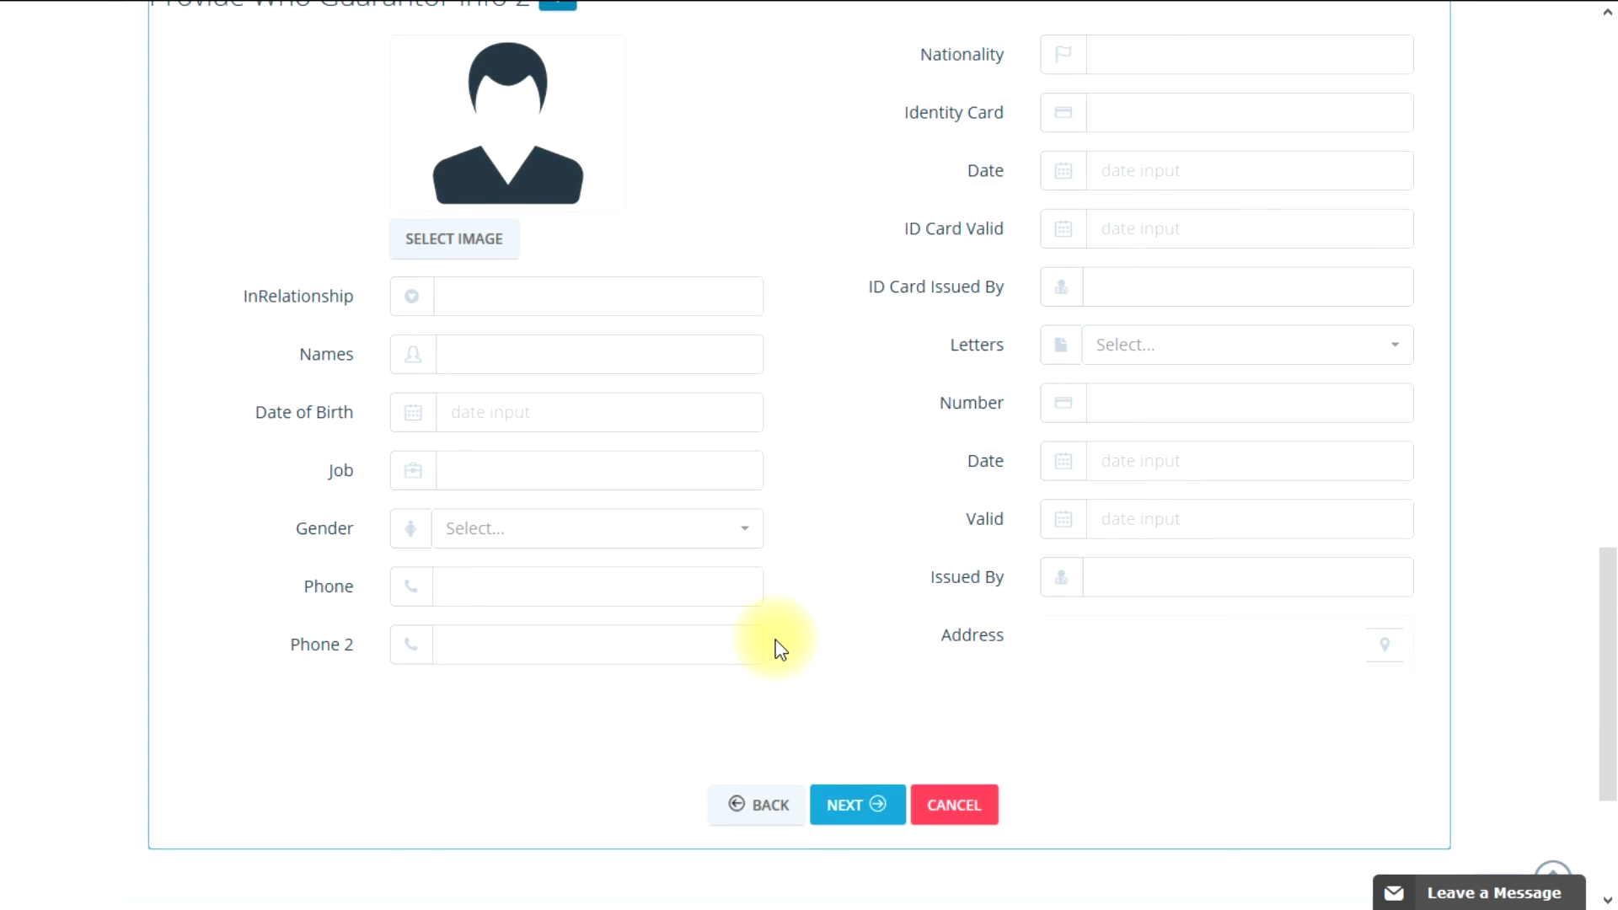
{"action": "scroll", "coordinate": [777, 640], "scroll_direction": "up", "scroll_amount": 3}
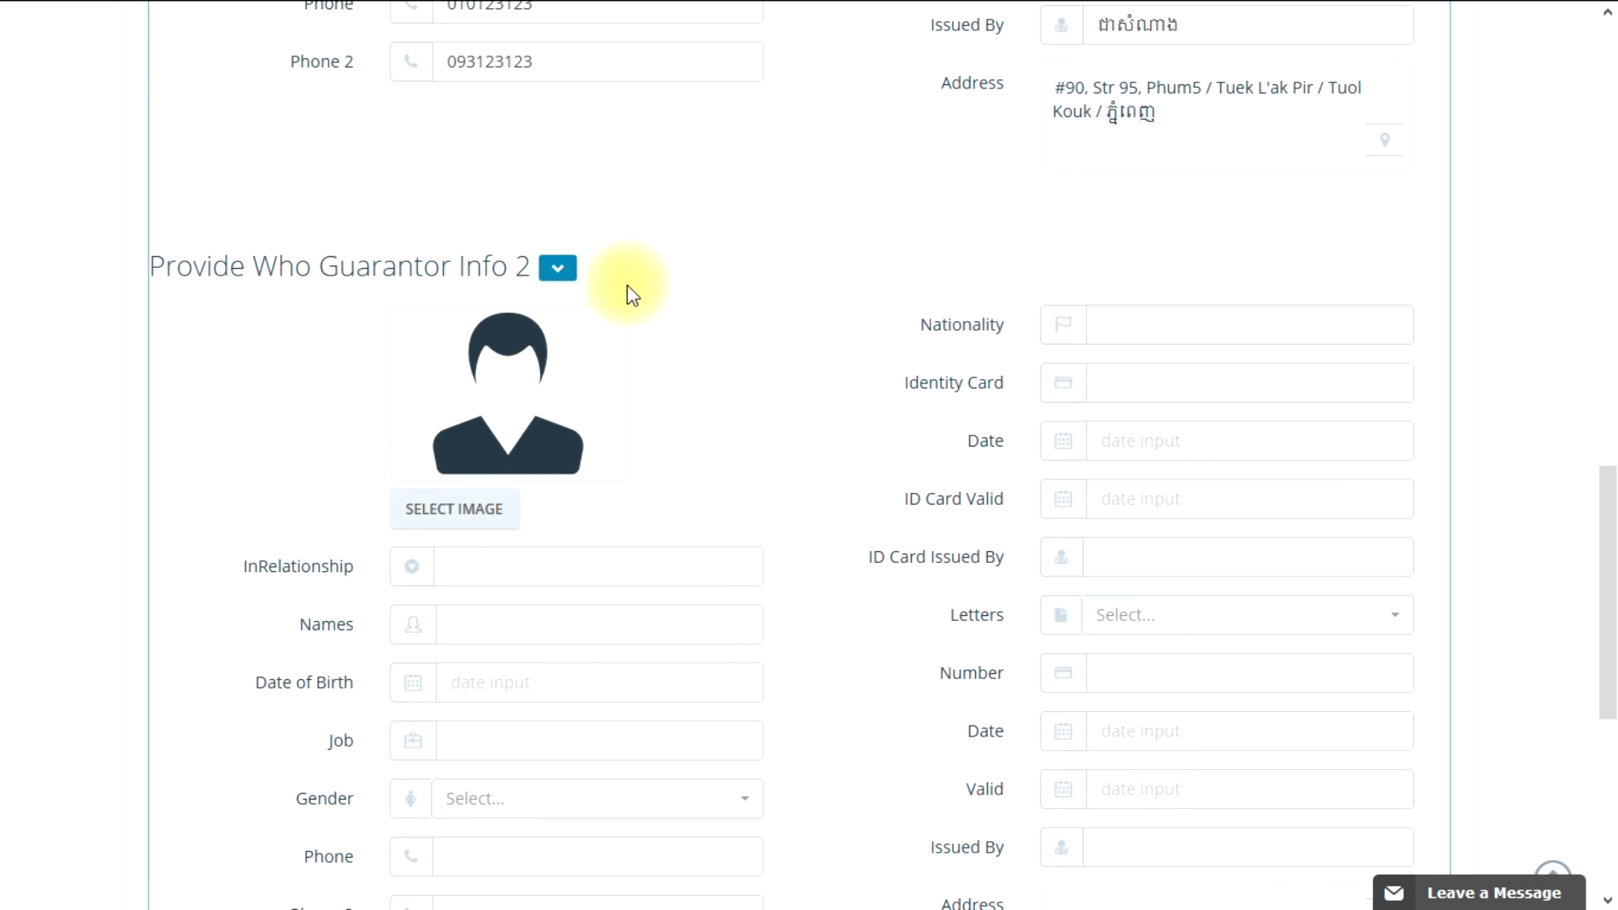
{"action": "scroll", "coordinate": [770, 607], "scroll_direction": "down", "scroll_amount": 5}
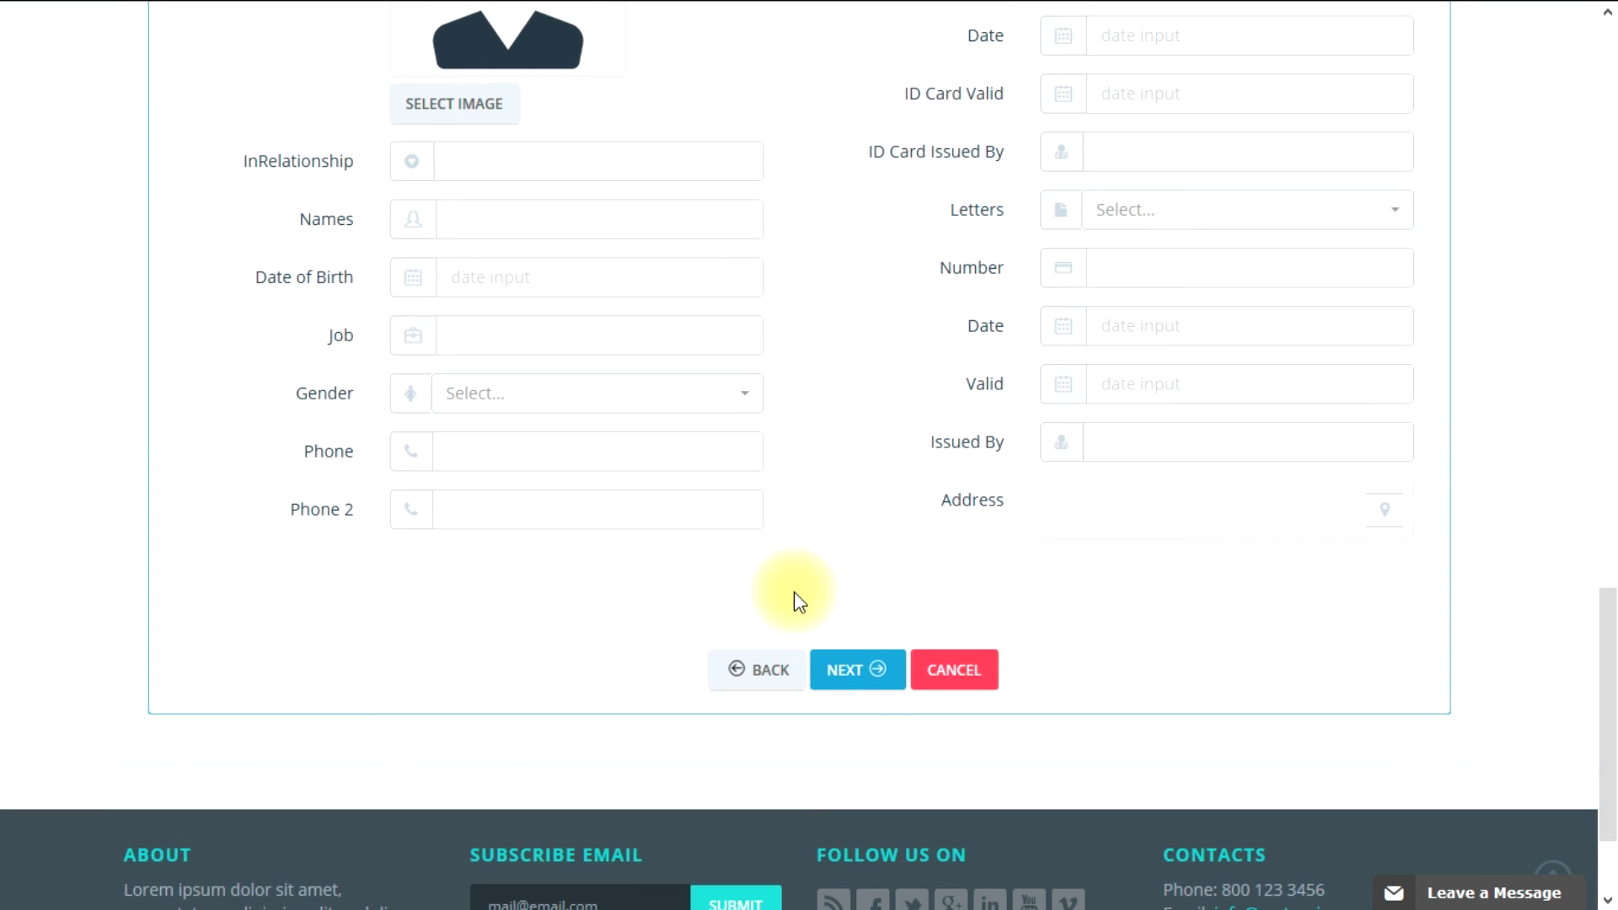
{"action": "left_click", "coordinate": [858, 686]}
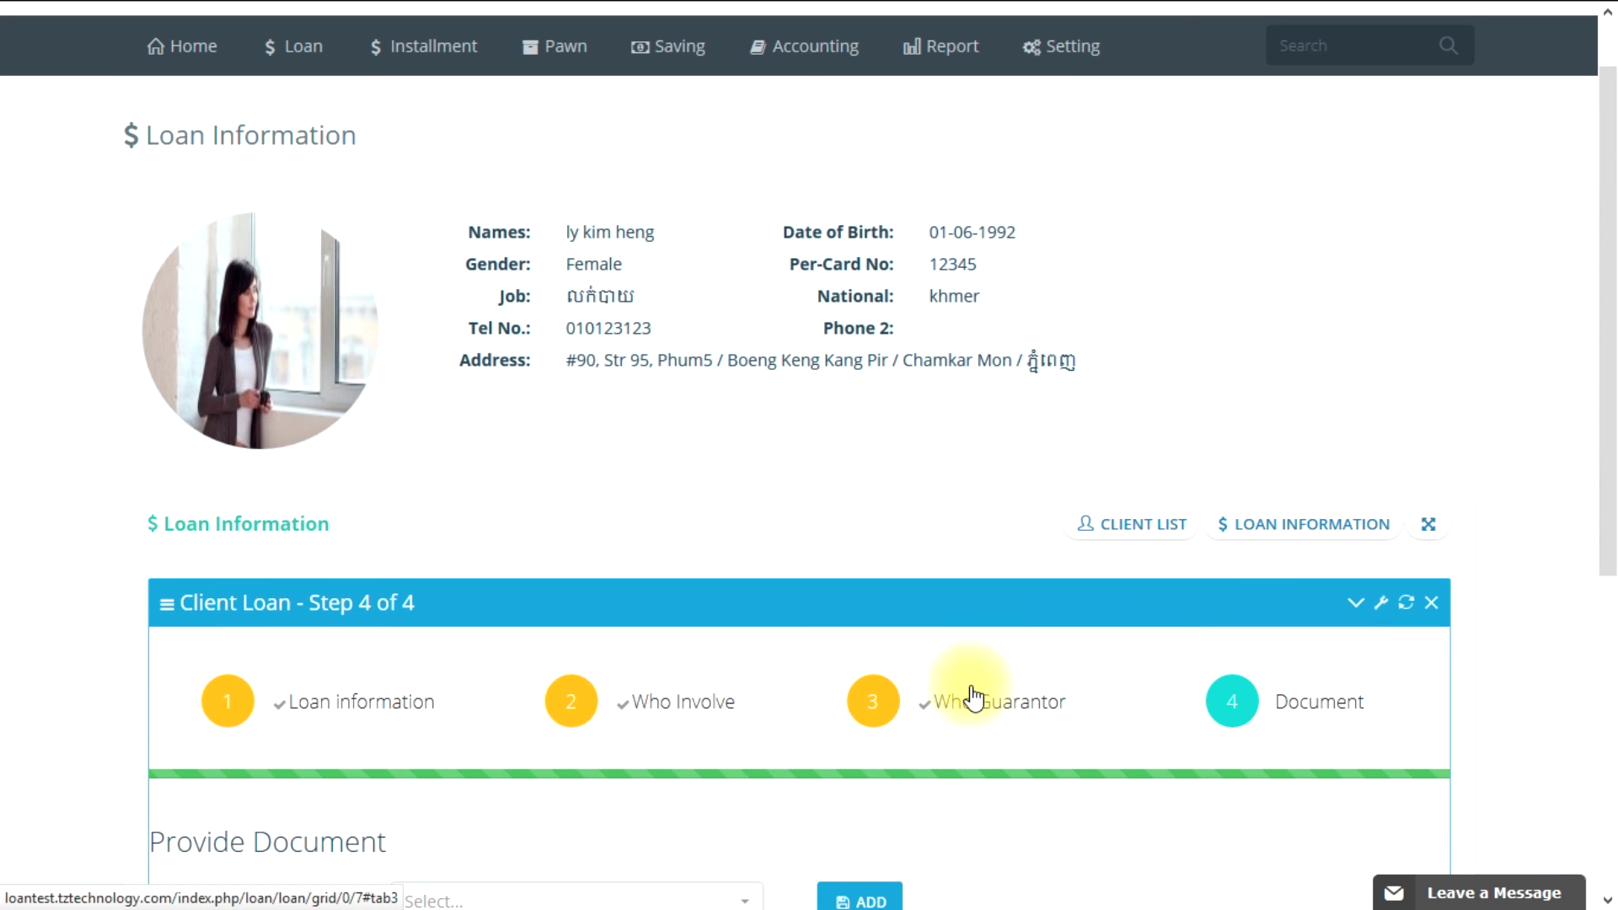